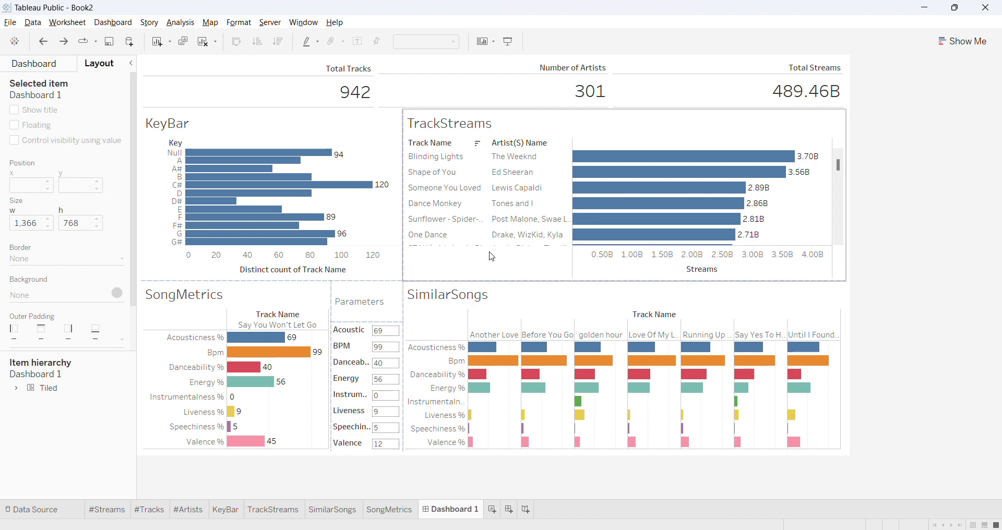
Select Dance Monkey in TrackStreams and set the BPM to 98 and Danceability to 82
click(431, 211)
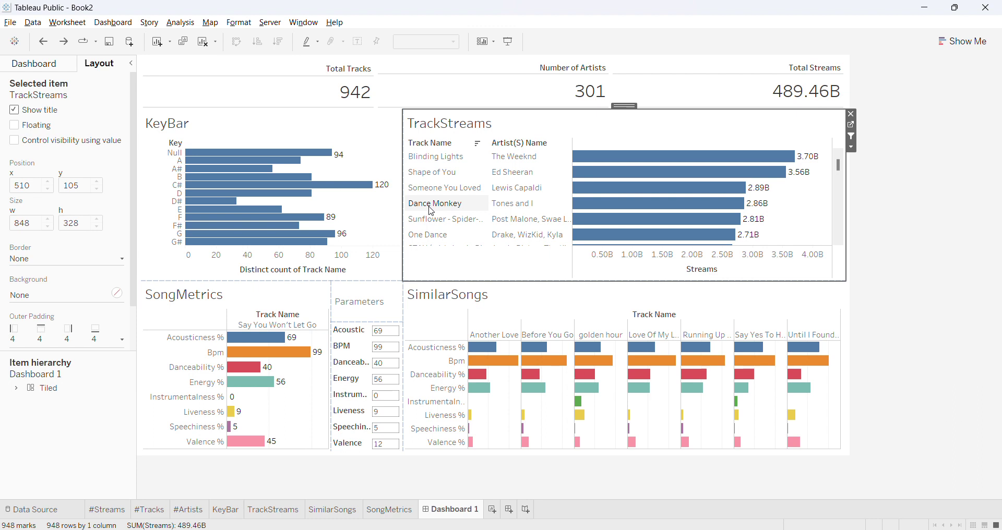
click(431, 211)
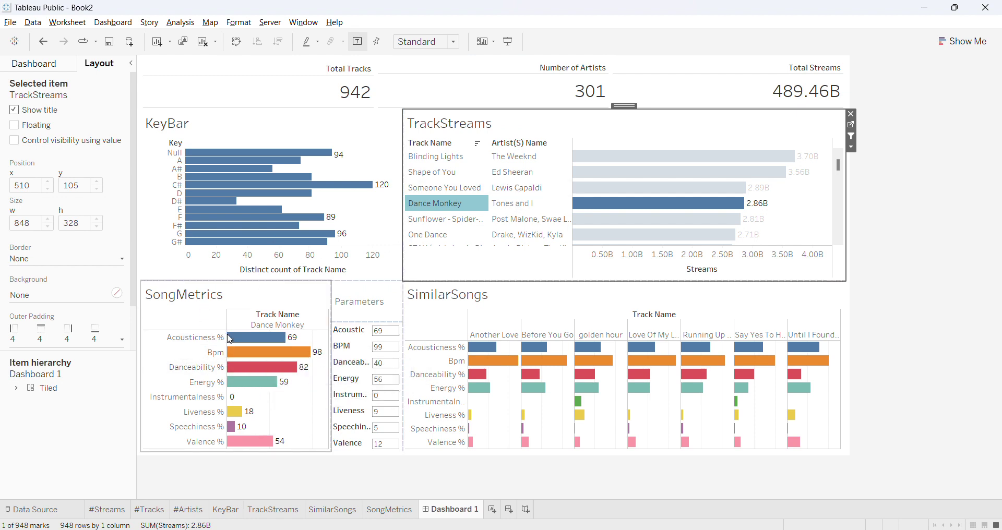
click(387, 347)
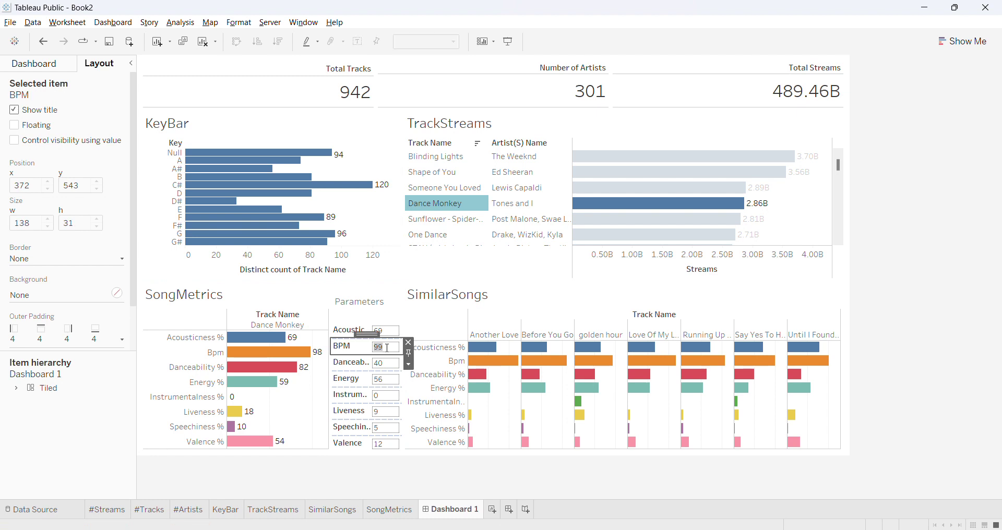
text(98)
key(Tab)
text(82)
key(Tab)
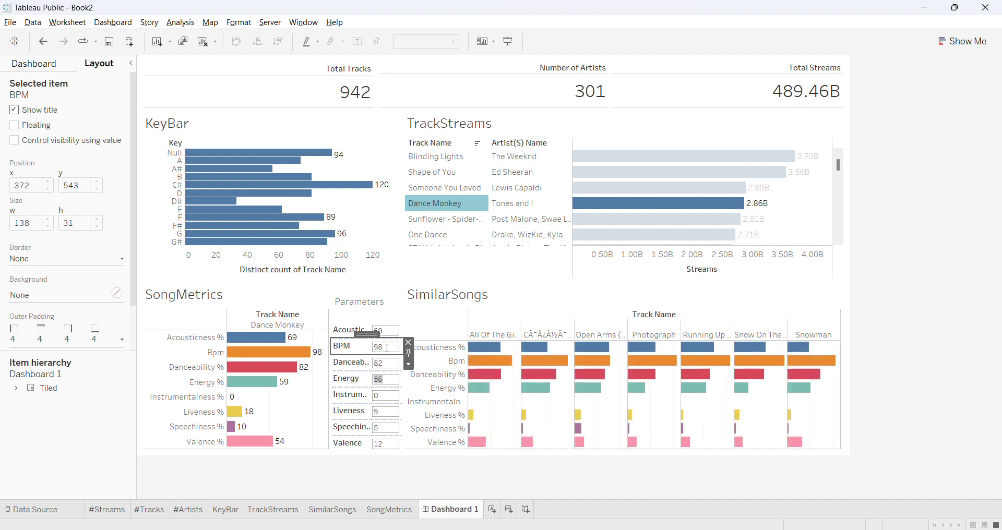
Enter 59, 10 and 54 into the remaining parameters, from Energy through Valence
text(59)
key(Tab)
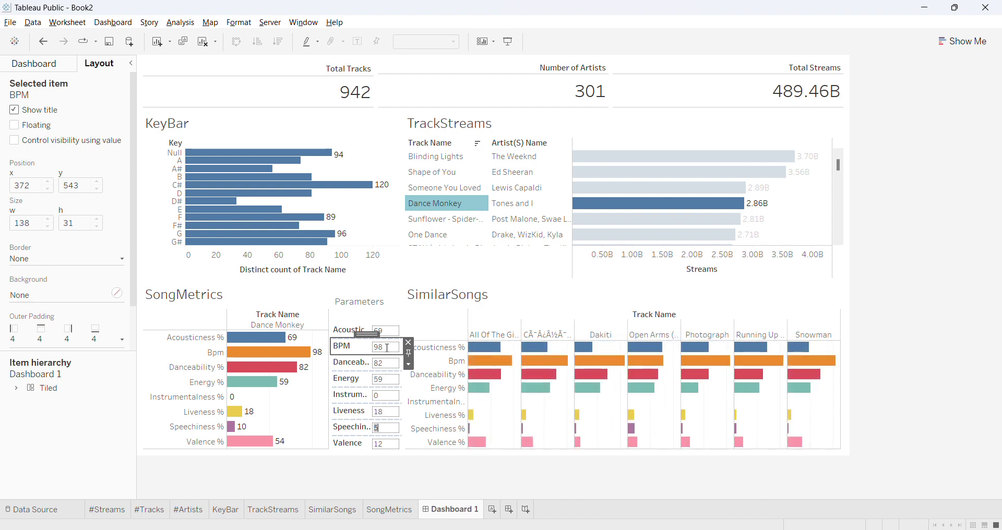
text(10)
key(Tab)
text(54)
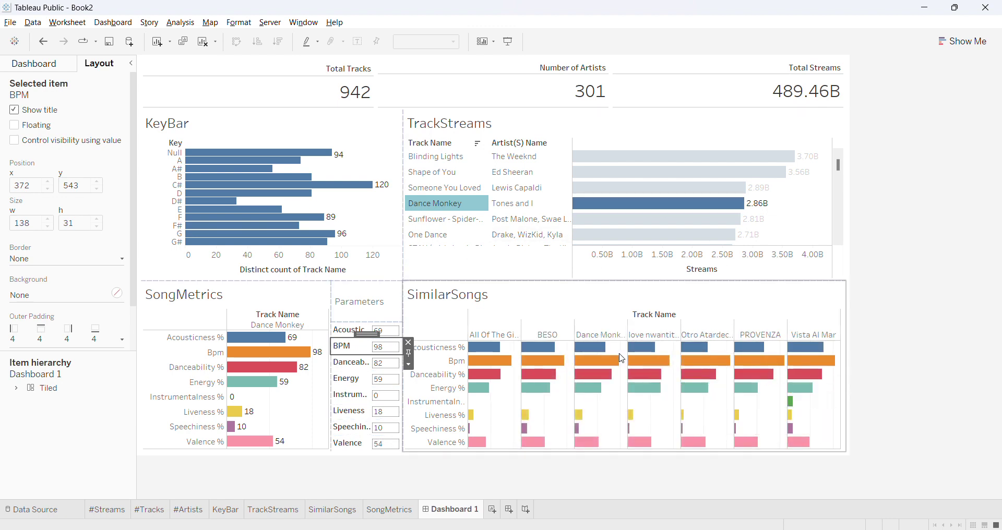
mouse_move(743, 376)
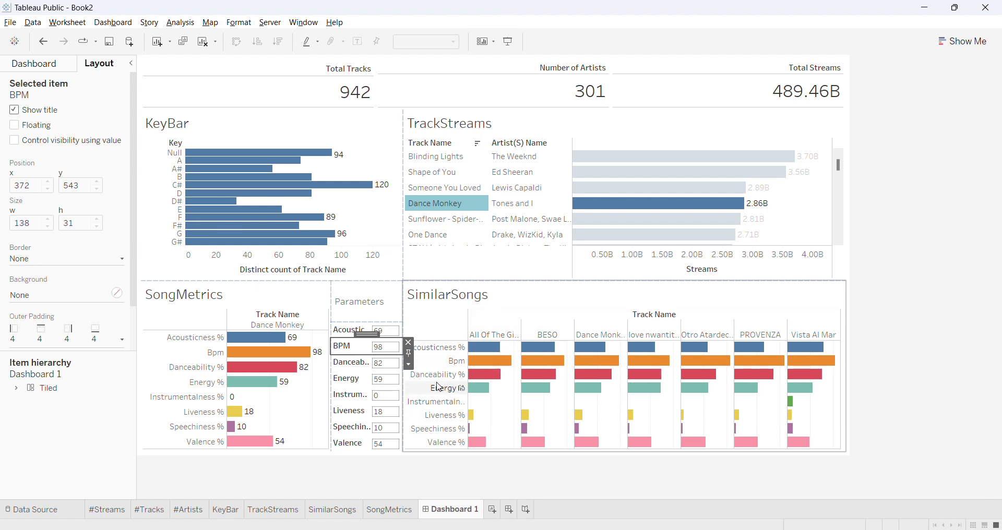
Review SimilarSongs' updated song list, then switch to the reference Spotify dashboard window
click(566, 410)
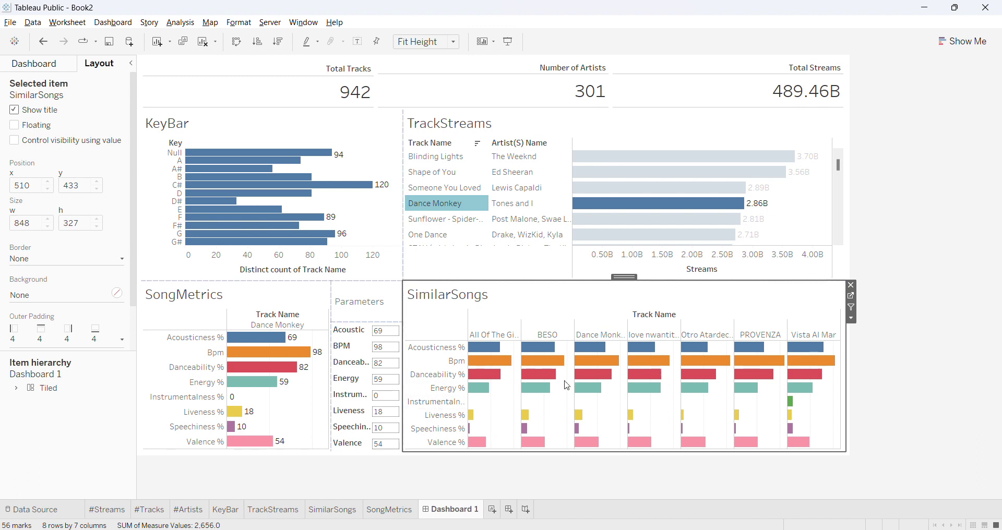
click(902, 198)
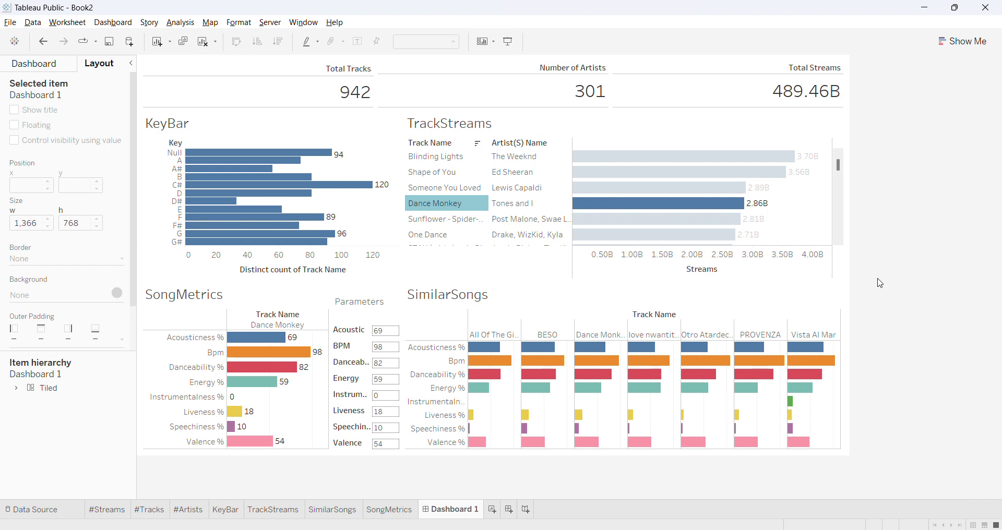
key(alt+Tab)
key(alt+Tab)
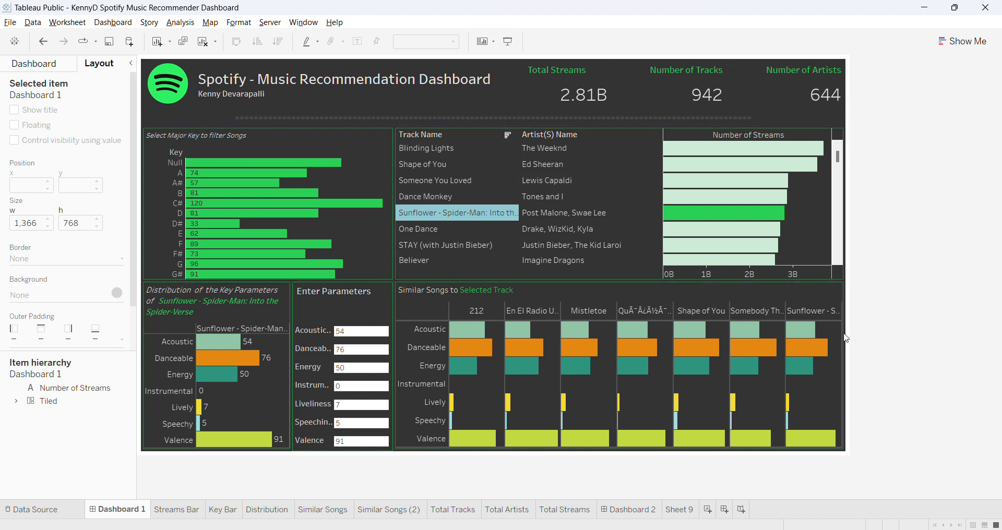
key(alt+Tab)
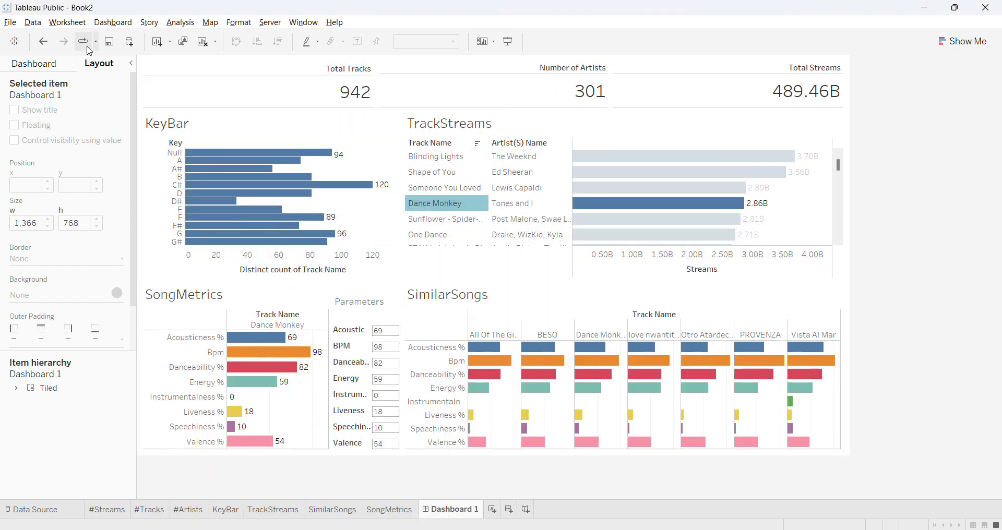
Give the dashboard's tiled container a dark grey background, lighter enough for titles to show
click(852, 127)
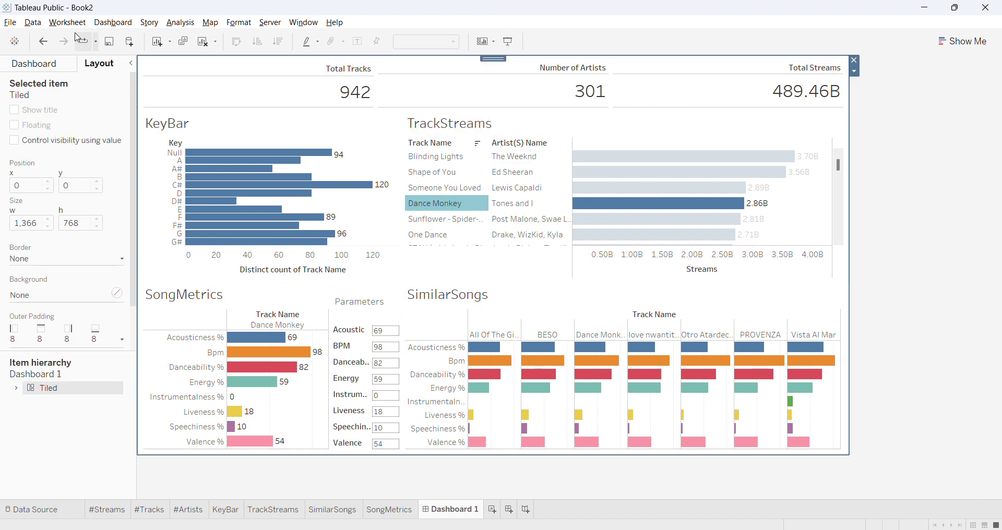
click(28, 295)
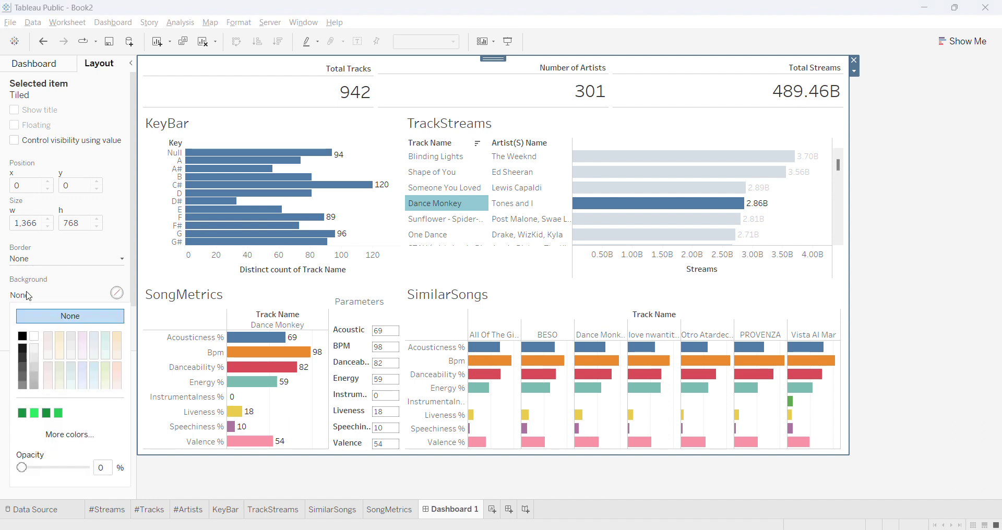
click(22, 369)
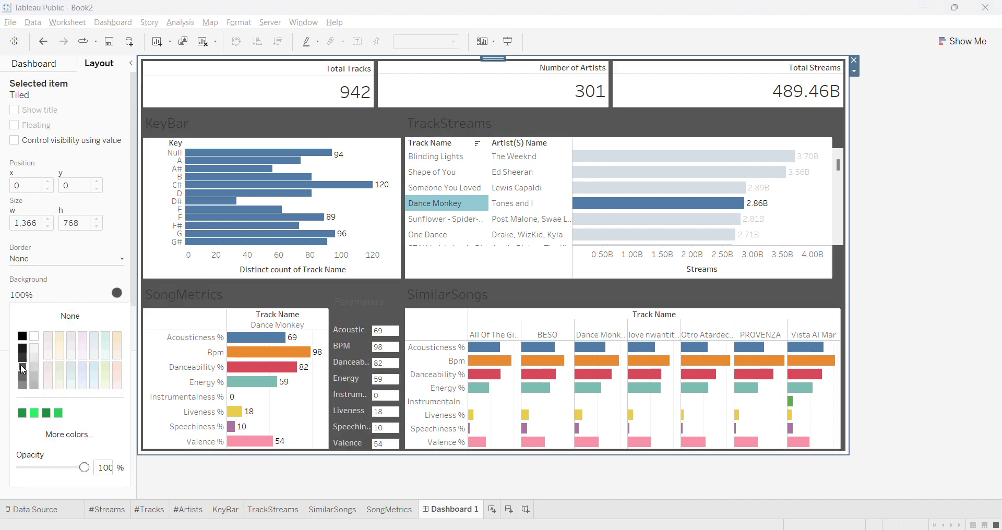
click(22, 360)
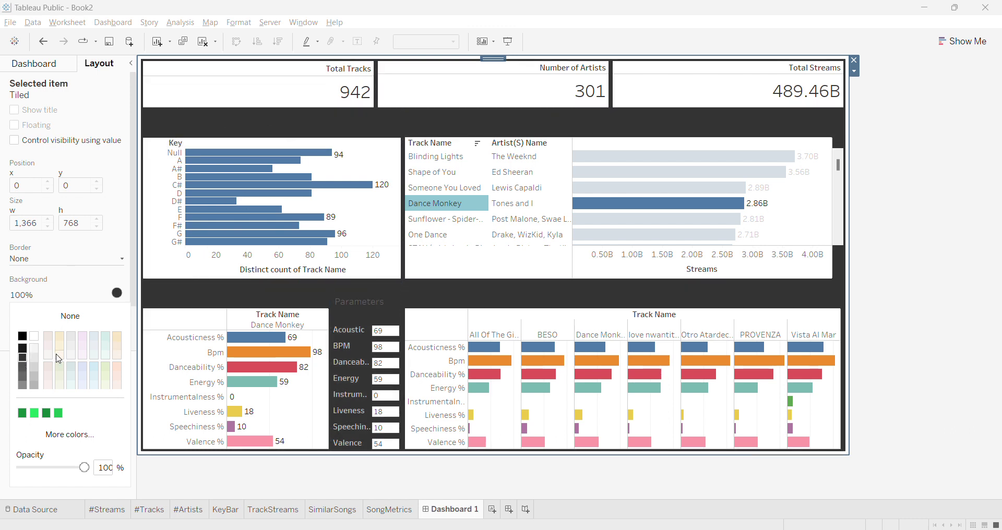
click(22, 368)
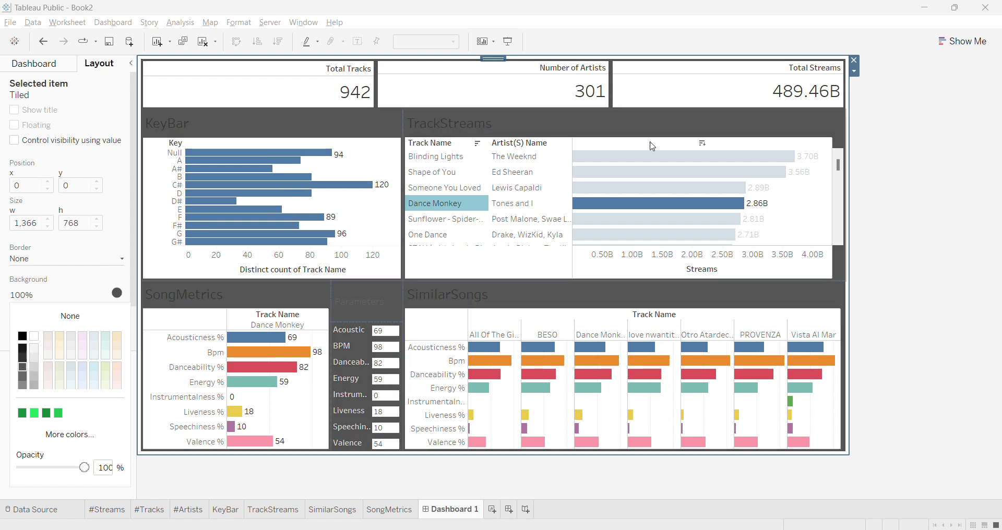
click(893, 120)
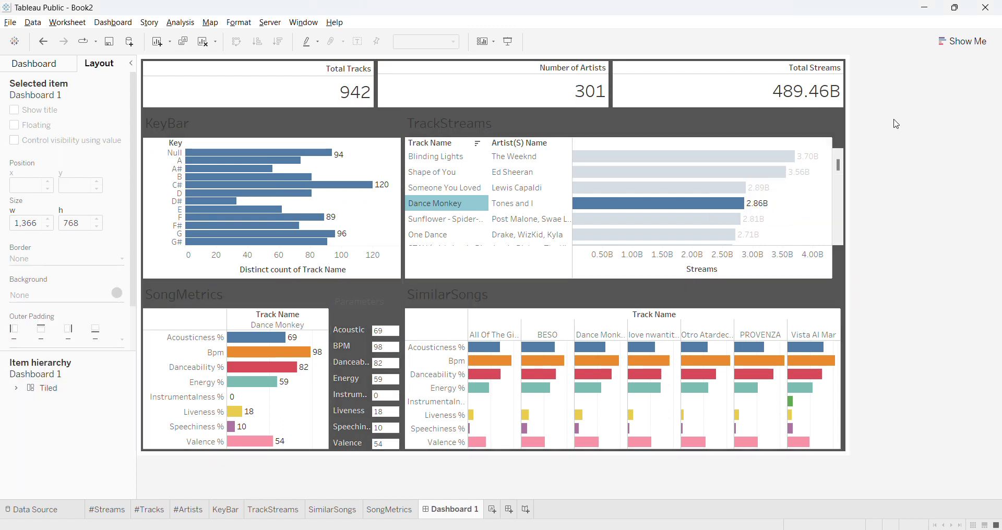
click(368, 162)
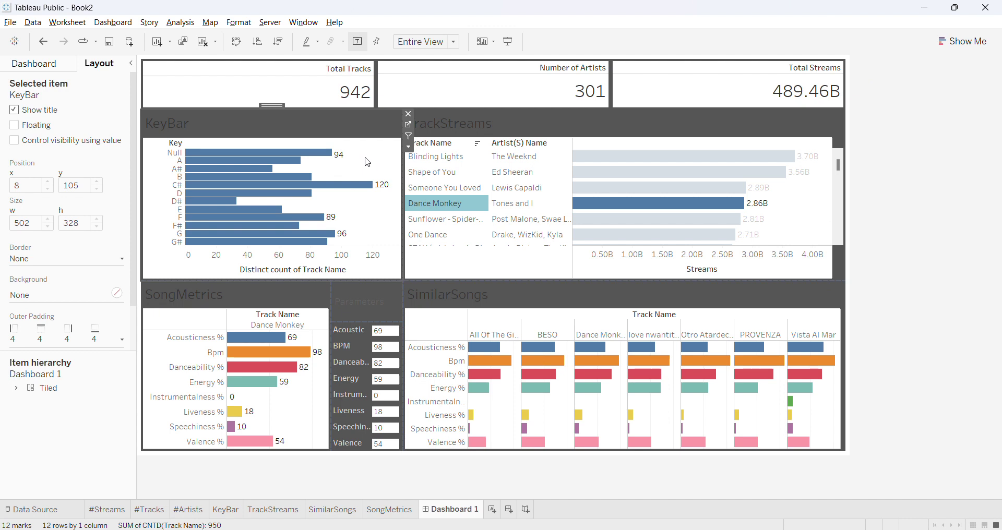
Set worksheet shading to None on the KeyBar and TrackStreams sheets
right_click(367, 163)
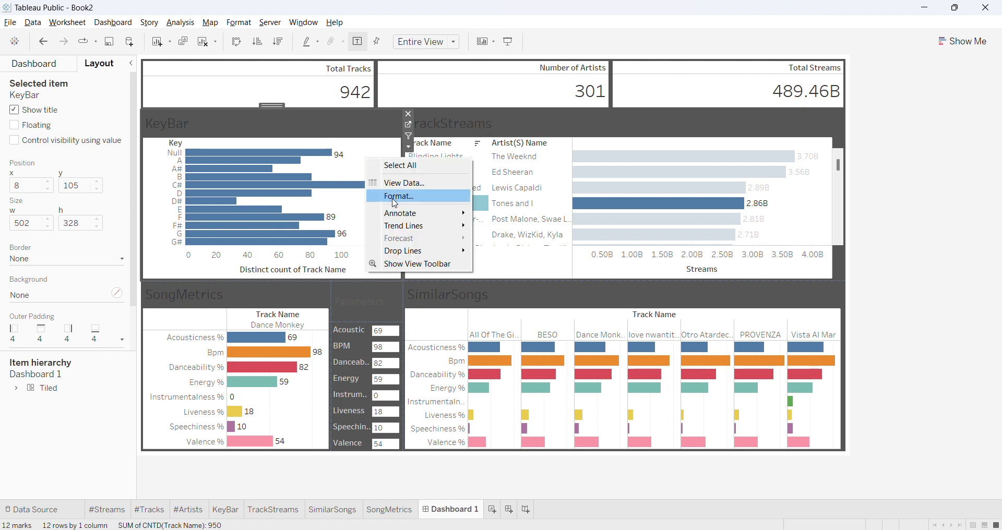
click(395, 197)
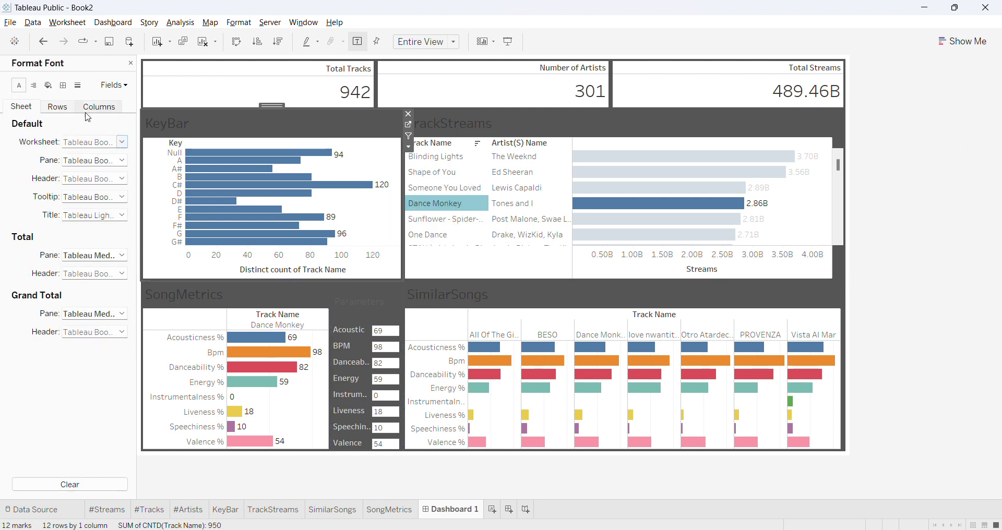
click(48, 85)
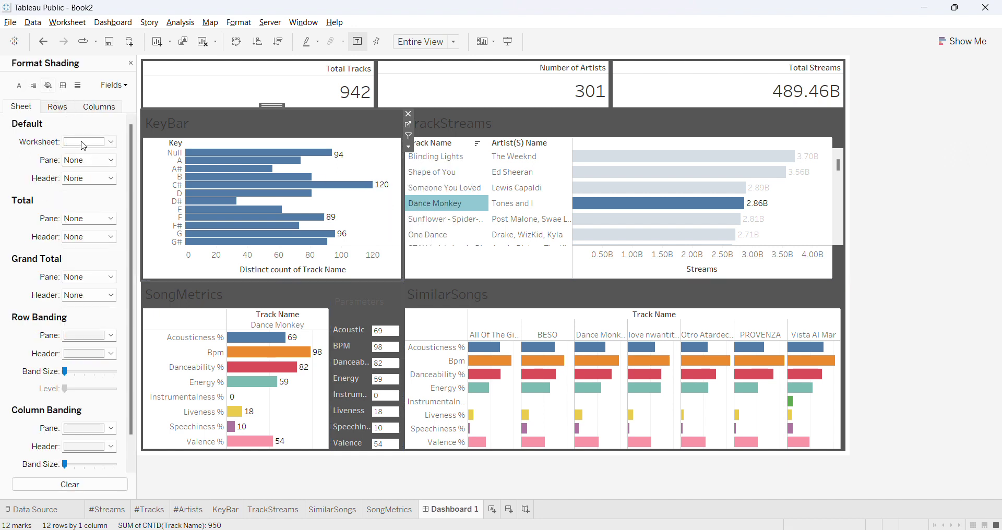
click(85, 143)
click(118, 158)
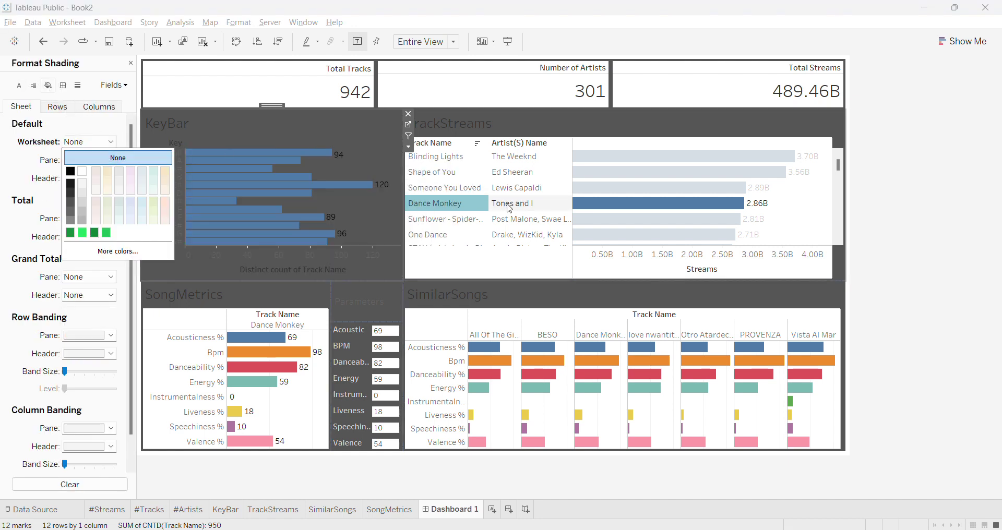
click(795, 219)
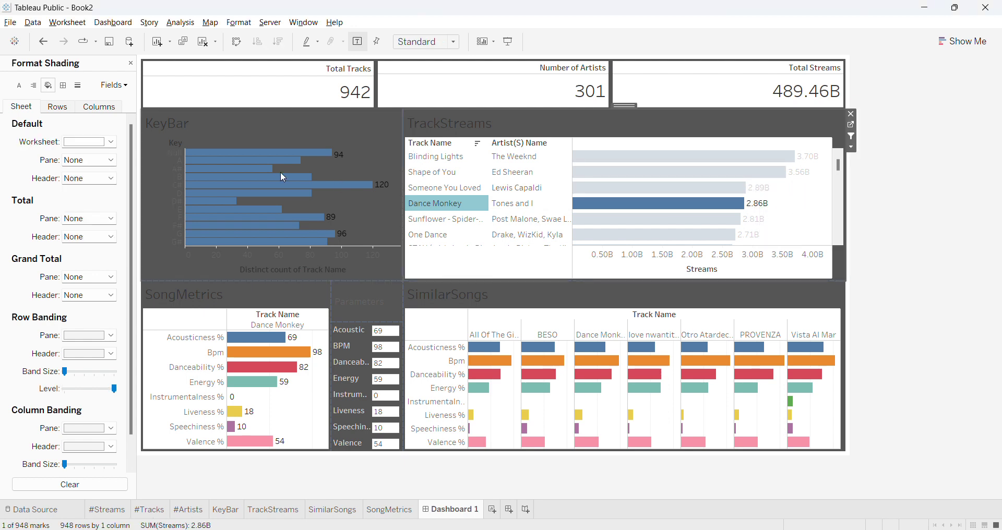
click(75, 142)
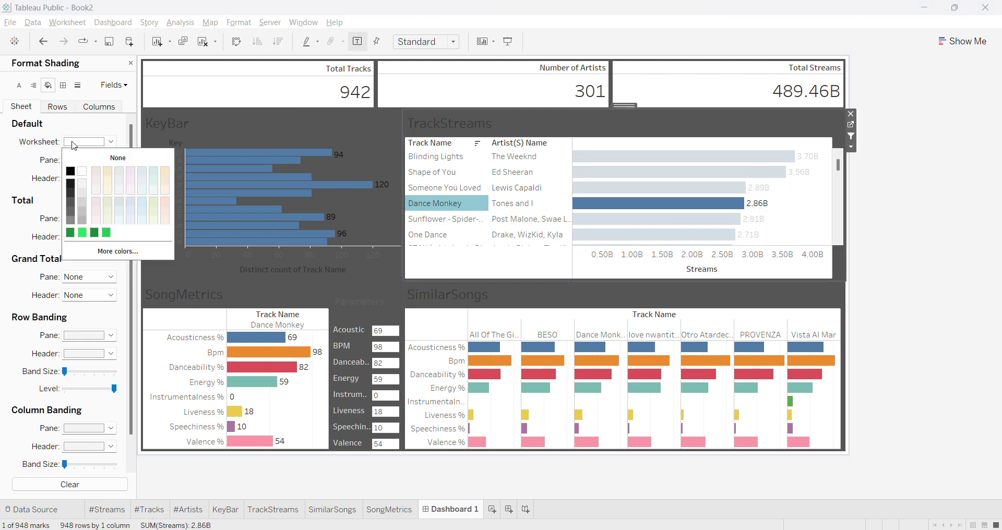
click(118, 158)
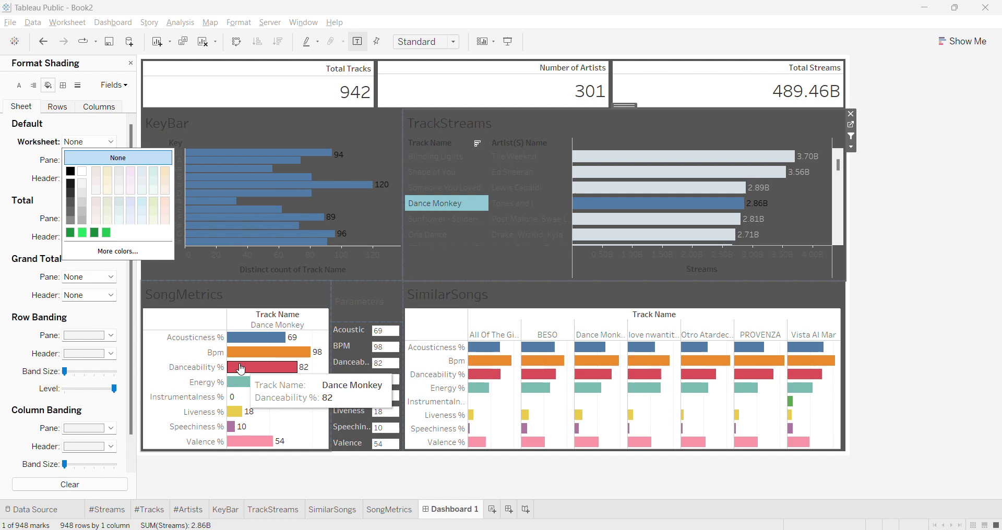
Remove the SongMetrics and SimilarSongs worksheet shading and close the Format Shading pane
click(297, 420)
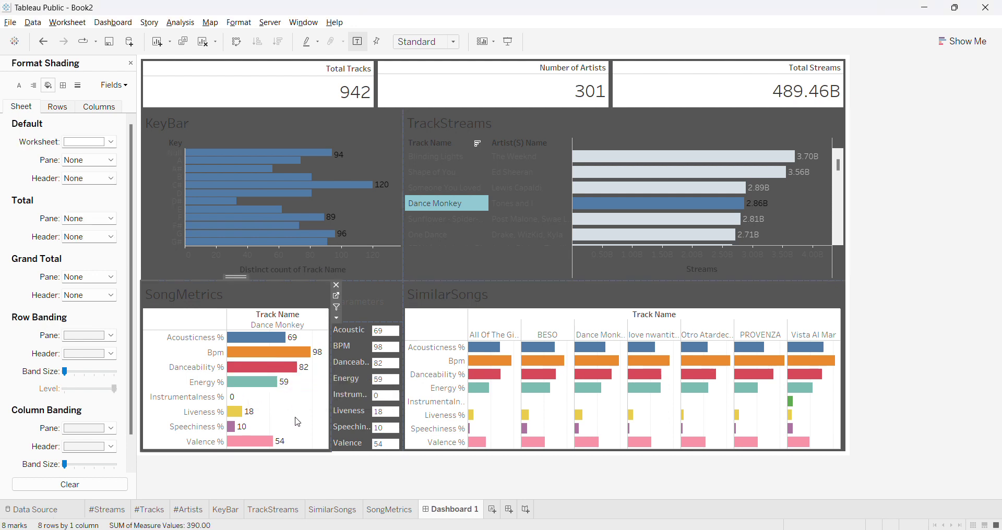
click(79, 144)
click(118, 158)
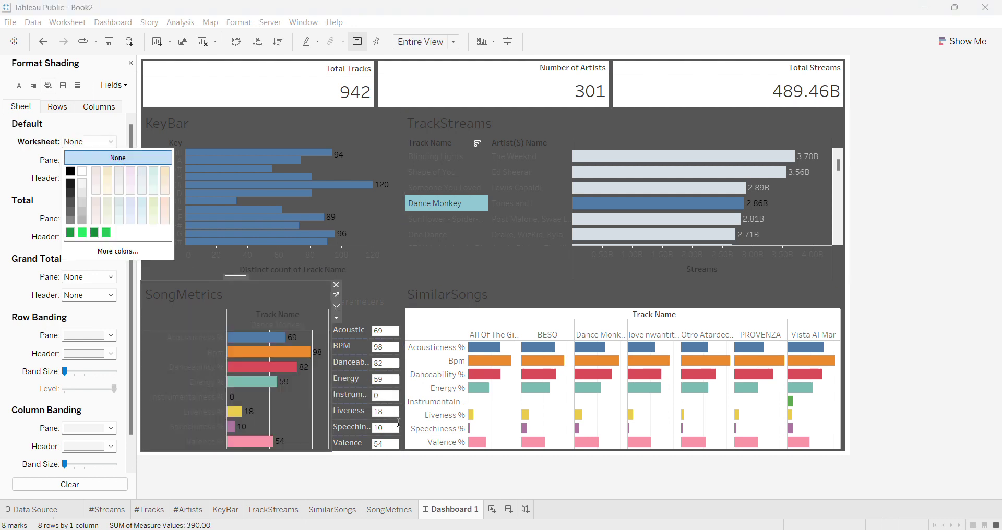
click(556, 416)
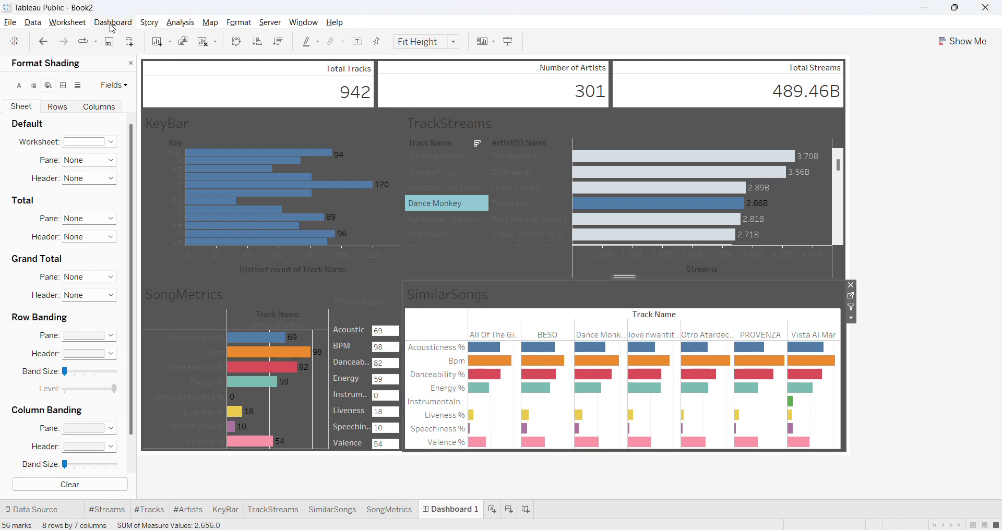
click(90, 142)
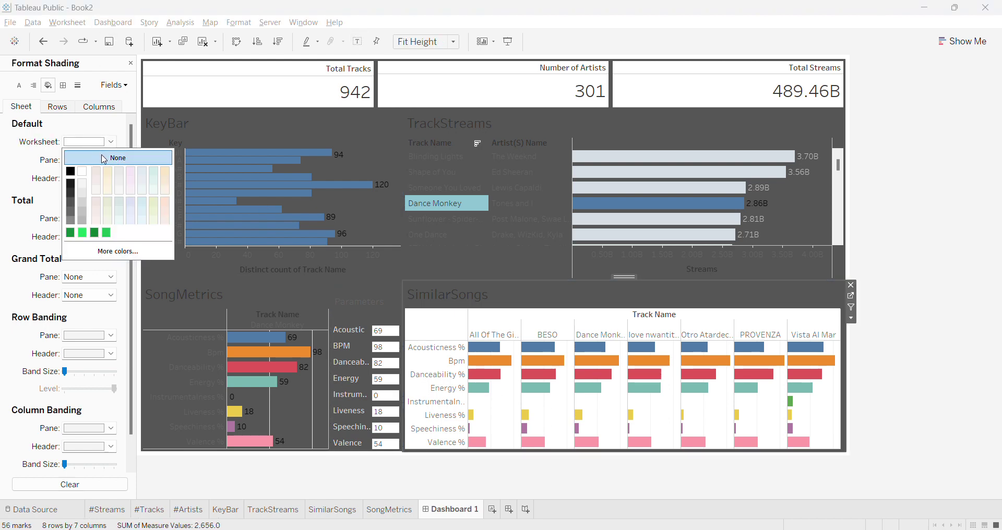
click(104, 159)
click(910, 280)
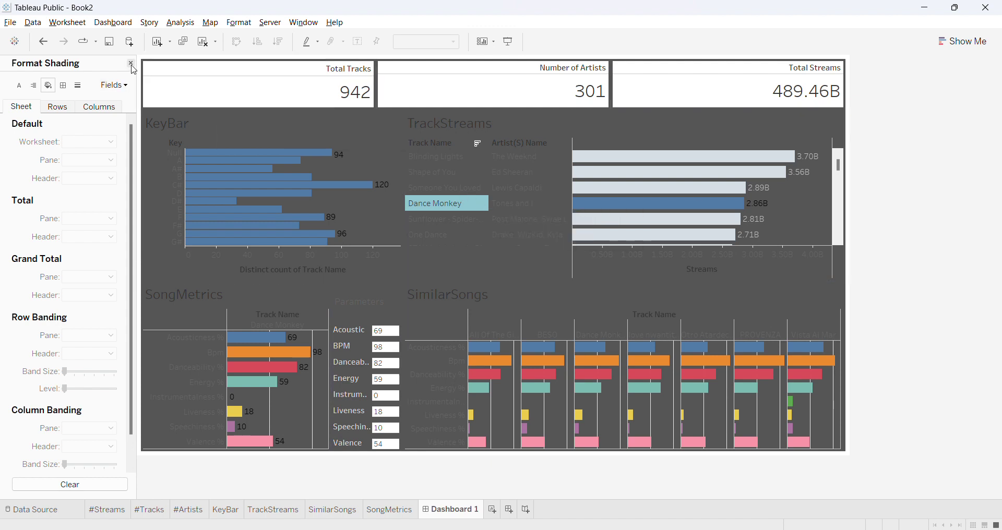
click(131, 64)
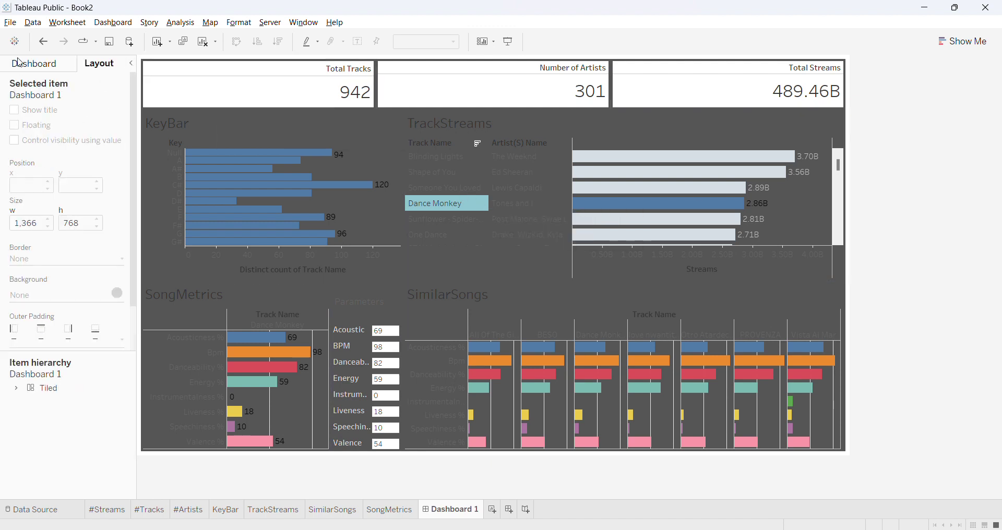
Add a top-left text tile with the title 'Music Recommendation Dashboard'
click(21, 64)
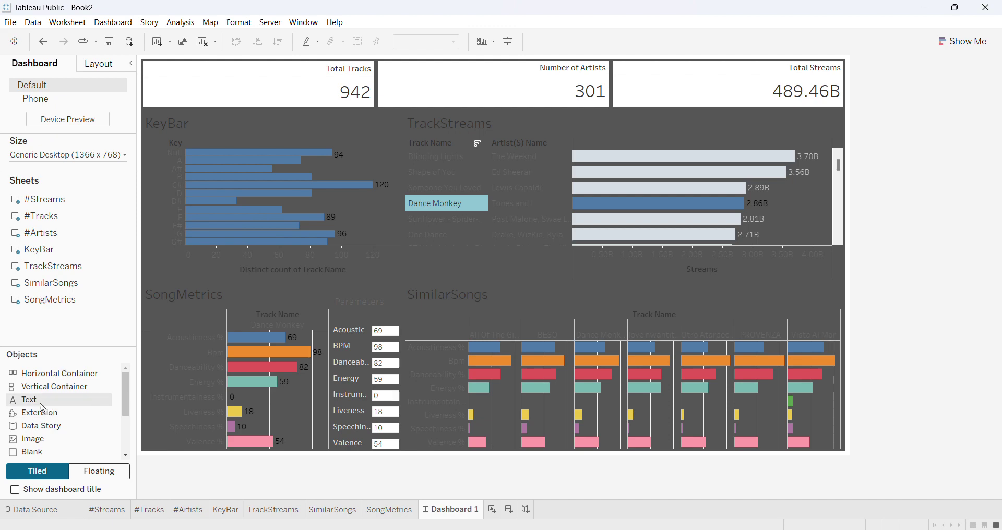
mouse_move(48, 387)
mouse_down()
mouse_move(211, 50)
mouse_move(180, 99)
mouse_move(172, 95)
mouse_up()
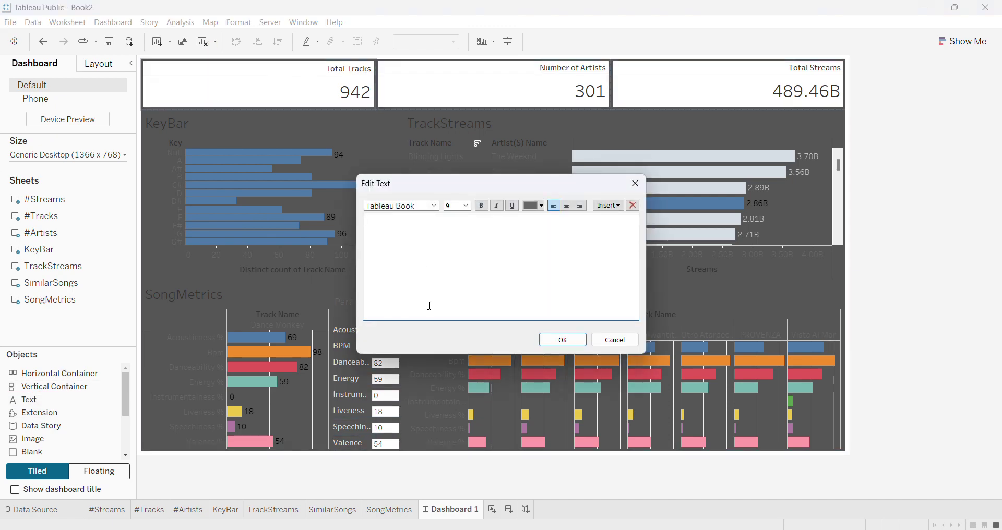
text(Music Recommendation Dashboard)
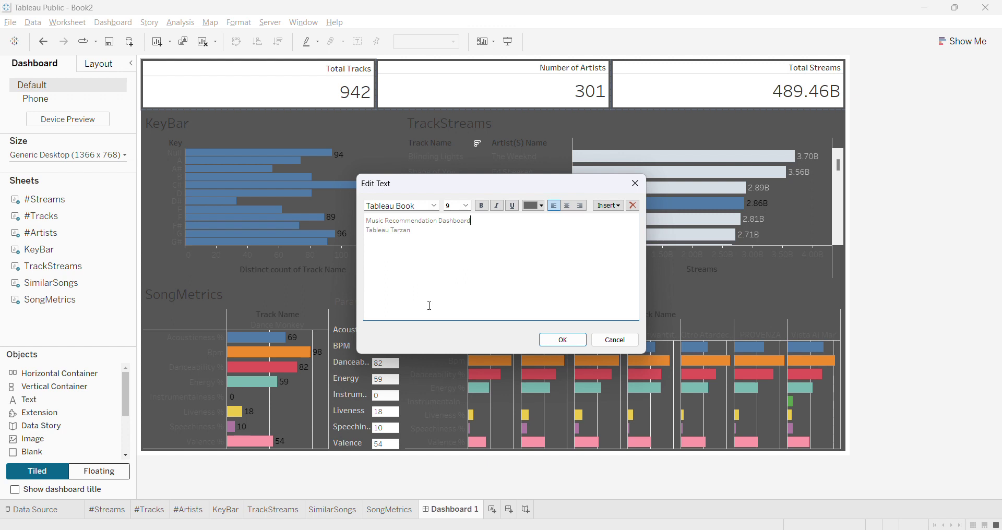
key(ctrl+shift+Left)
key(ctrl+shift+Left)
key(ctrl+shift+Left)
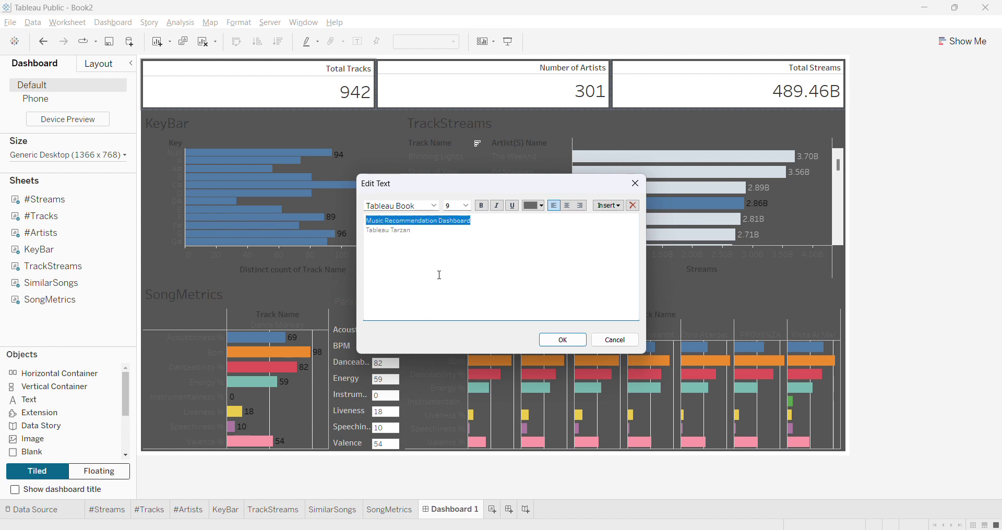
Make the title size 20 and both text lines light grey, then confirm
click(453, 208)
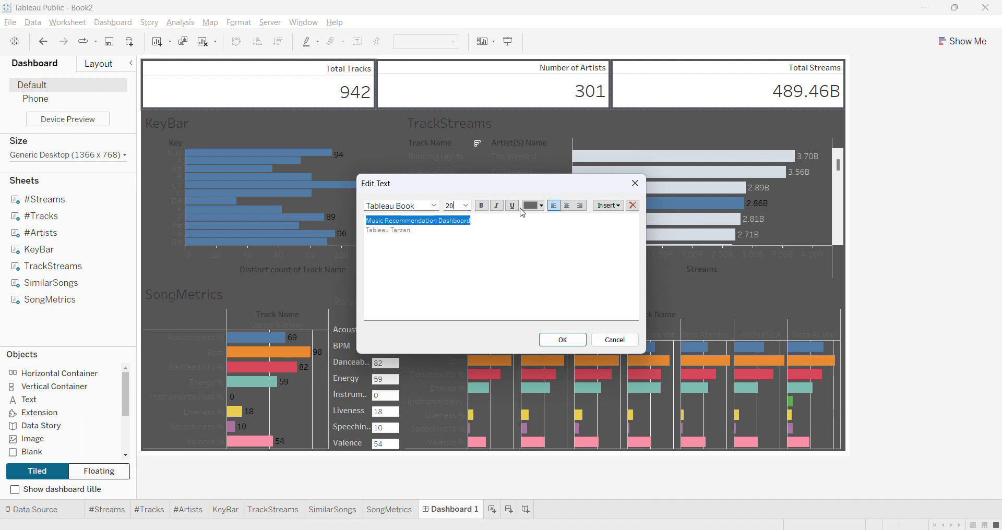
click(544, 208)
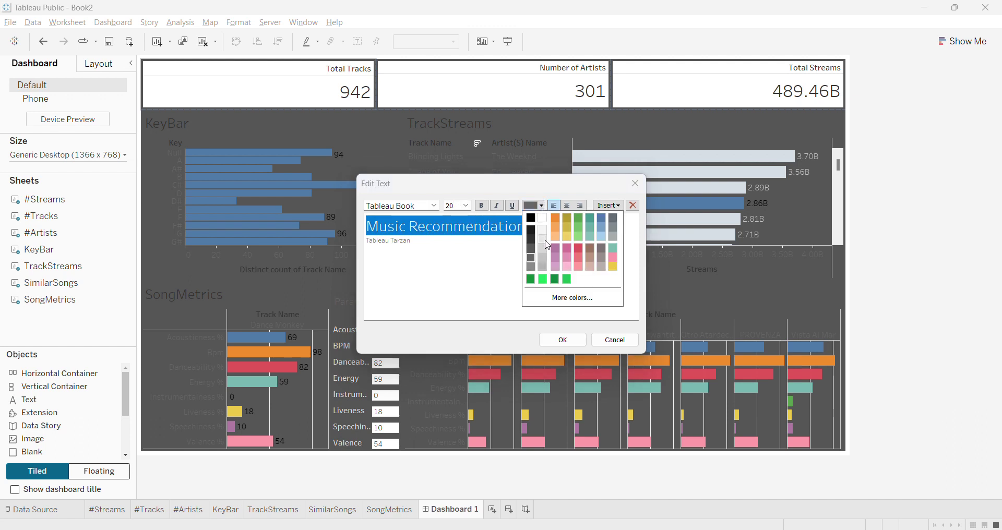
click(543, 240)
click(546, 243)
key(ctrl+a)
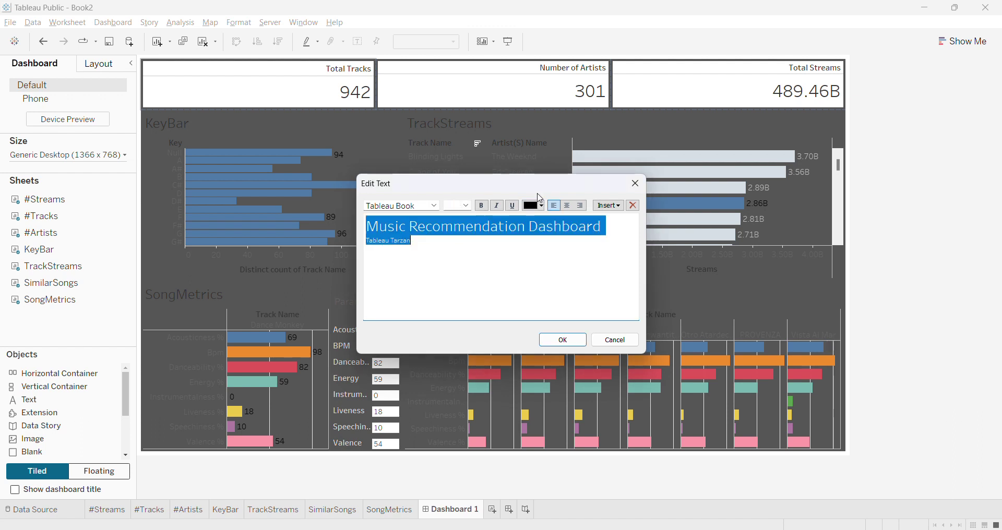
click(542, 208)
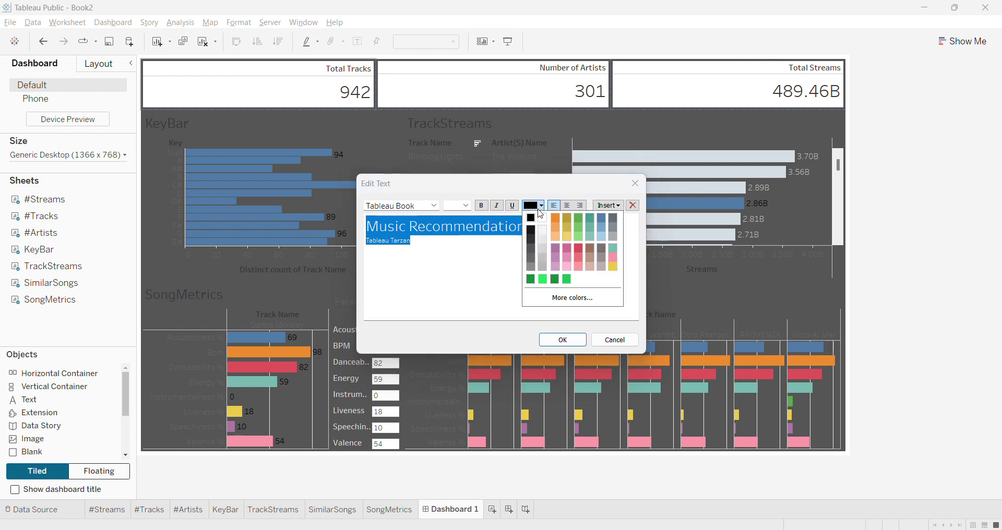
click(543, 239)
click(557, 338)
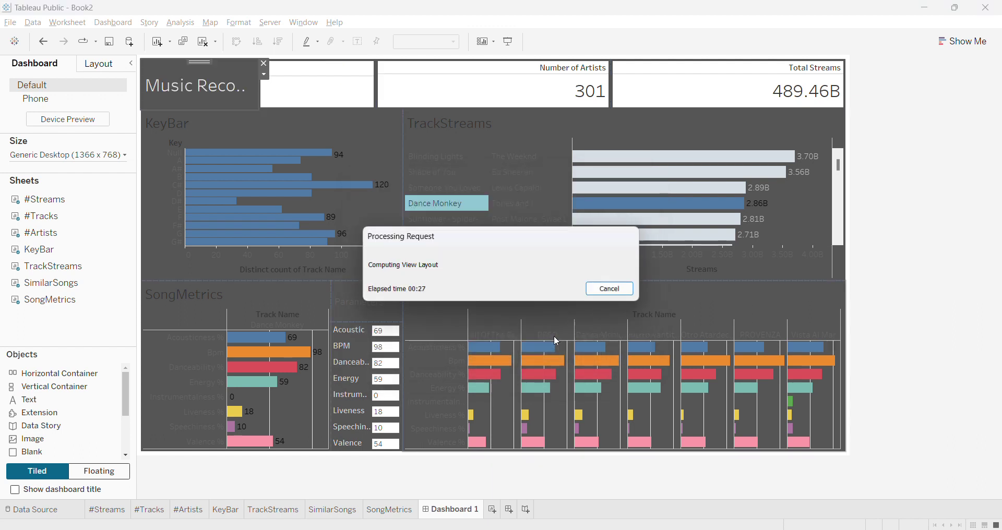
Set worksheet shading to None on the Total Tracks and Number of Artists cards
click(308, 73)
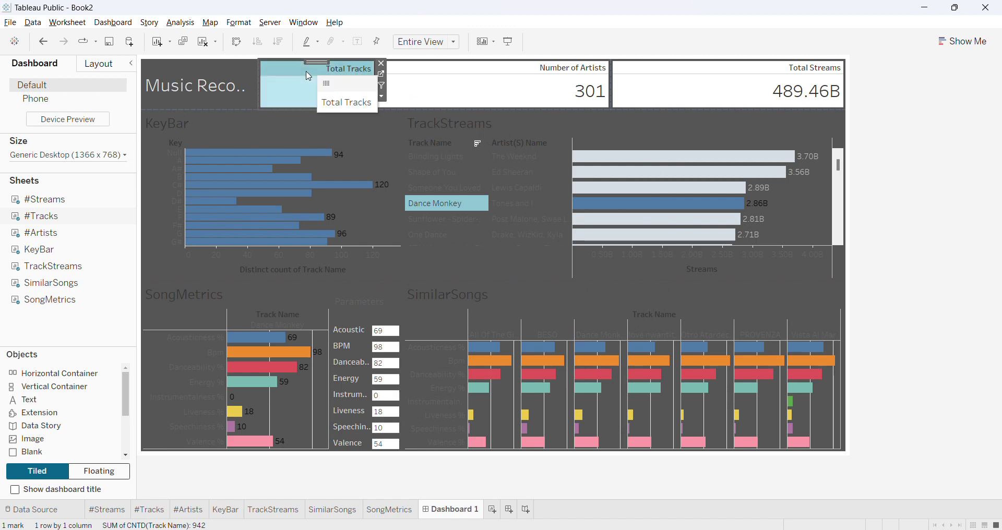
right_click(307, 104)
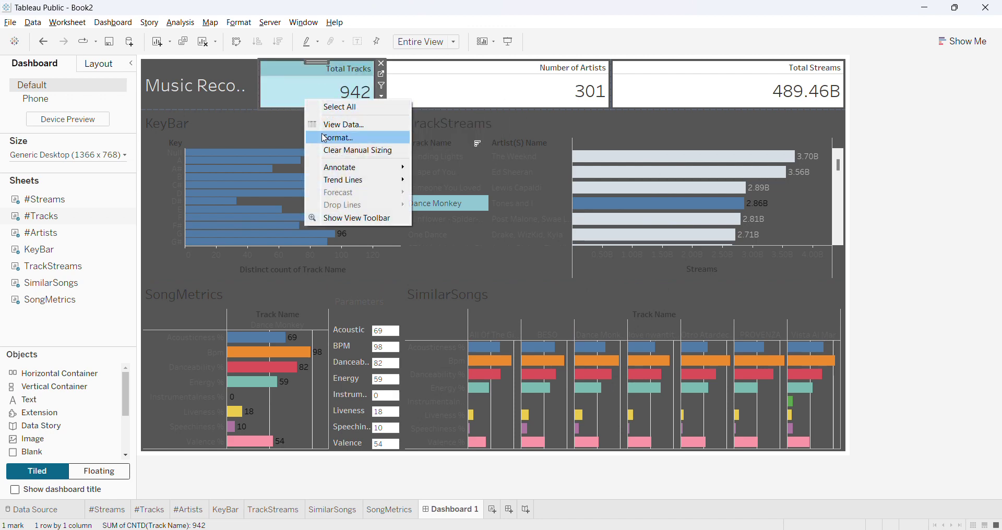
click(334, 138)
click(48, 85)
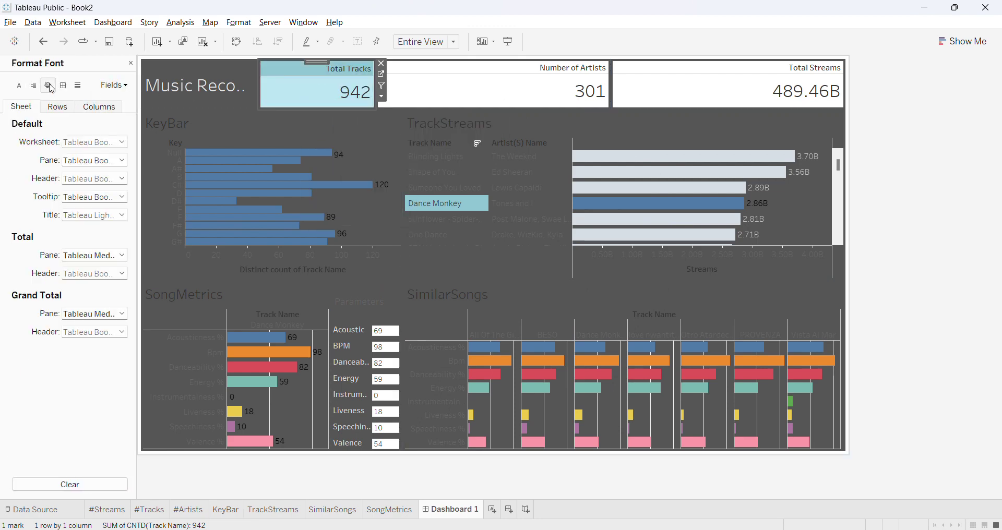
click(87, 142)
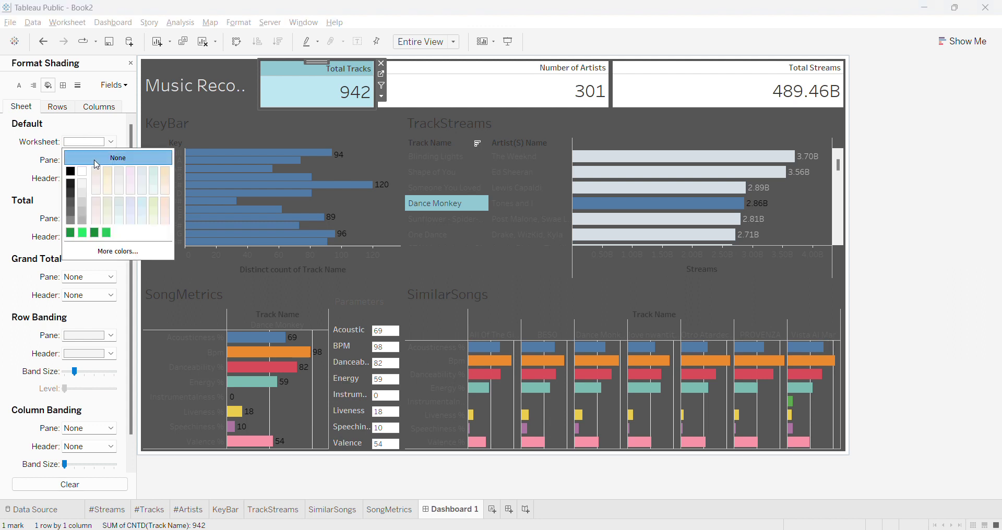
click(445, 94)
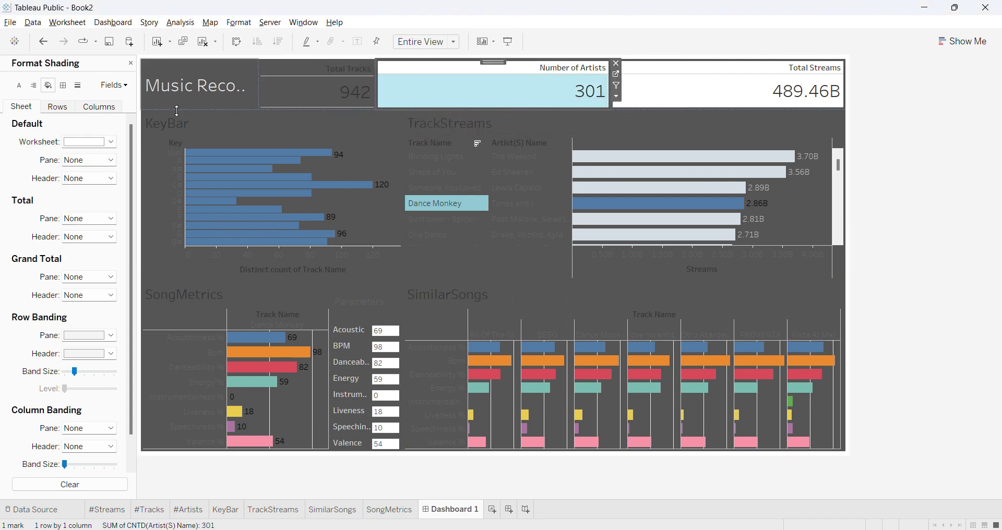
click(88, 142)
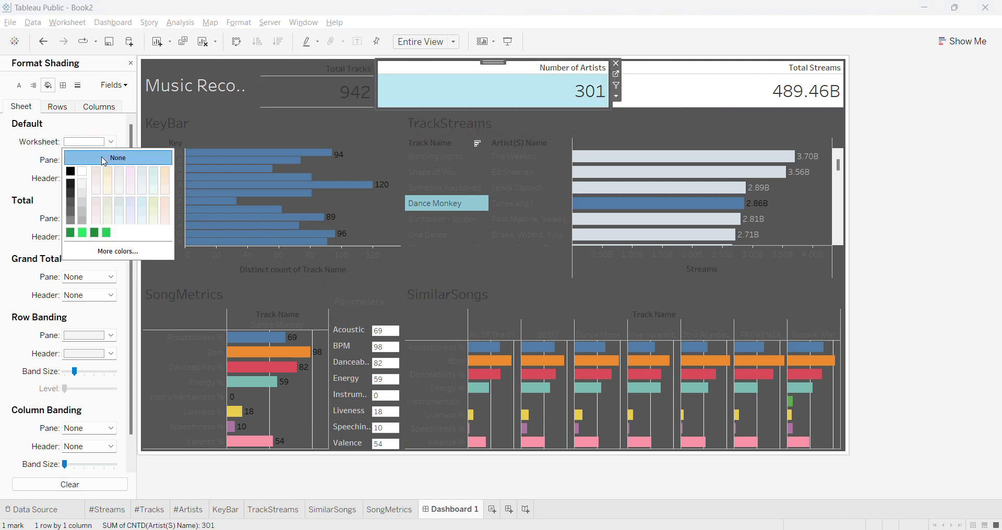
click(119, 158)
Remove the Total Streams card's shading and close the Format pane
click(712, 106)
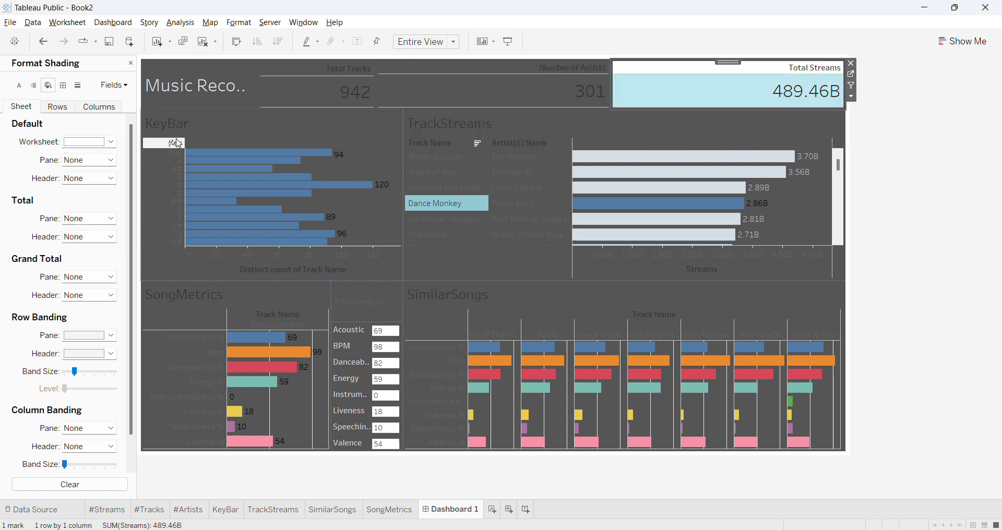
click(110, 142)
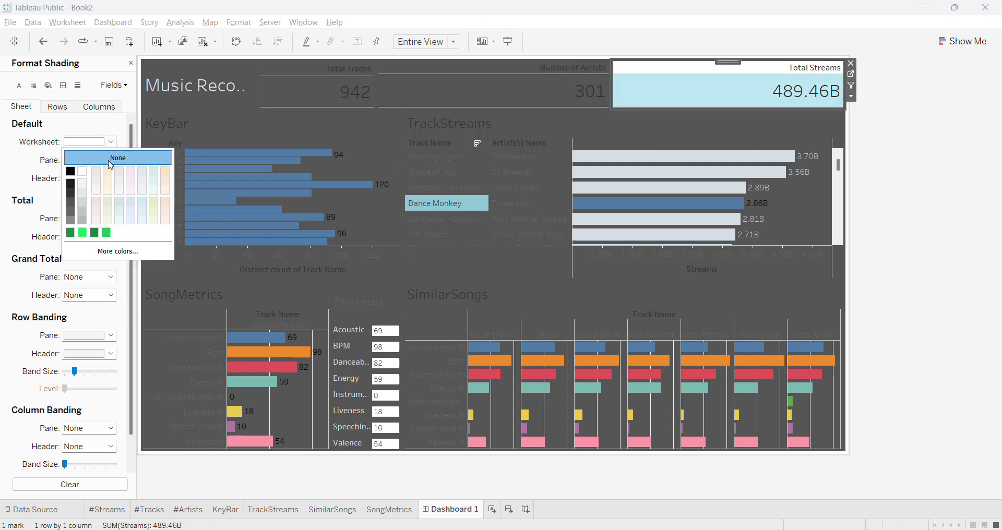
click(117, 157)
click(970, 157)
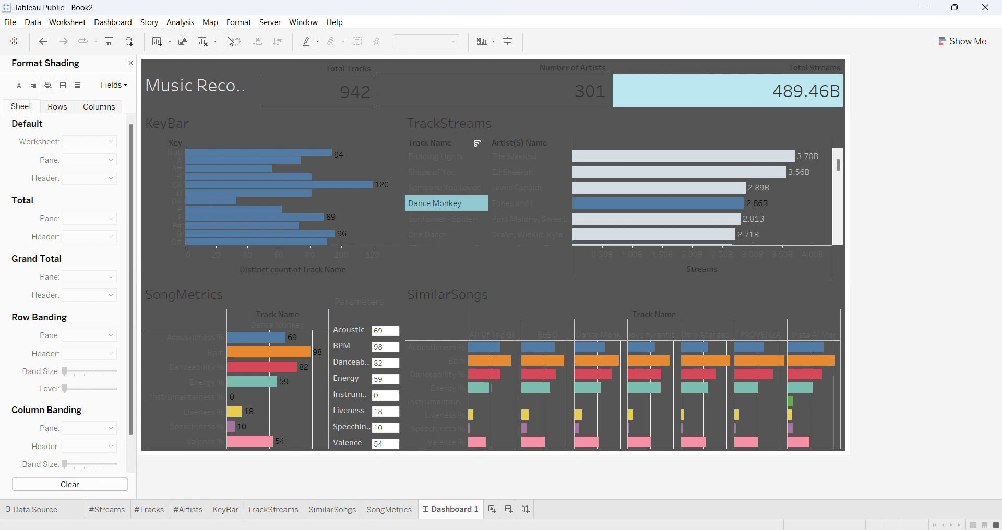
click(131, 63)
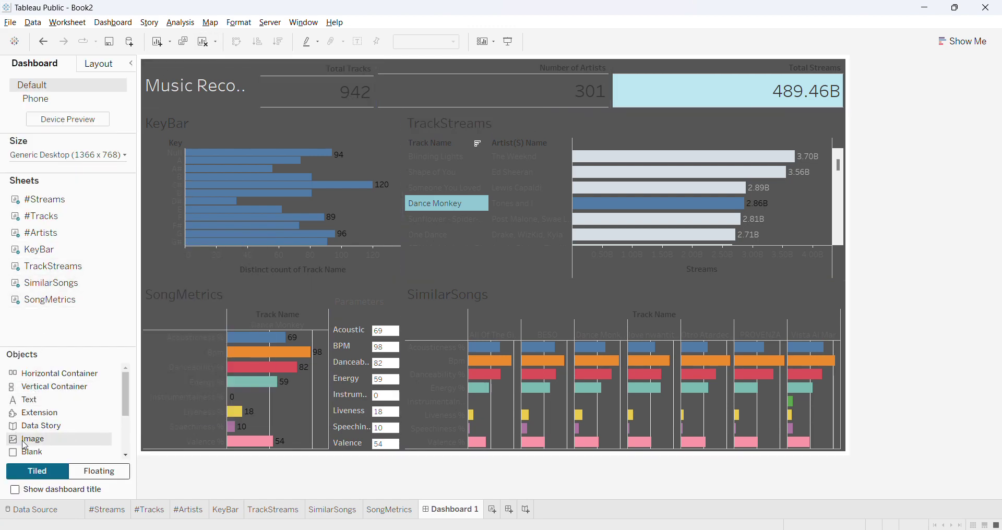
Insert Spotify.png as a fit-to-tile image below the title and reposition it
mouse_move(29, 439)
mouse_down()
mouse_move(203, 119)
mouse_move(161, 96)
mouse_move(173, 102)
mouse_up()
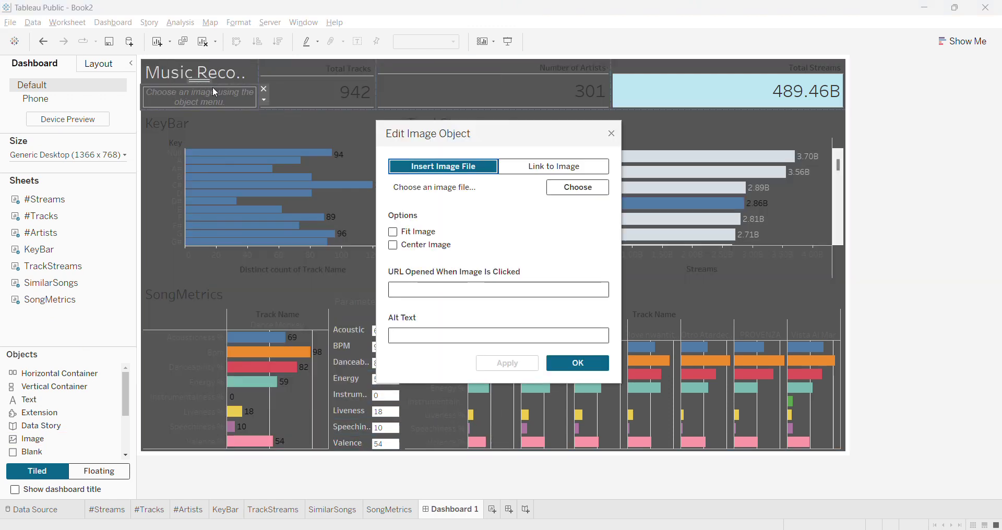
click(563, 189)
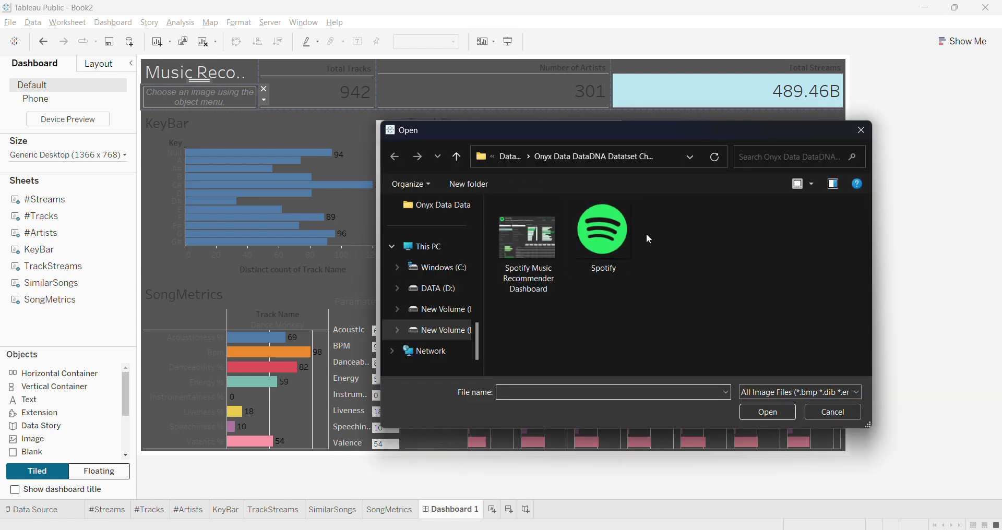
click(621, 240)
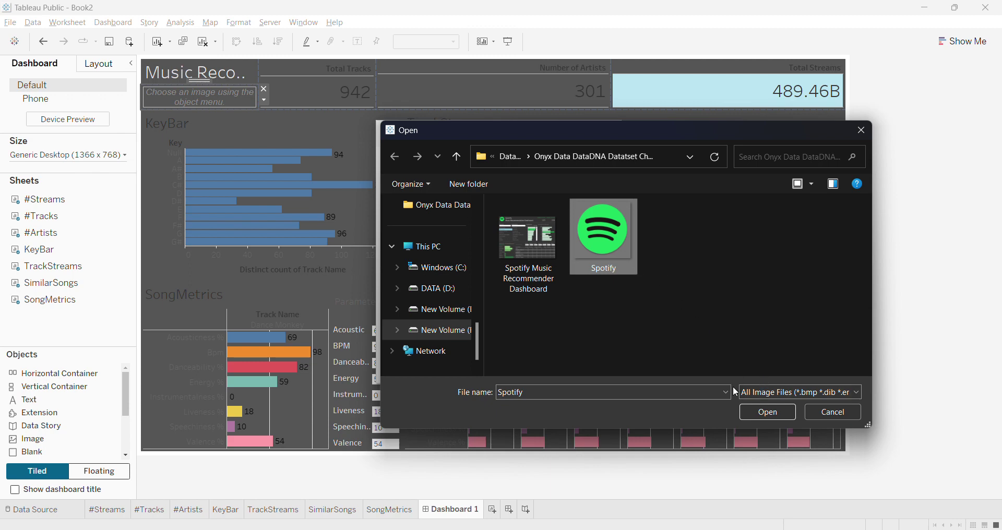
click(771, 414)
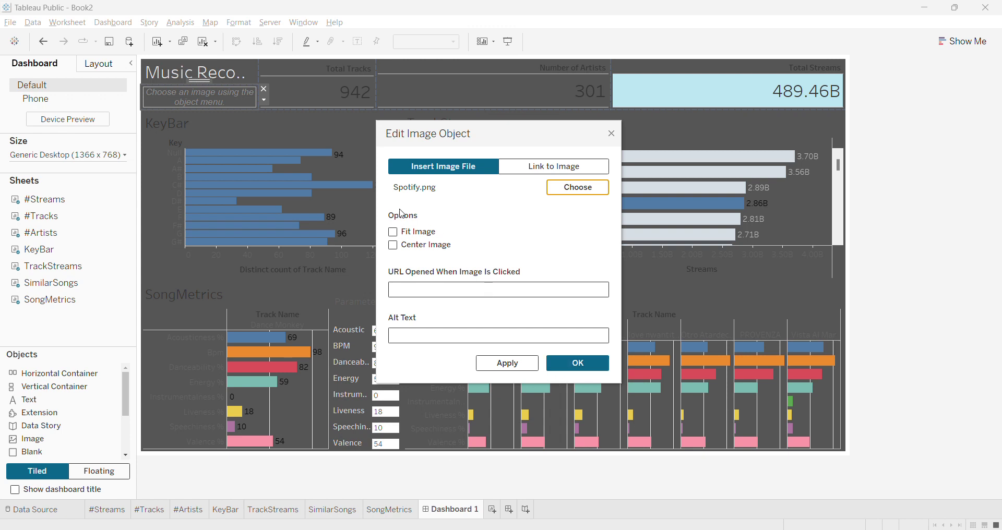
click(393, 231)
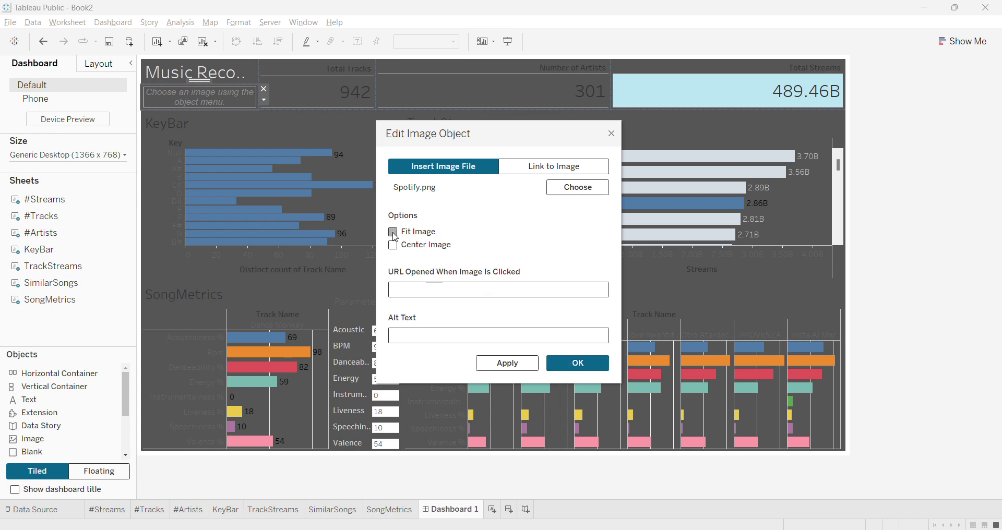
click(563, 364)
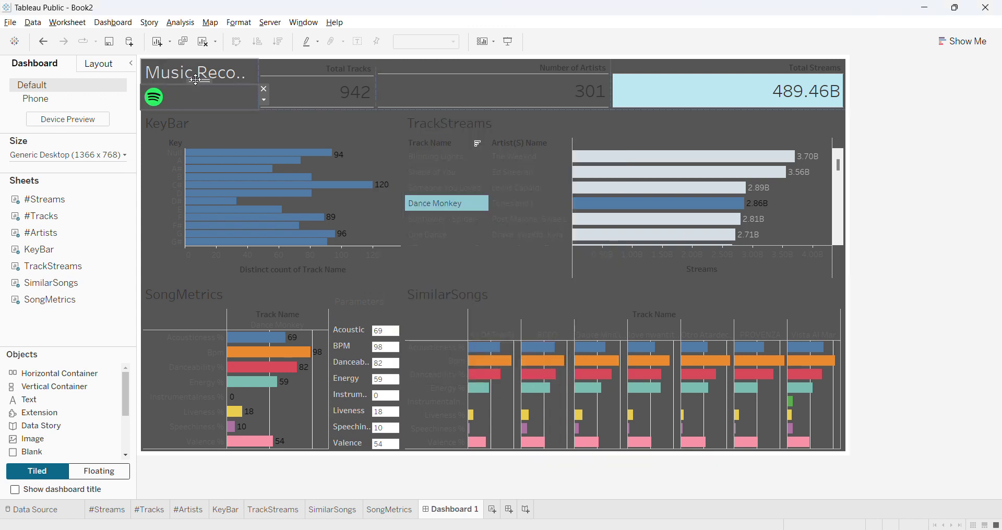
mouse_move(196, 80)
mouse_down()
mouse_move(309, 83)
mouse_move(157, 74)
mouse_move(273, 85)
mouse_up()
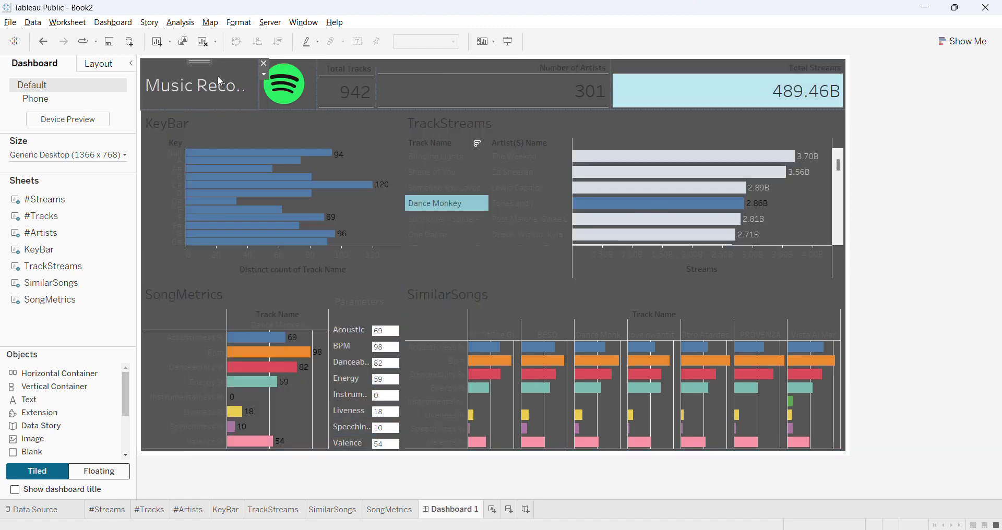
Rearrange the header's title tile and push the KPI cards to the right
drag(201, 63, 366, 80)
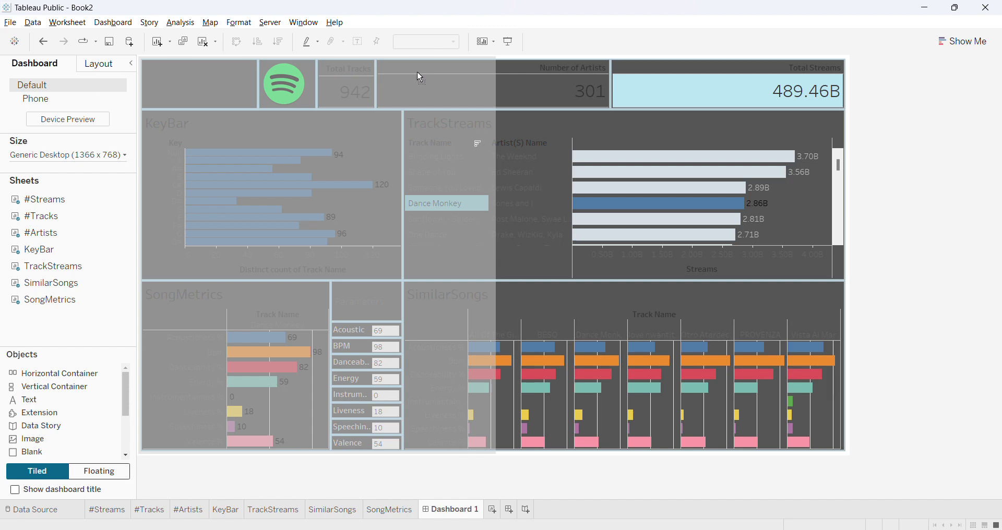
drag(440, 73, 227, 73)
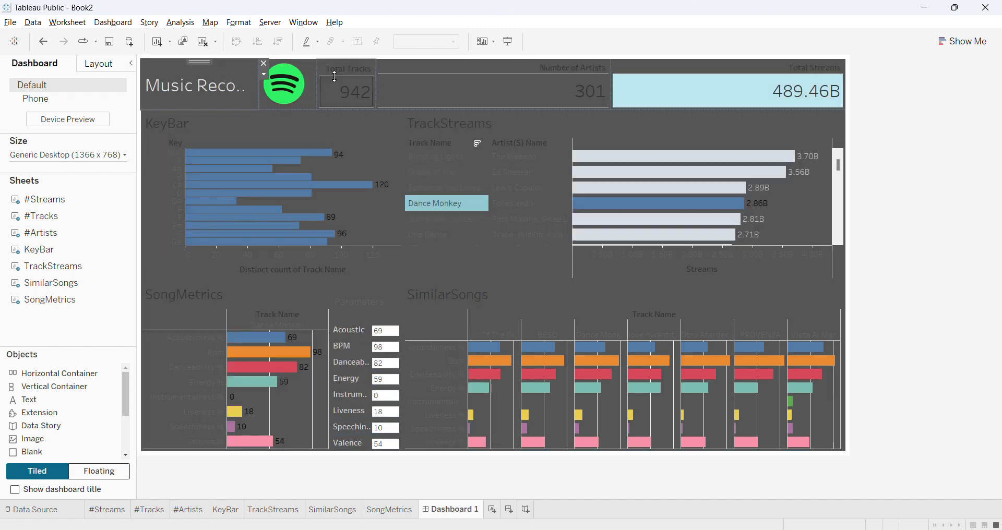
drag(612, 86, 744, 86)
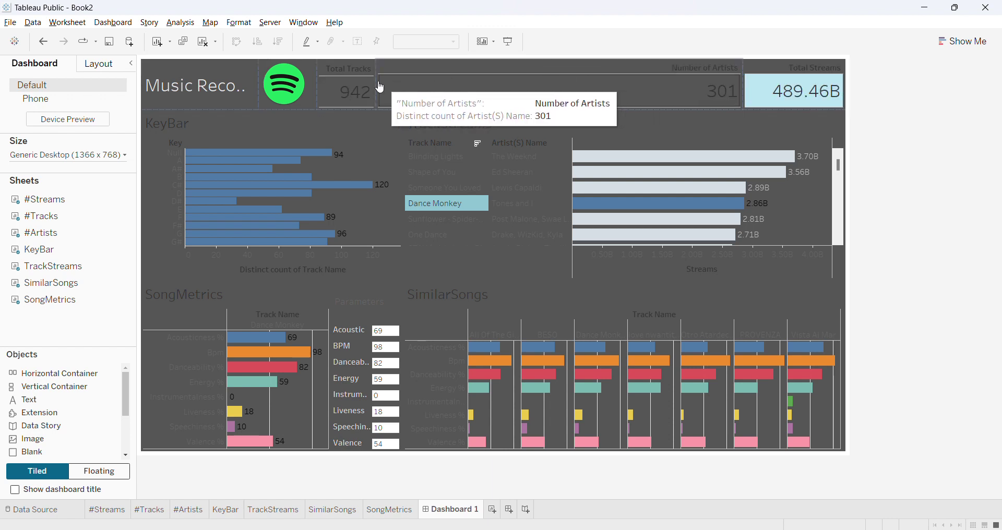
drag(377, 80, 654, 70)
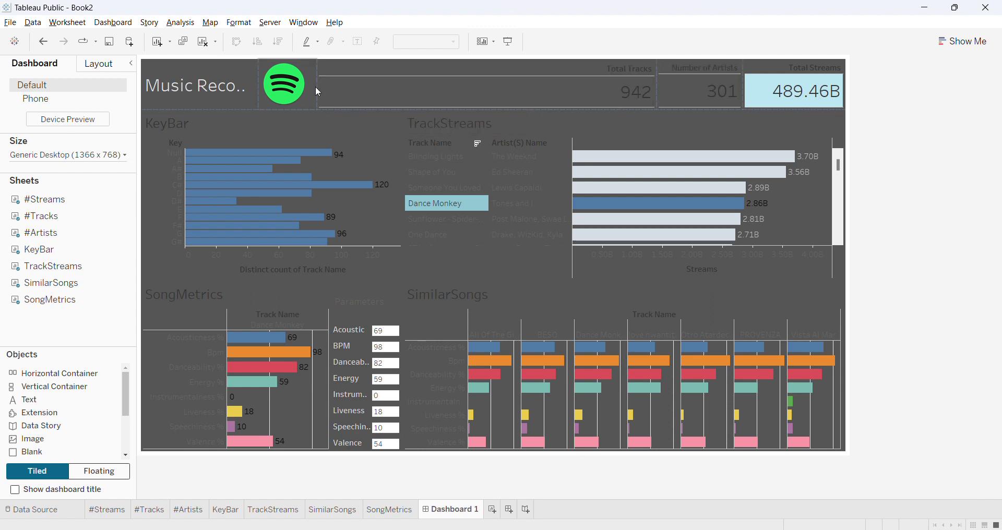
drag(320, 91, 593, 82)
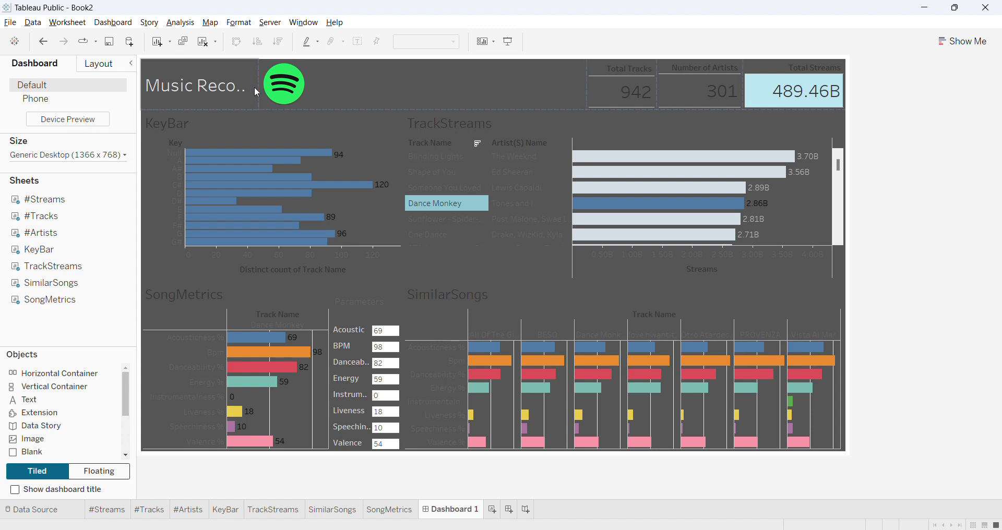
Widen the title, move the Spotify logo to its left and narrow the logo tile
drag(261, 94, 492, 86)
click(554, 73)
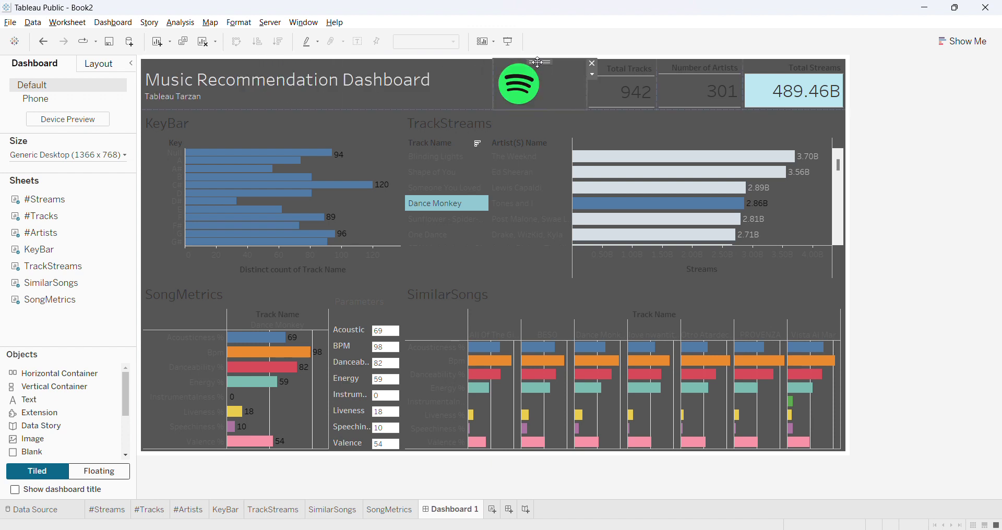
drag(539, 62, 211, 83)
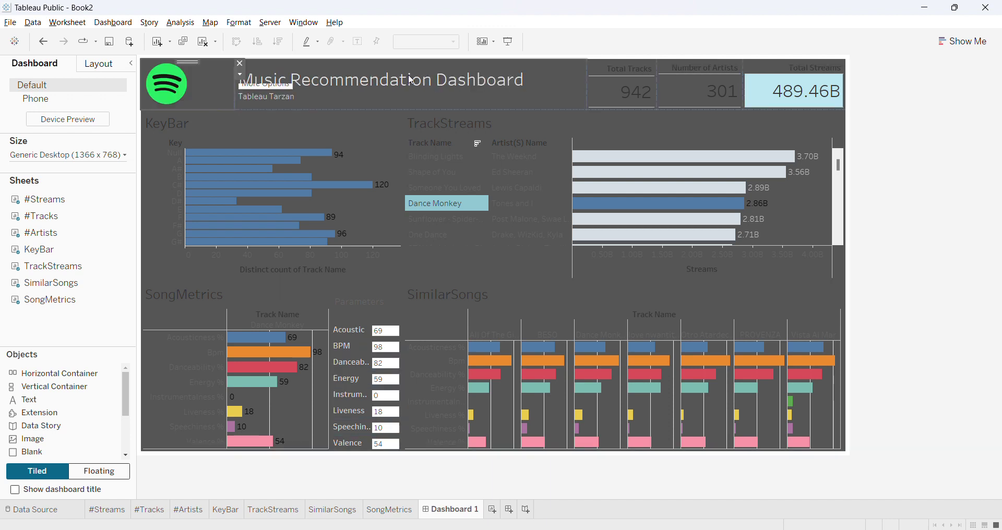
click(235, 99)
drag(236, 99, 206, 99)
mouse_move(730, 199)
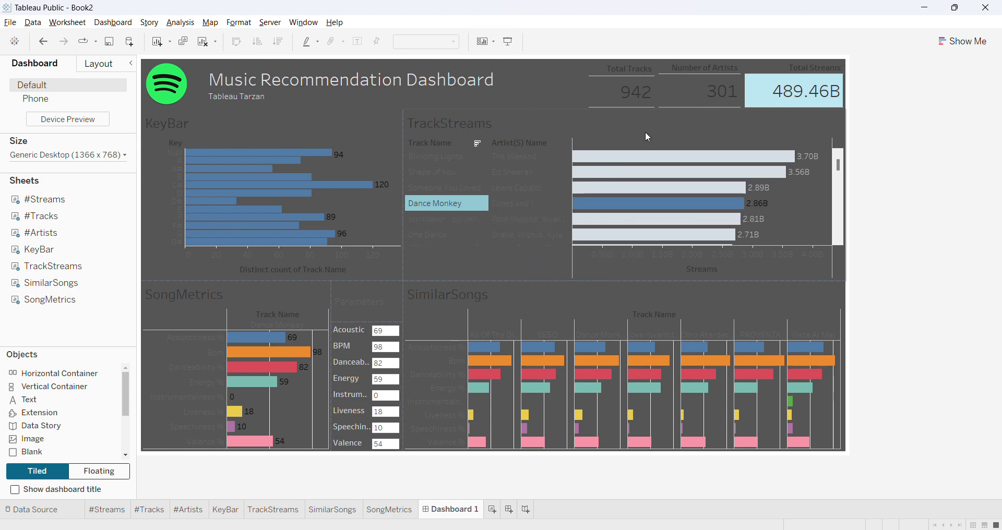
Set the KeyBar and TrackStreams worksheet fonts to light grey
click(370, 131)
right_click(372, 135)
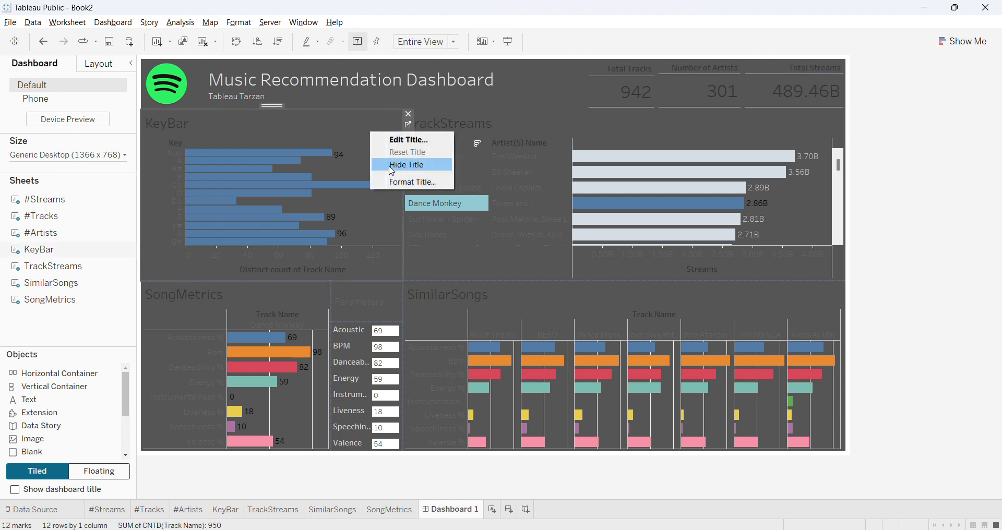
right_click(355, 166)
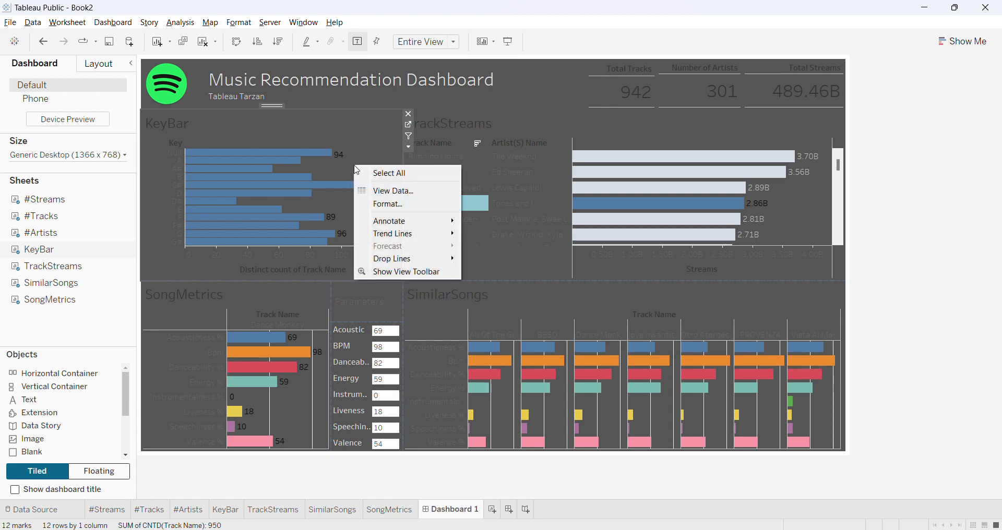
click(391, 205)
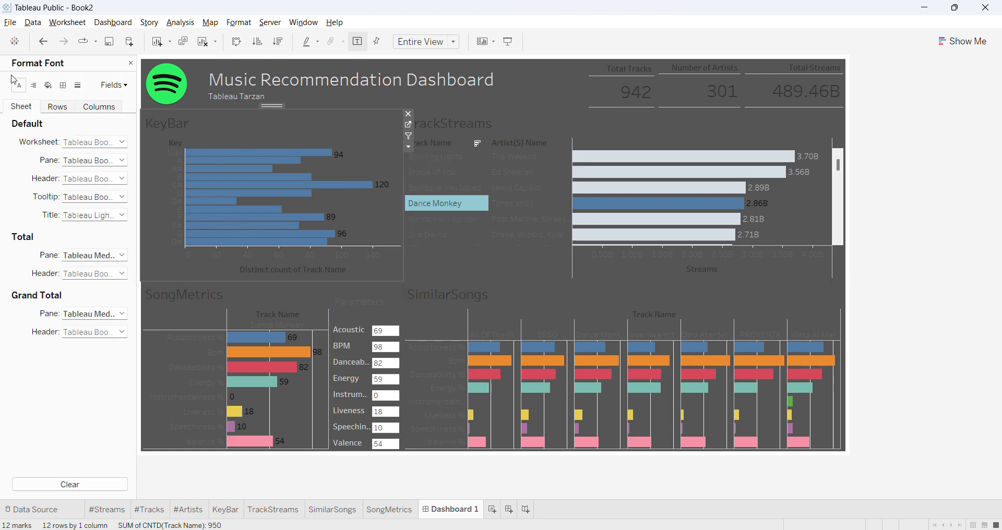
click(92, 147)
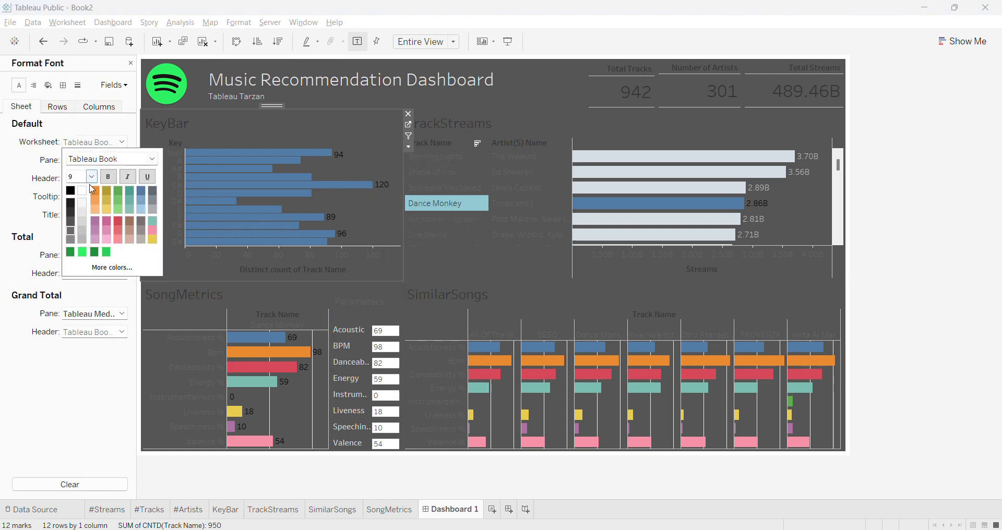
click(82, 215)
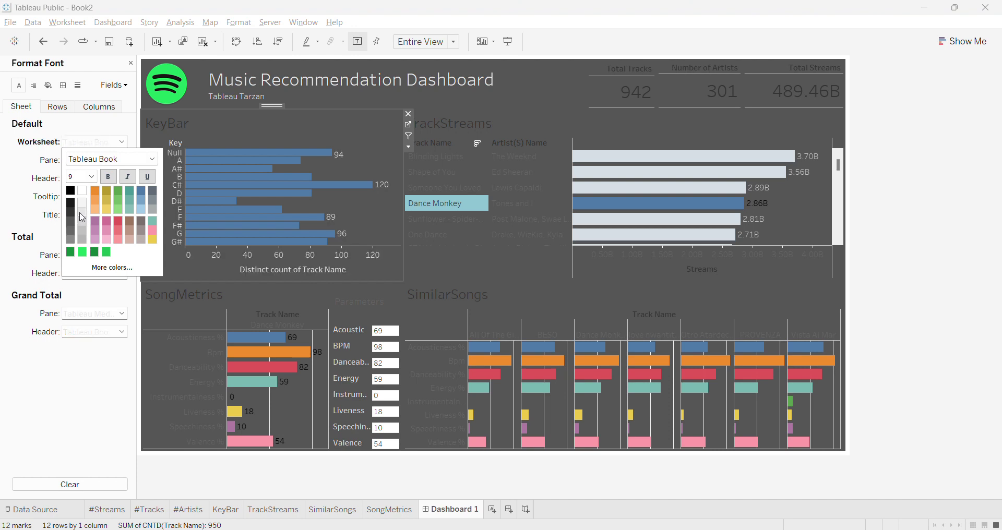
click(607, 141)
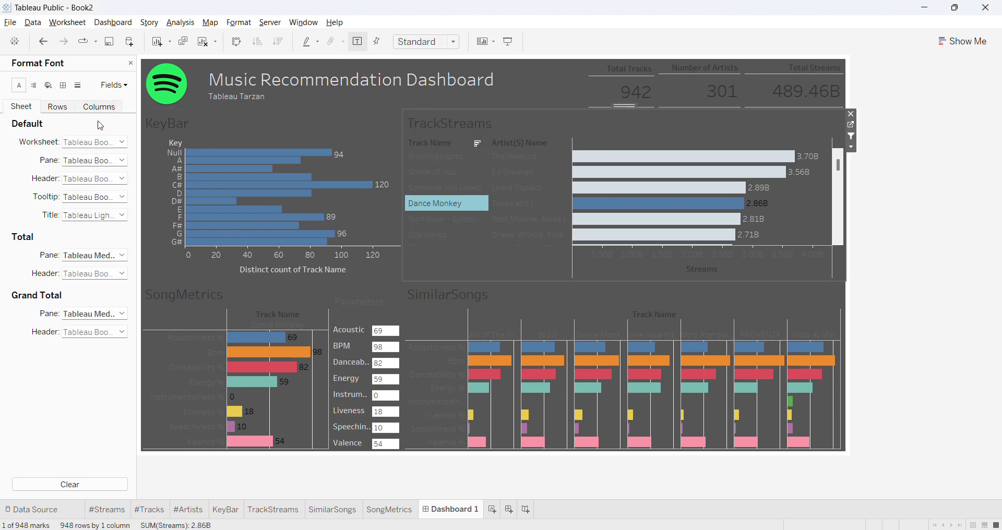
click(91, 145)
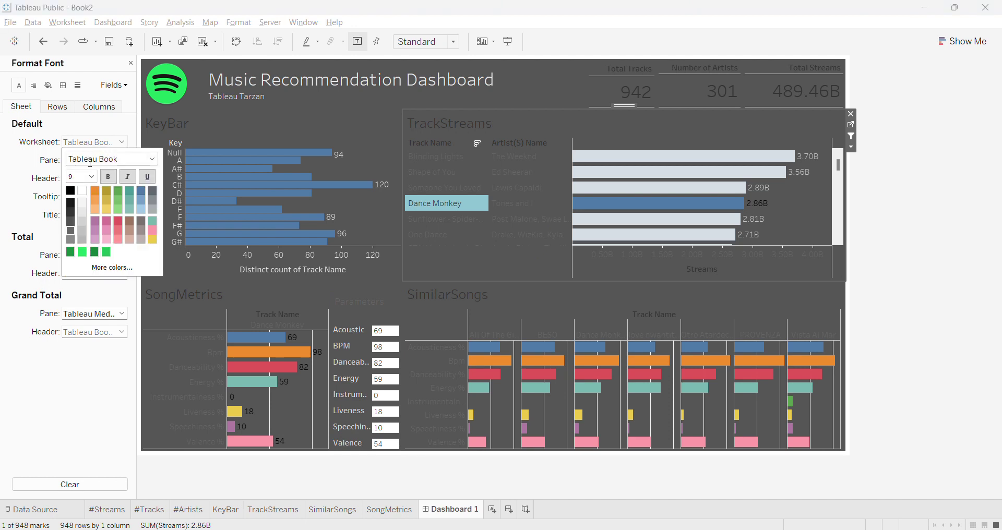
click(81, 215)
Make the SongMetrics pane labels and SimilarSongs worksheet text light grey
click(186, 305)
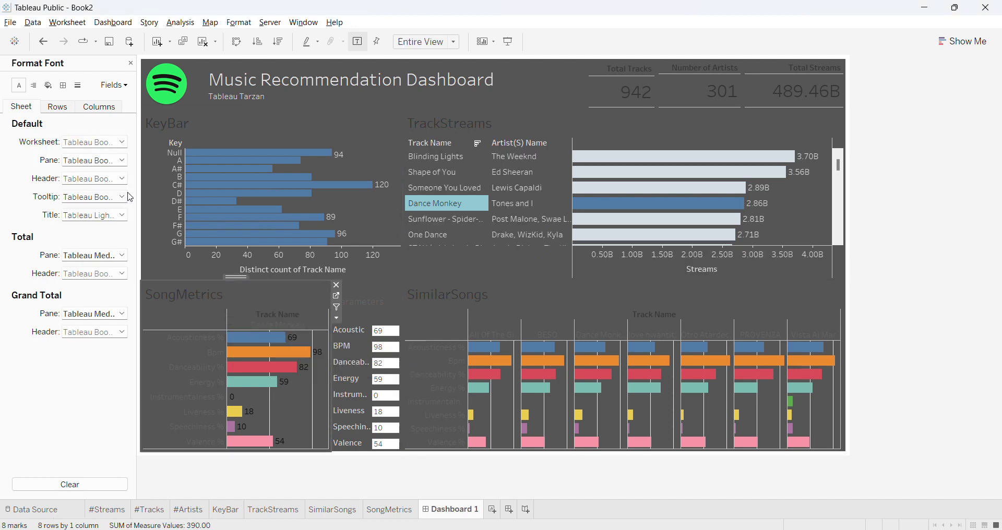
click(94, 160)
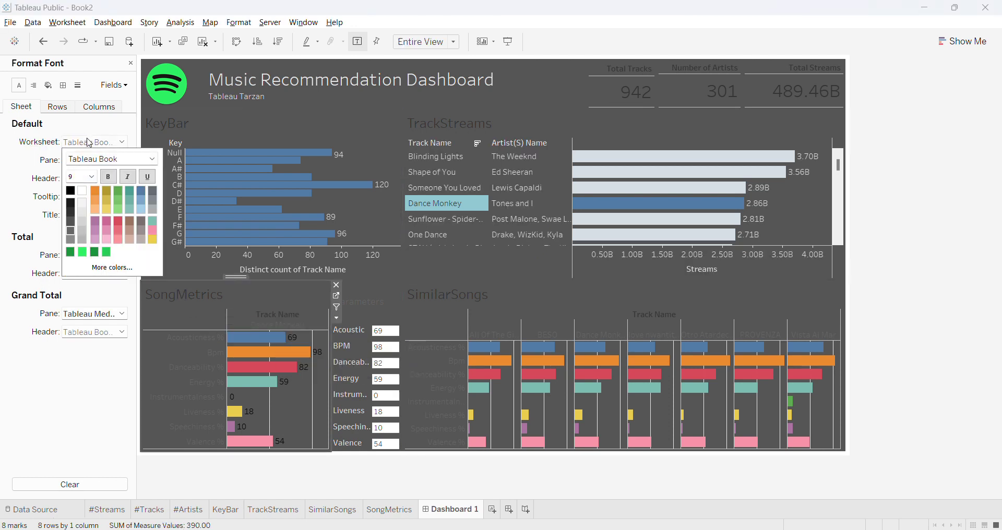
click(83, 214)
click(499, 300)
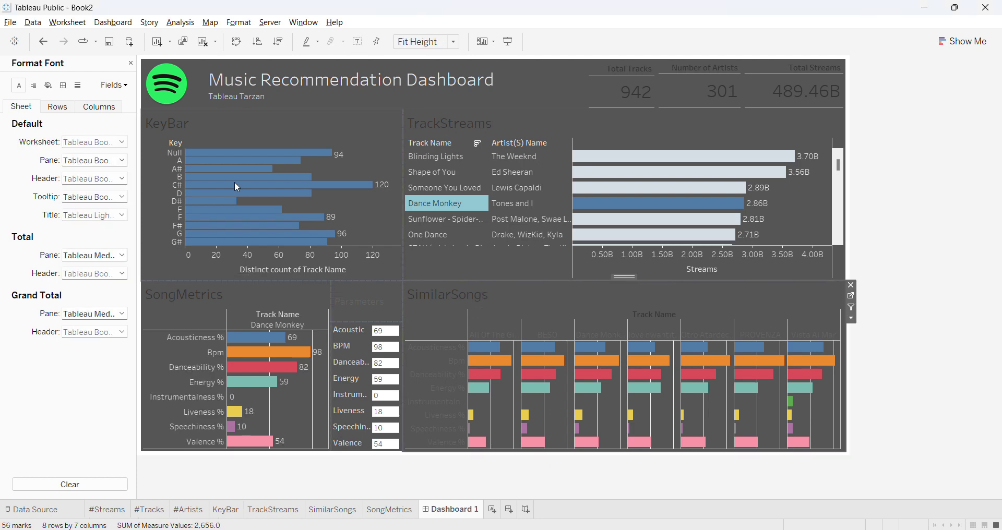
click(123, 143)
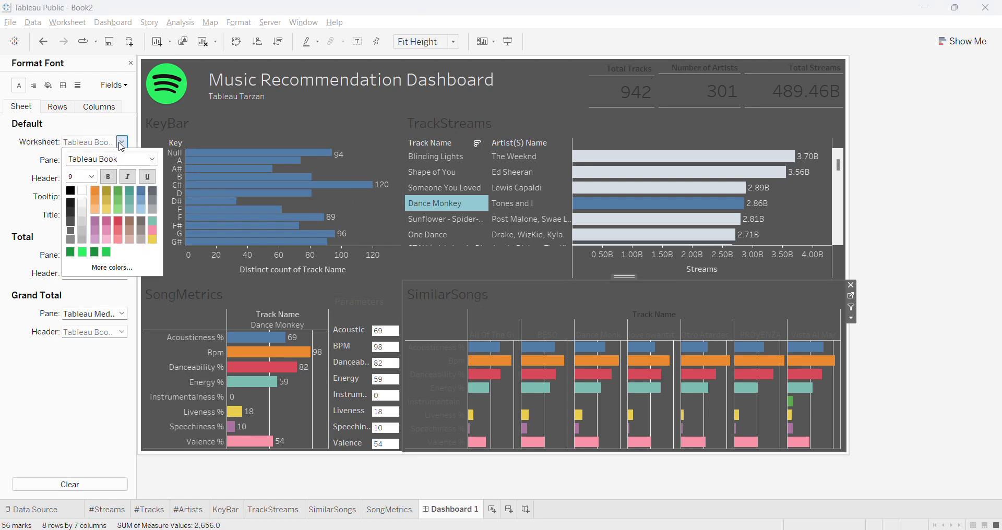
click(82, 214)
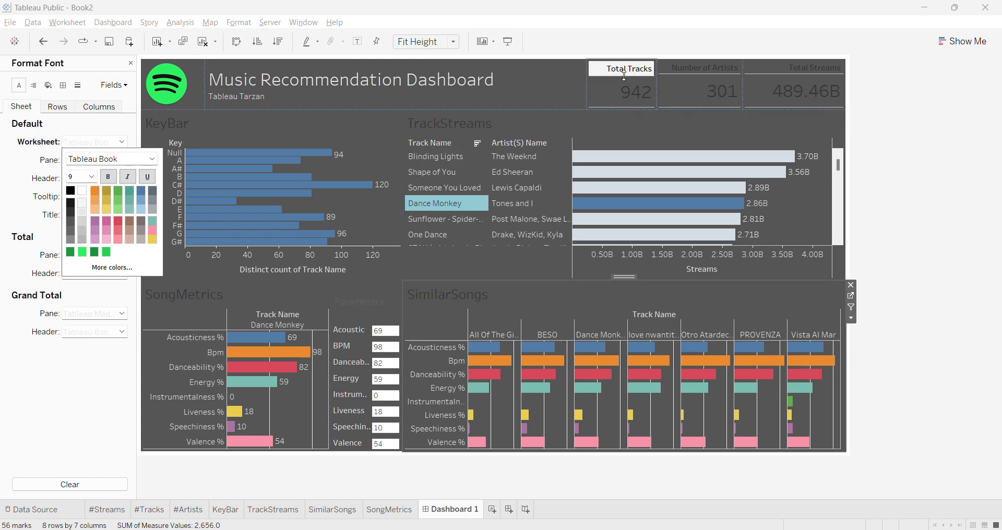
Set the worksheet font of Total Tracks, Number of Artists and Total Streams to near-white
click(598, 76)
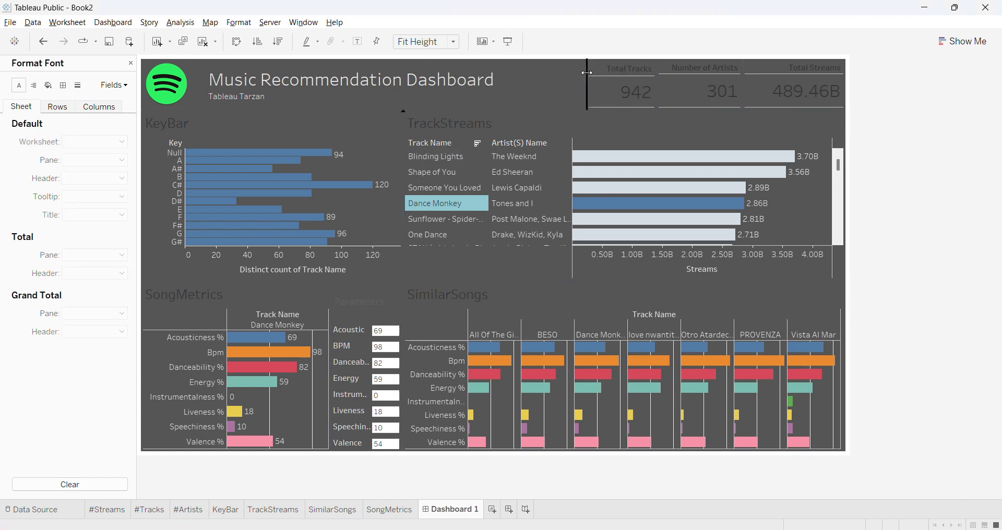
click(604, 76)
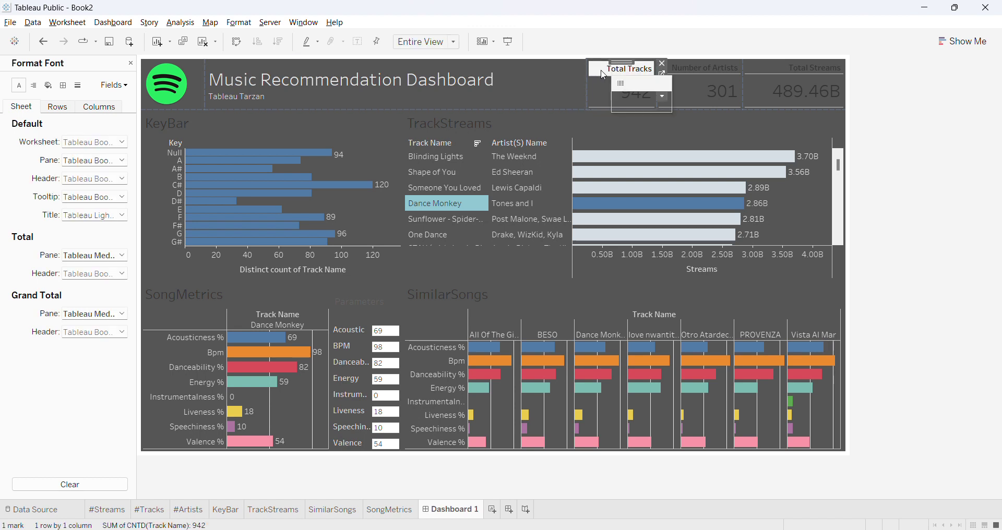
click(78, 145)
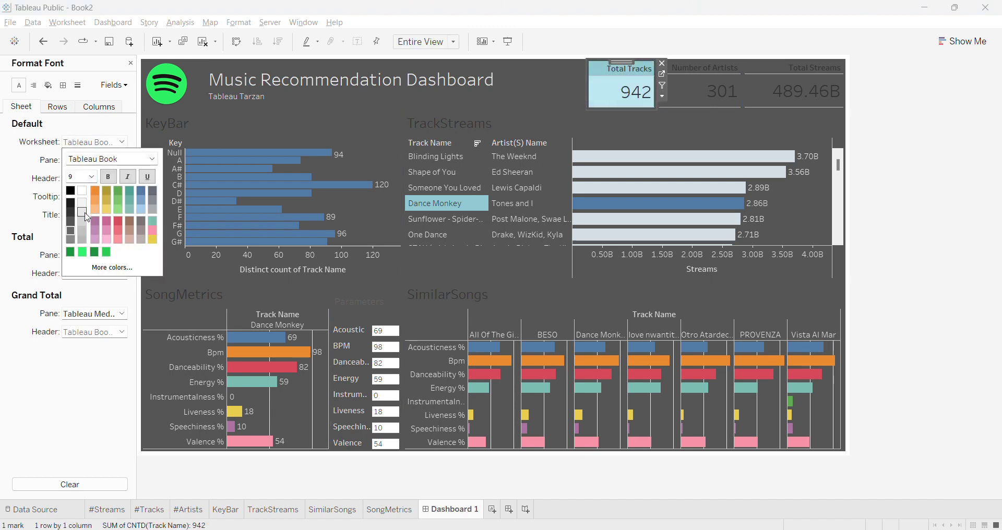
click(697, 71)
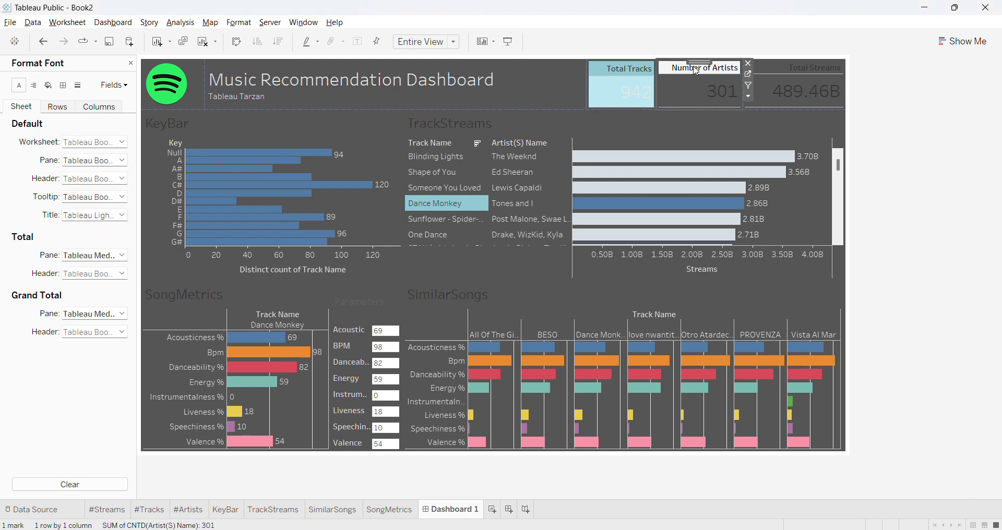
click(108, 141)
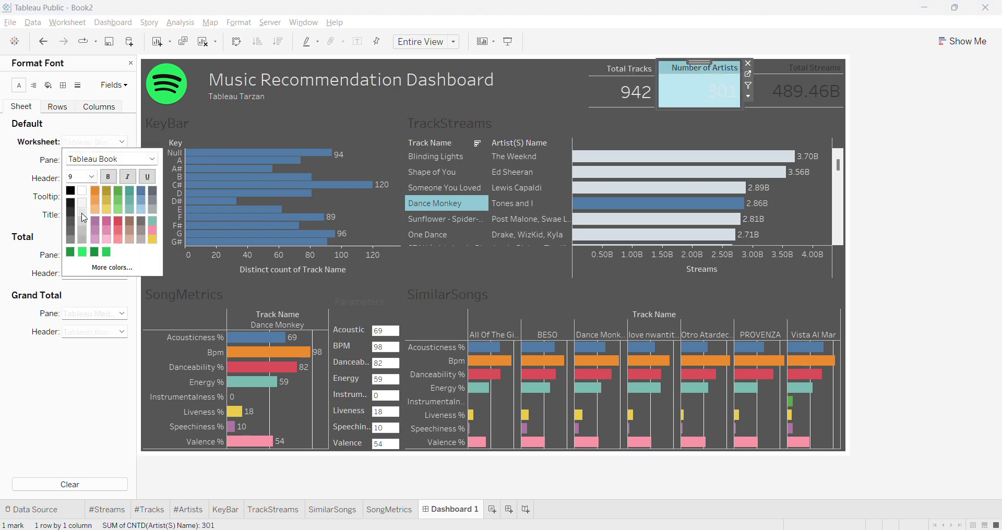
click(802, 70)
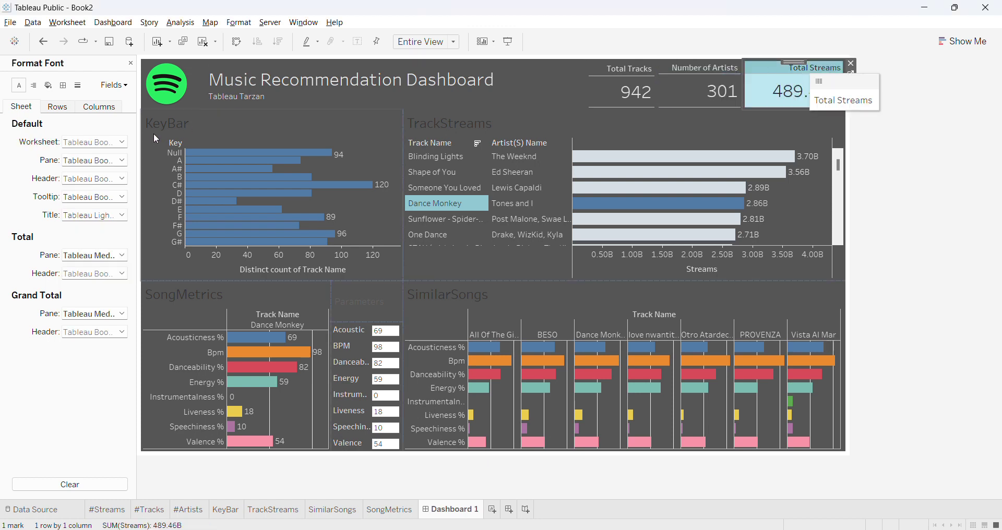
click(116, 142)
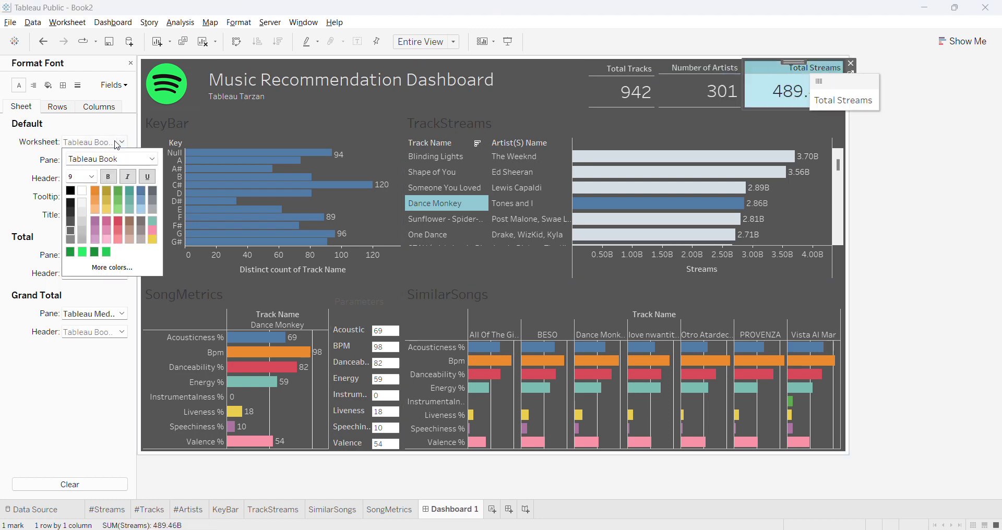
click(82, 211)
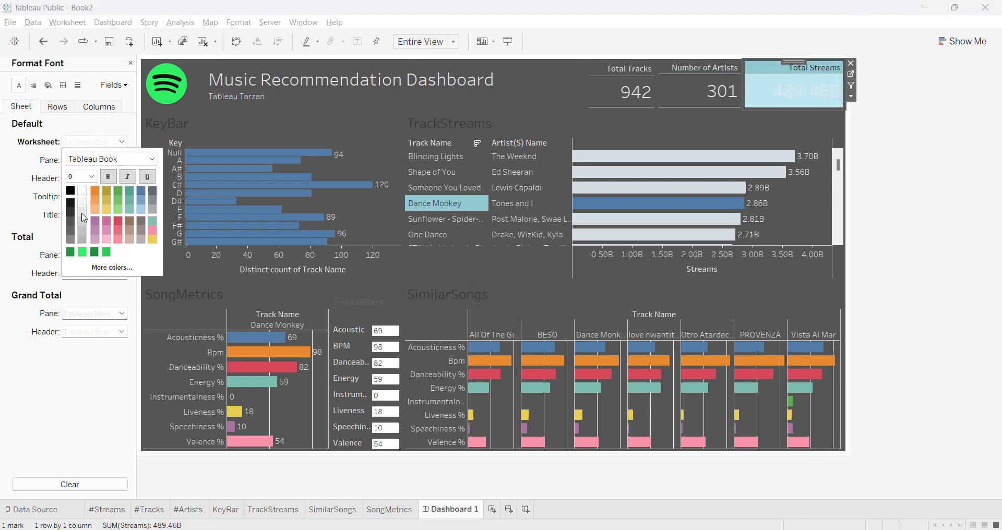
click(927, 266)
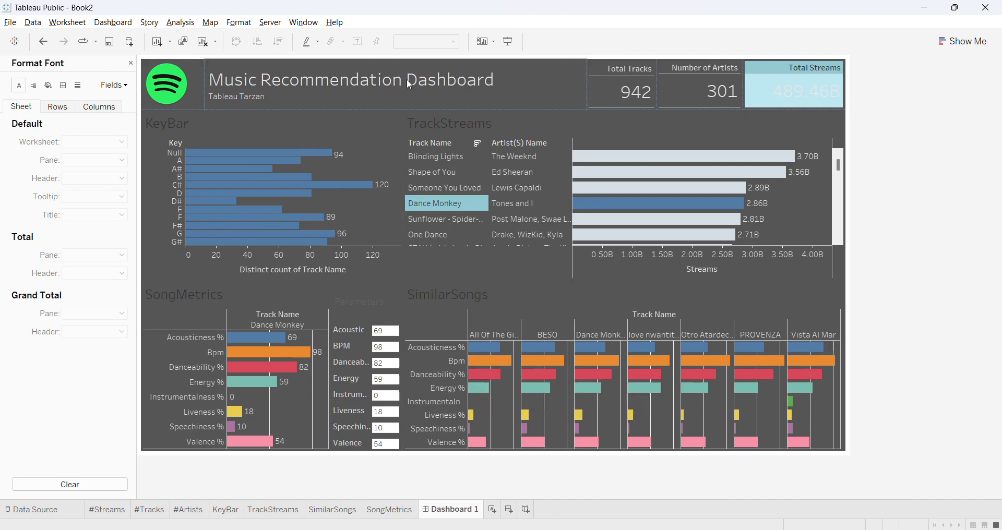
click(369, 161)
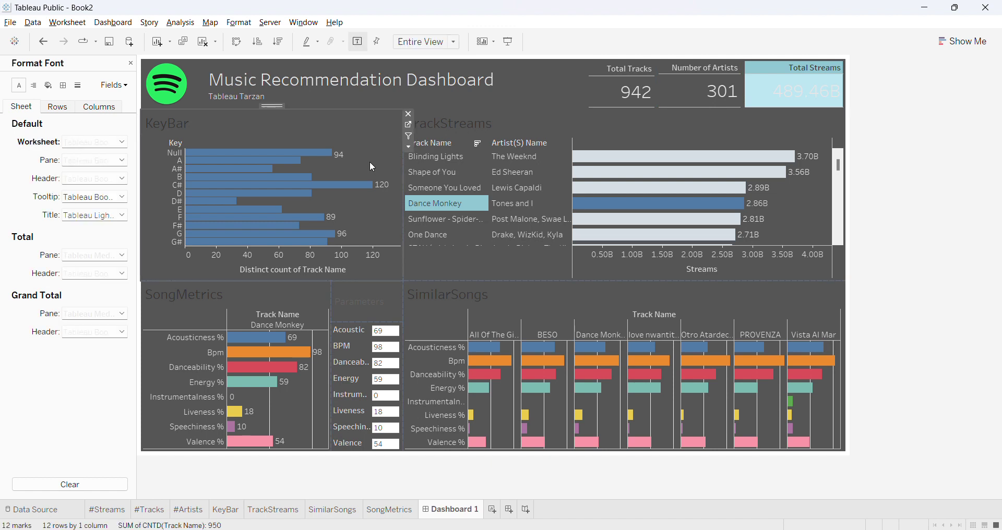
click(410, 127)
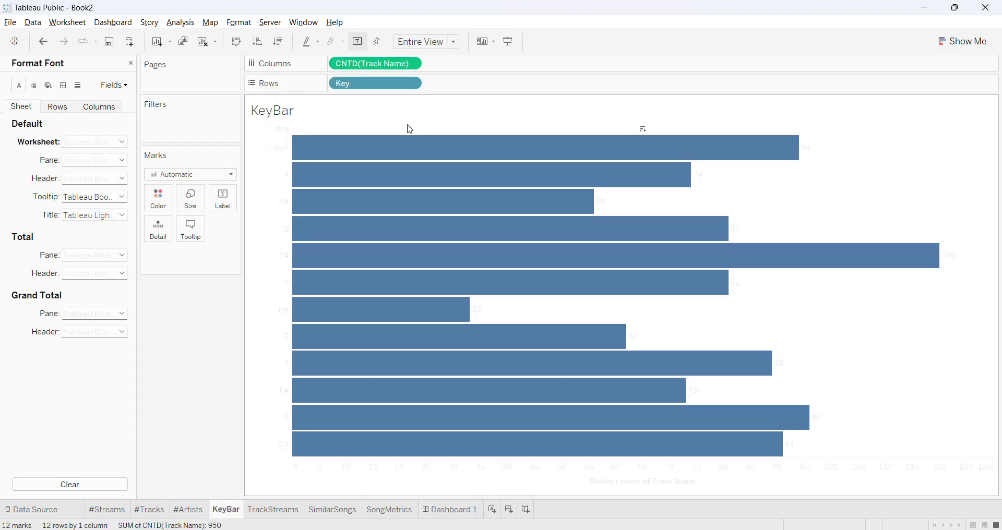
click(162, 205)
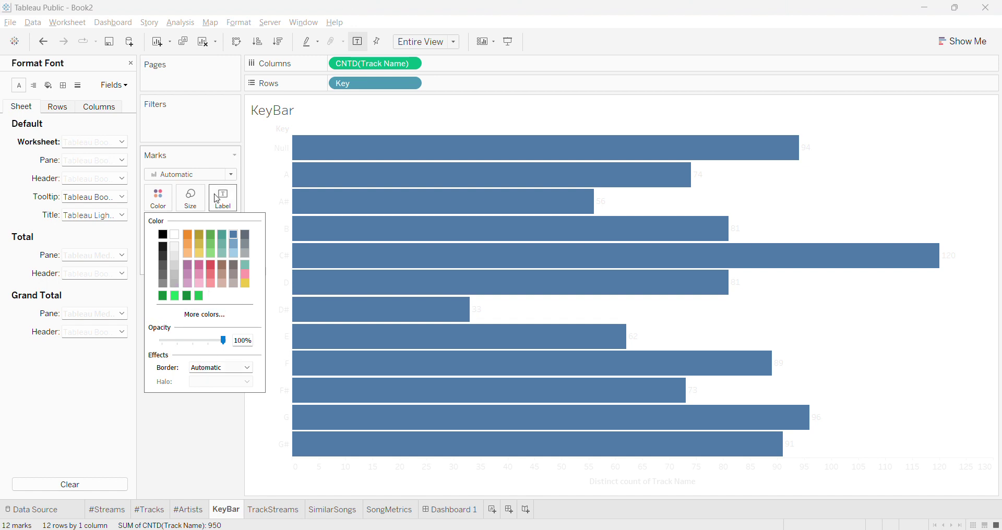
click(205, 315)
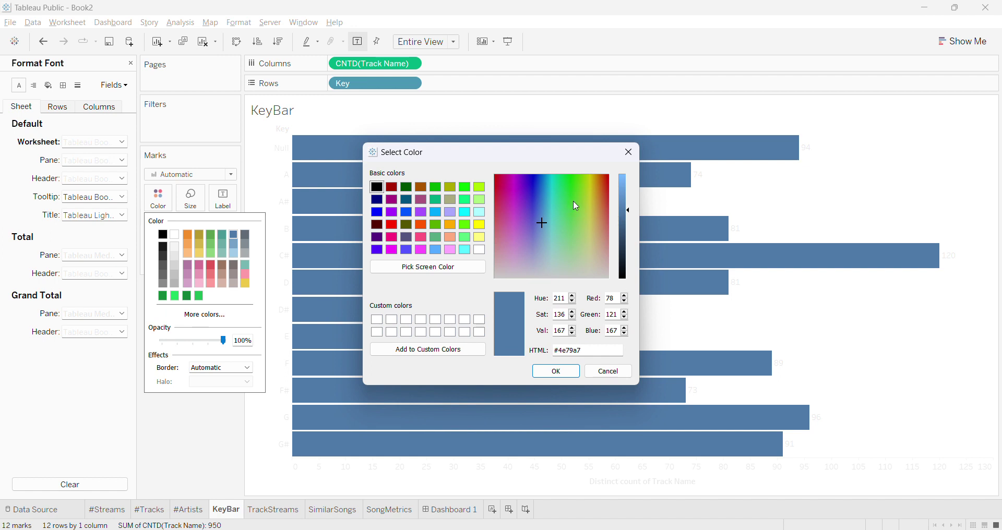
drag(544, 224, 576, 201)
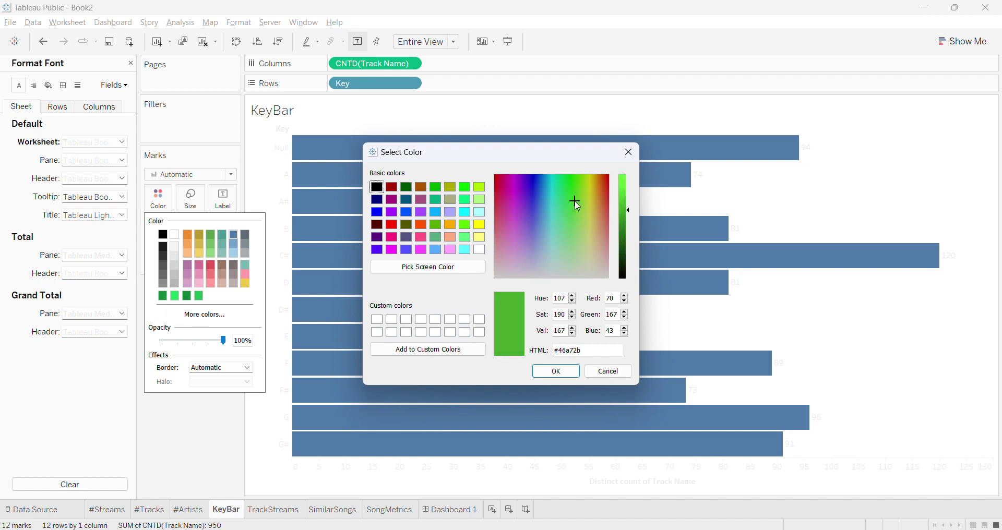
click(603, 372)
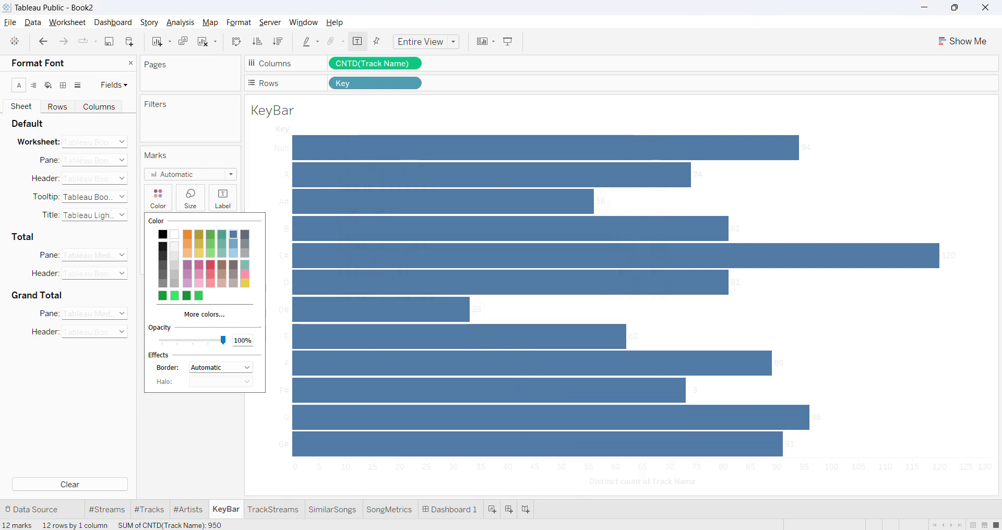
click(526, 528)
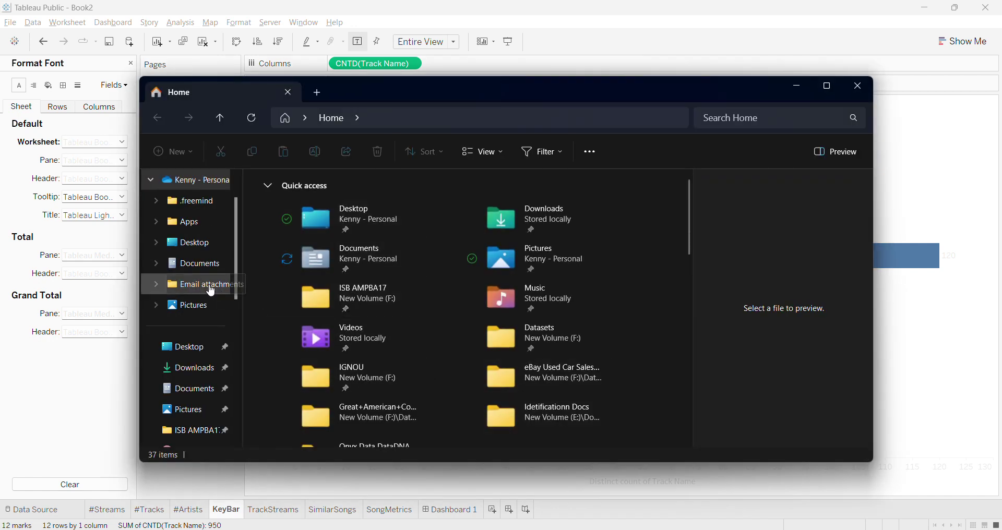
Open Spotify.png from the Onyx Data DataDNA folder in a viewer snapped right
double_click(383, 445)
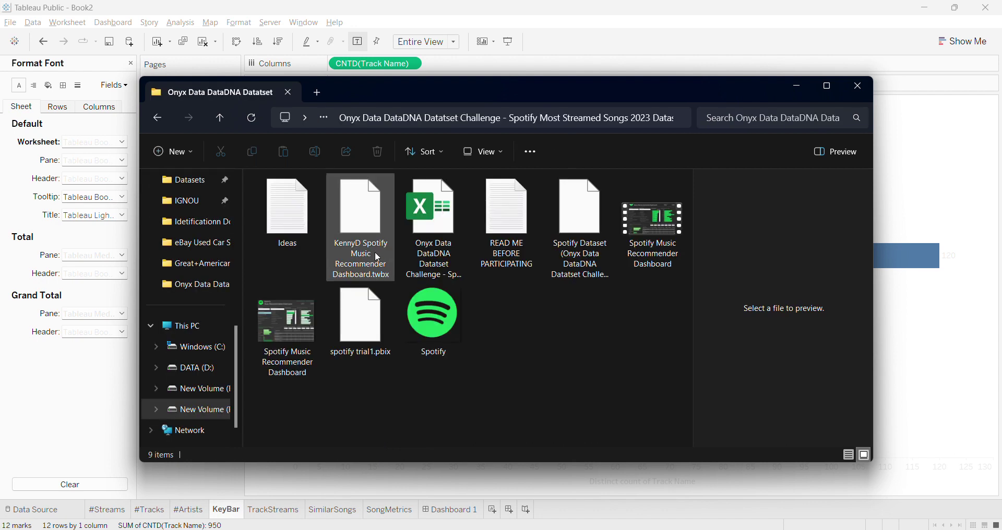
double_click(418, 333)
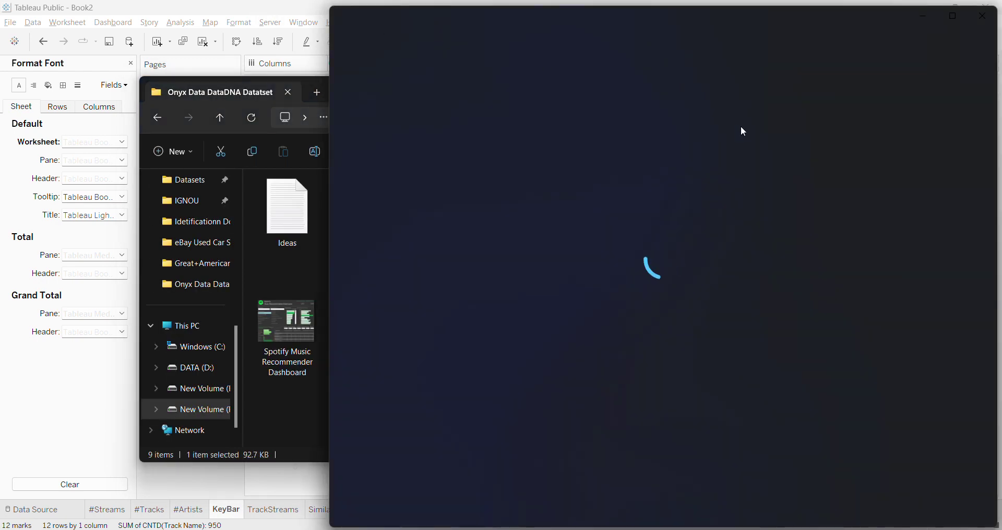
drag(824, 15, 1000, 230)
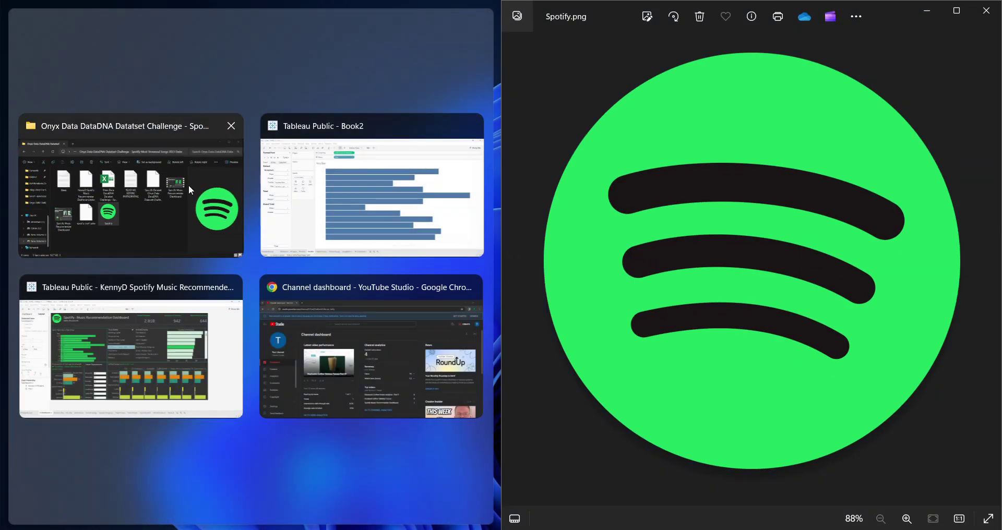
Color the KeyBar bars Spotify green #1ed760, sampled from the logo with Pick Screen Color
click(328, 193)
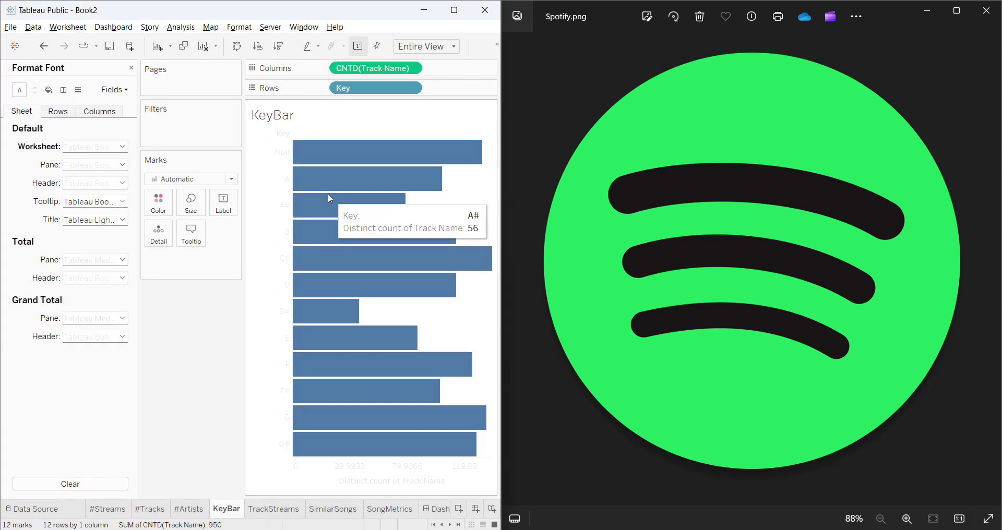
click(163, 208)
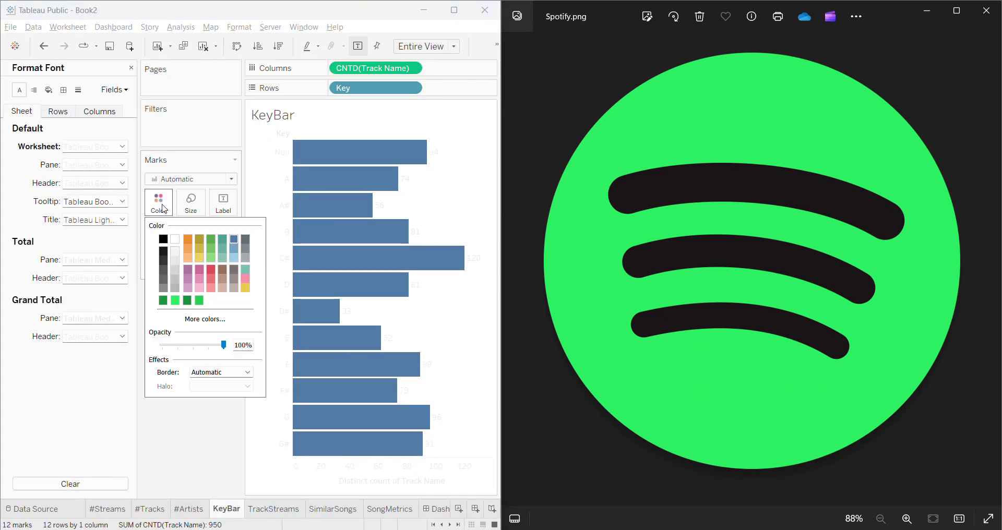
click(197, 323)
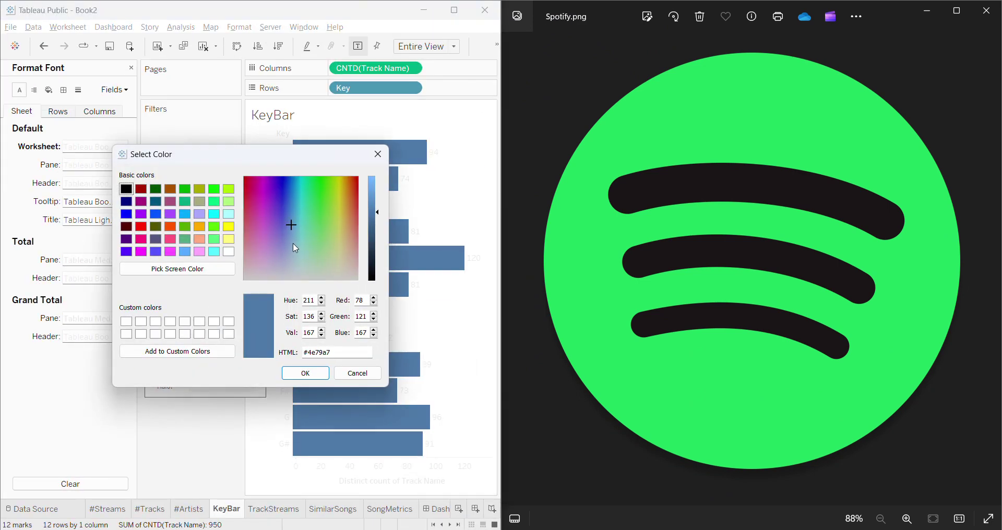
click(182, 268)
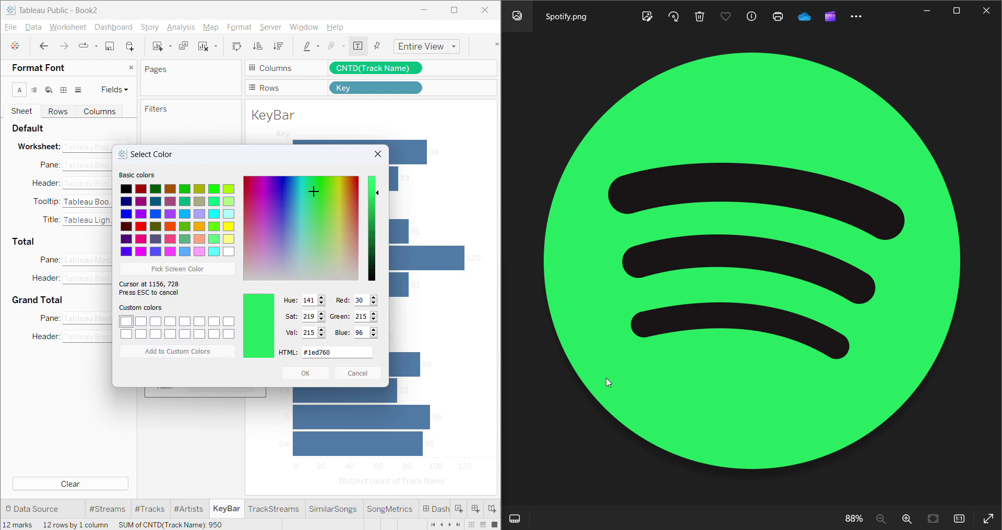
click(593, 298)
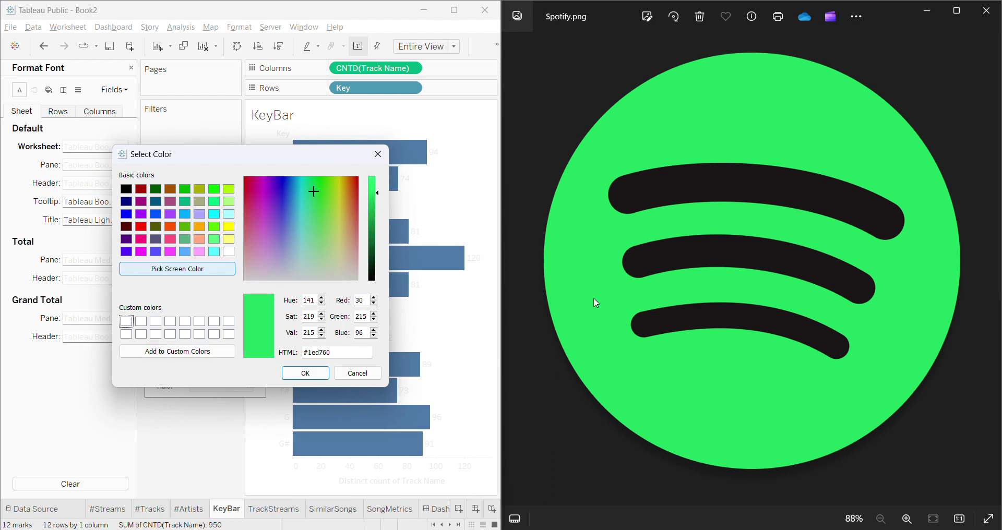
click(306, 373)
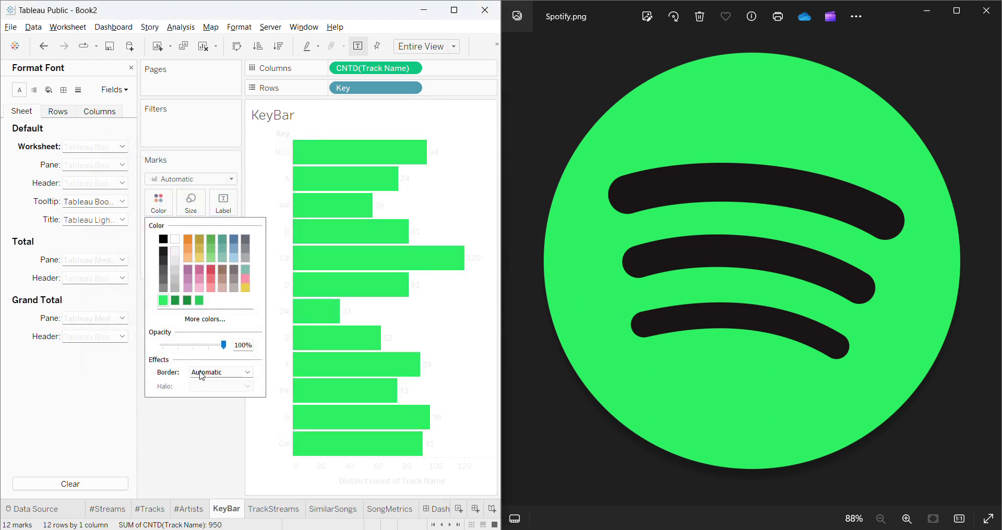
click(160, 414)
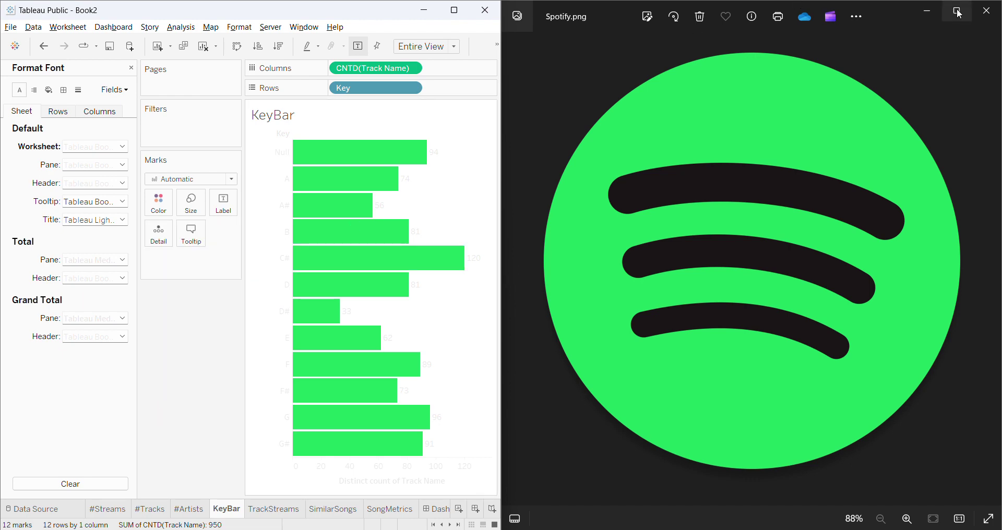
Close the logo viewer and maximize the Book2 window
click(987, 16)
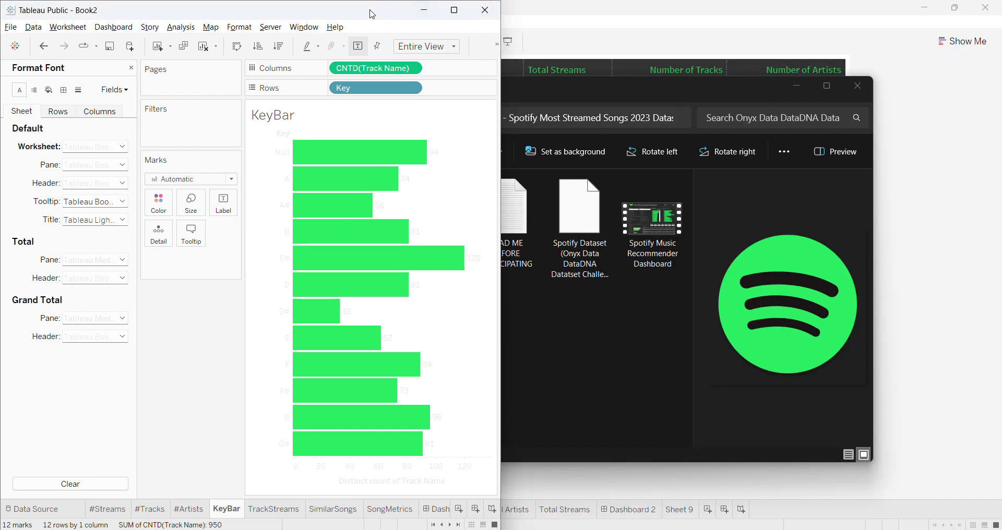
drag(373, 14, 408, 98)
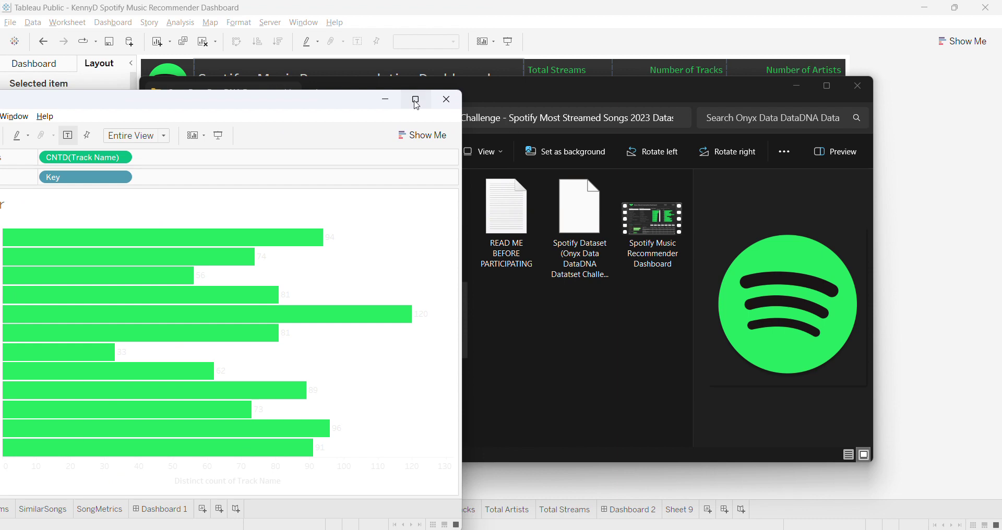
click(416, 100)
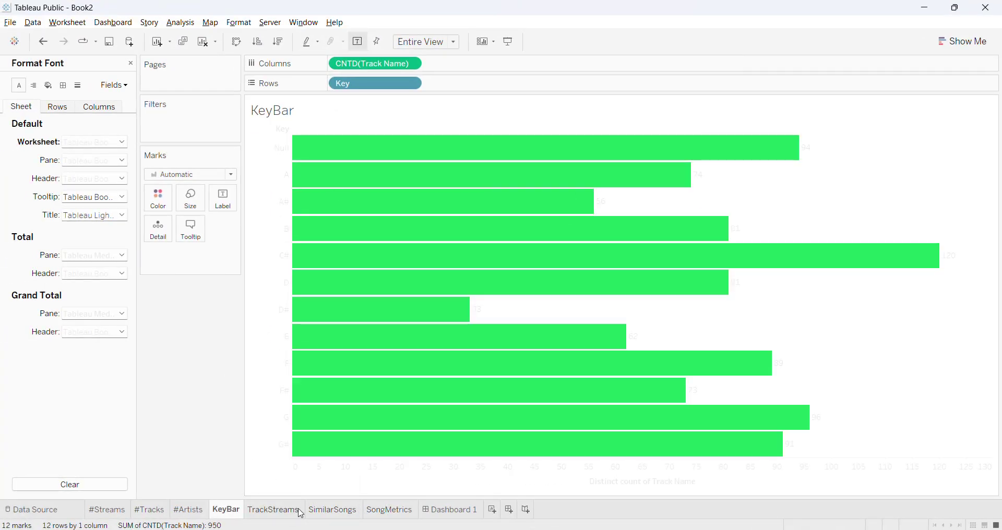
Give the TrackStreams bars the Spotify green swatch, then move to the SimilarSongs sheet
click(262, 514)
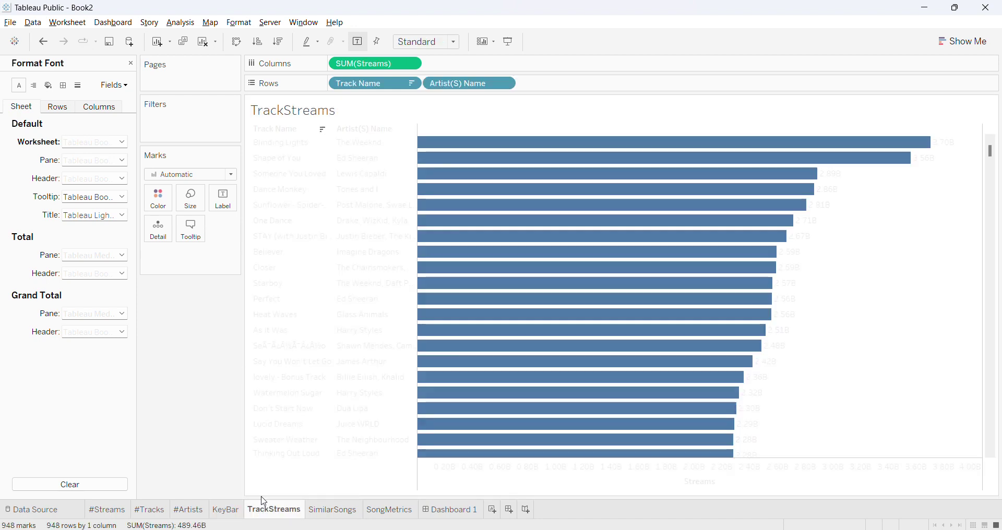
click(165, 203)
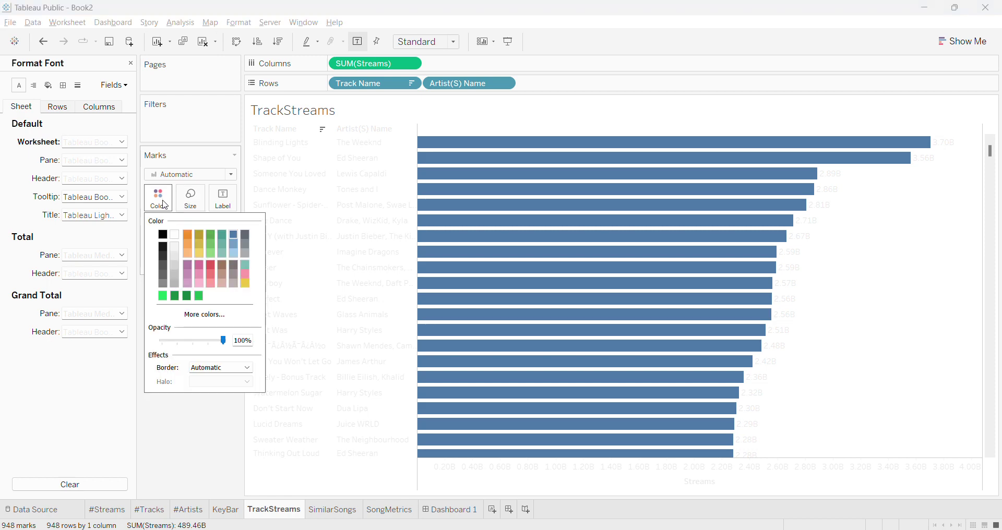
click(163, 298)
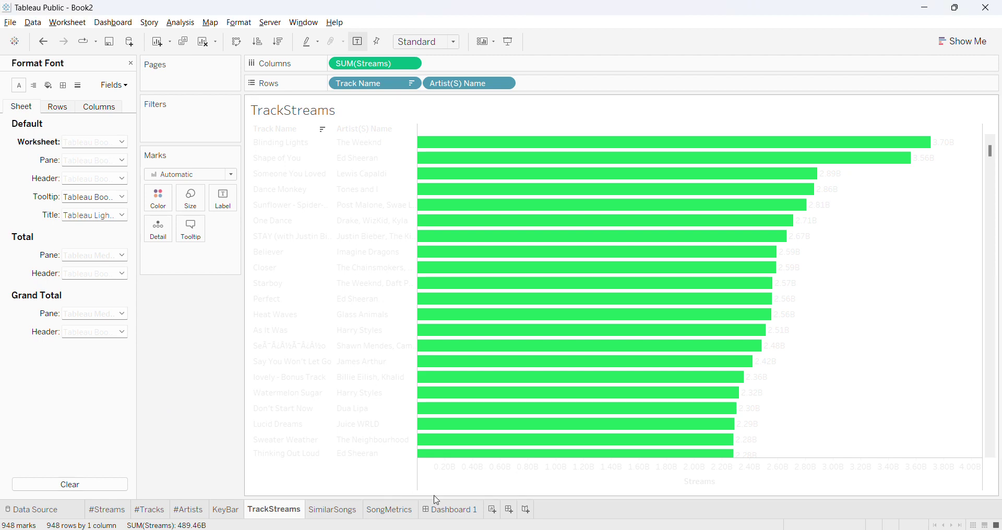
click(347, 510)
mouse_move(431, 213)
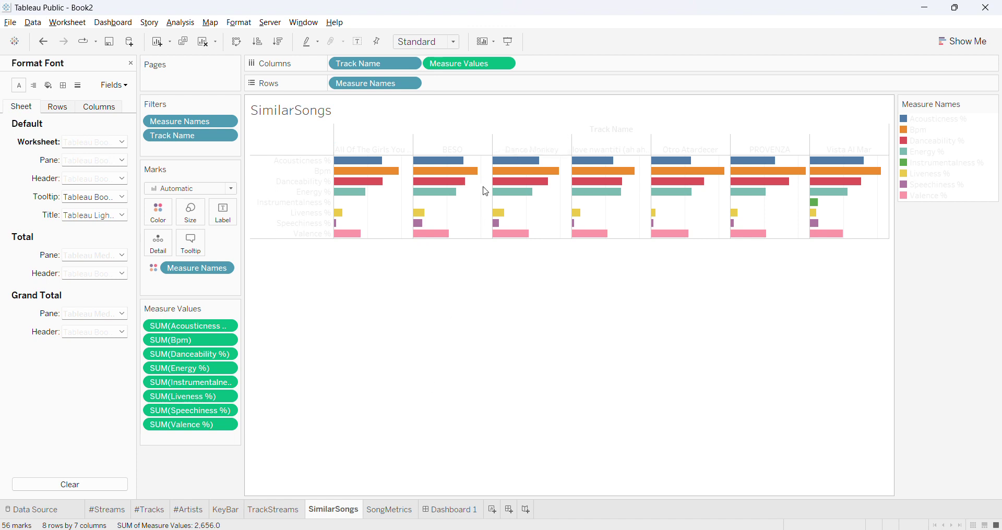
In Edit Colors for Measure Names, try the Miller Stone and Green-Orange-Teal palettes
mouse_move(464, 166)
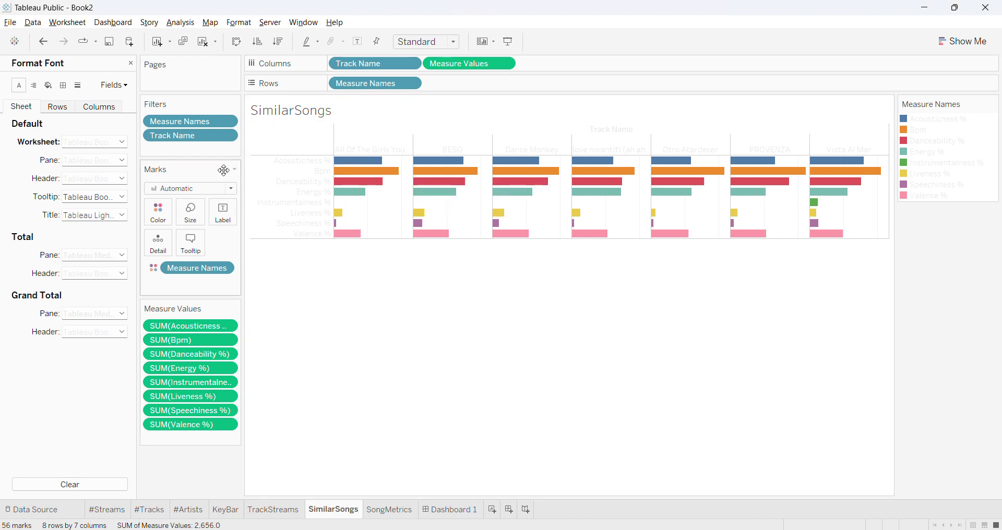
click(162, 224)
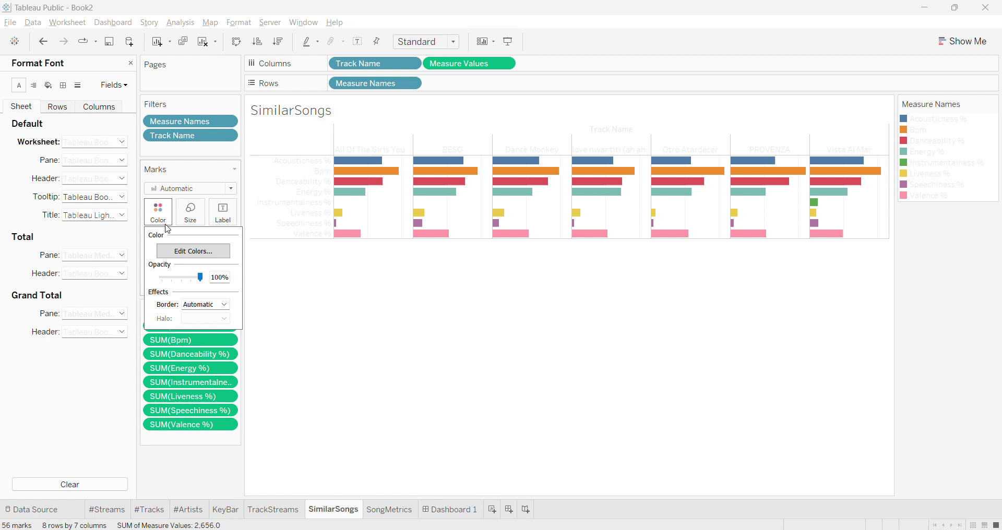
click(203, 255)
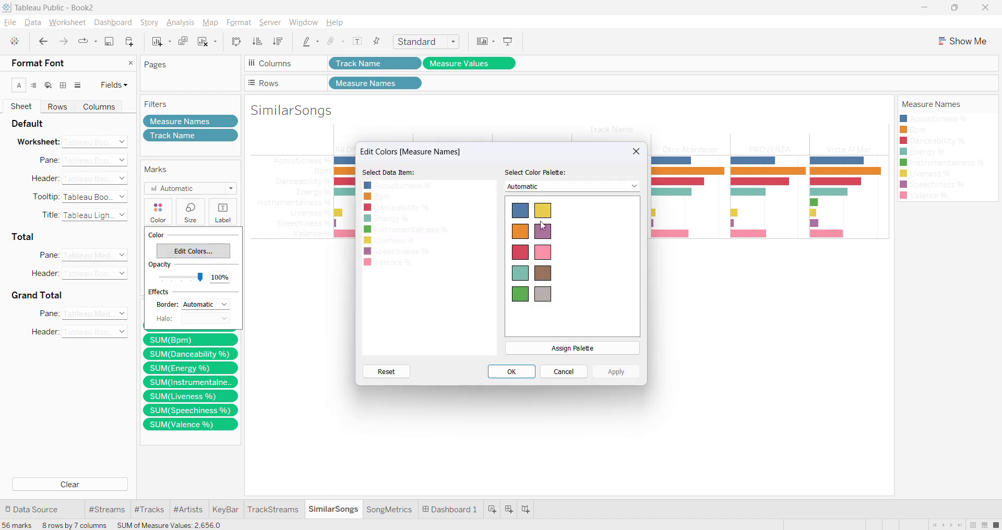
click(574, 186)
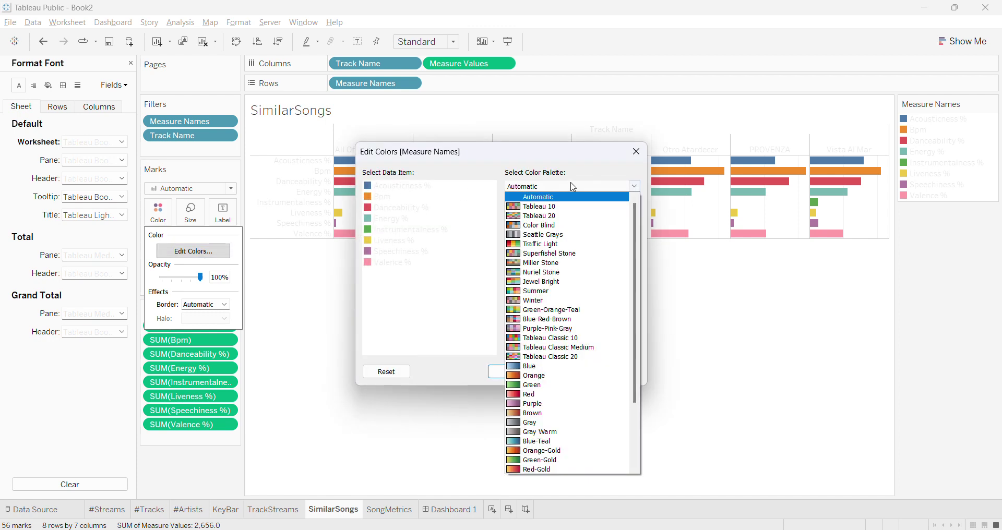
click(550, 265)
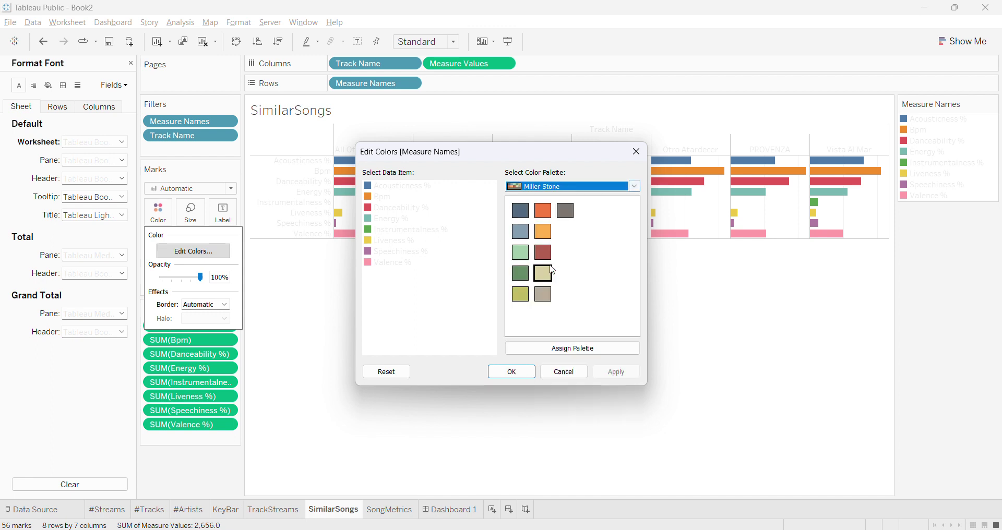
click(585, 359)
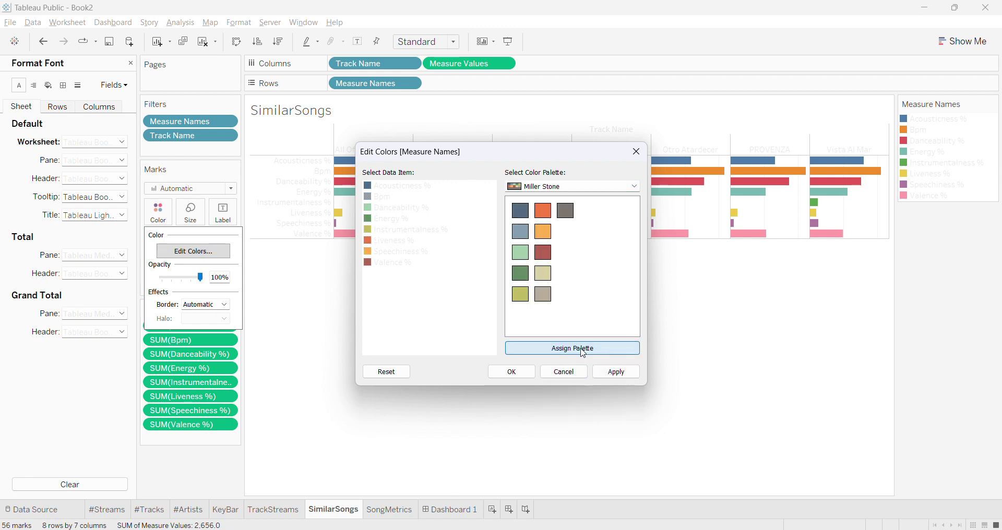
click(555, 188)
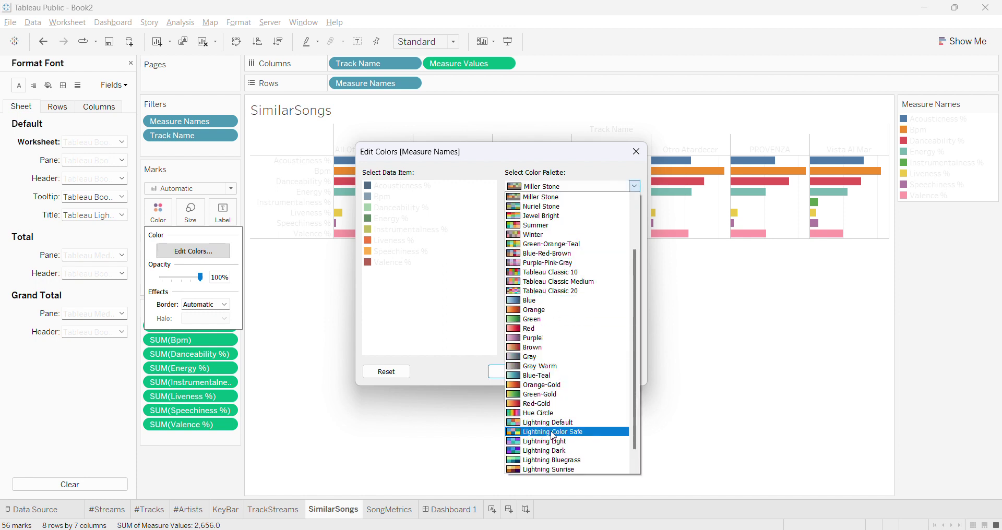
scroll(555, 436, down, 1)
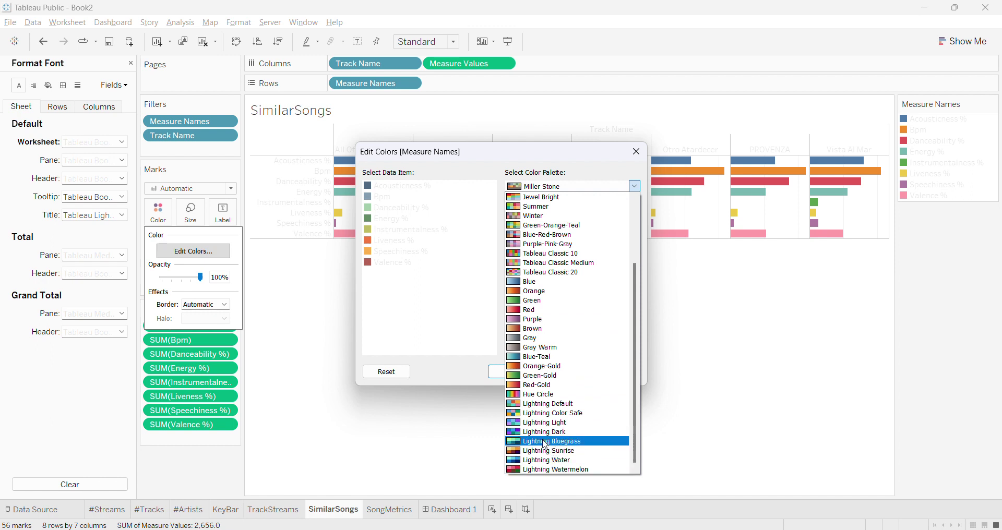
scroll(561, 437, up, 3)
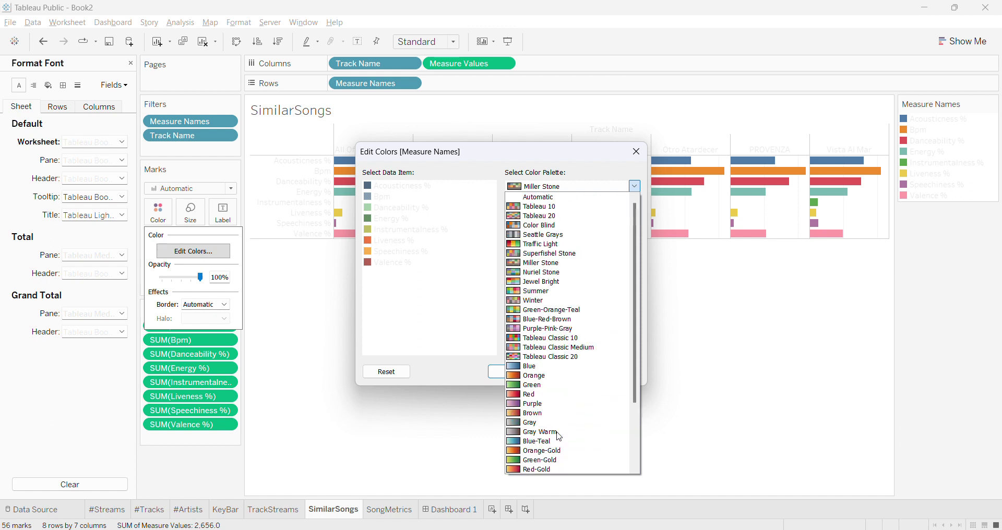
click(550, 313)
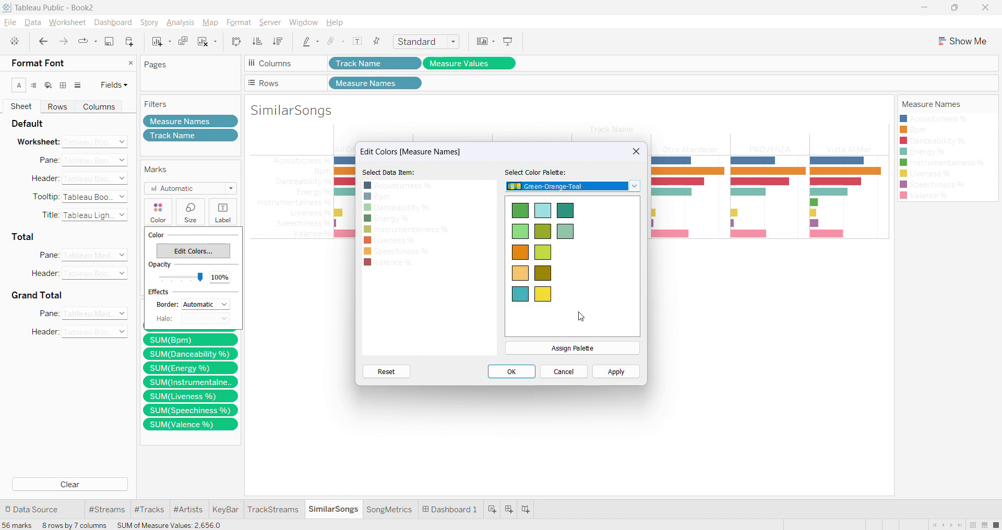
click(605, 355)
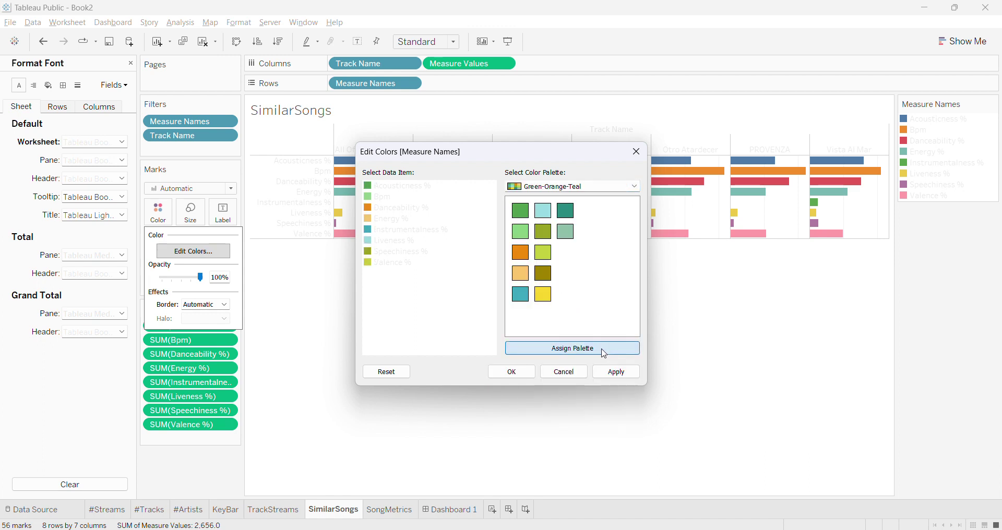
click(630, 376)
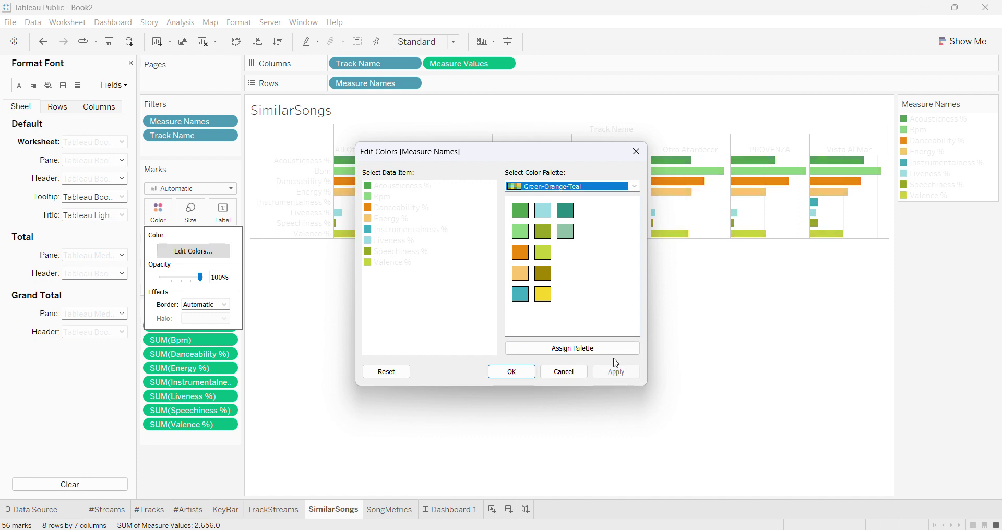
Assign the Nuriel Stone palette to all measures and confirm
click(538, 189)
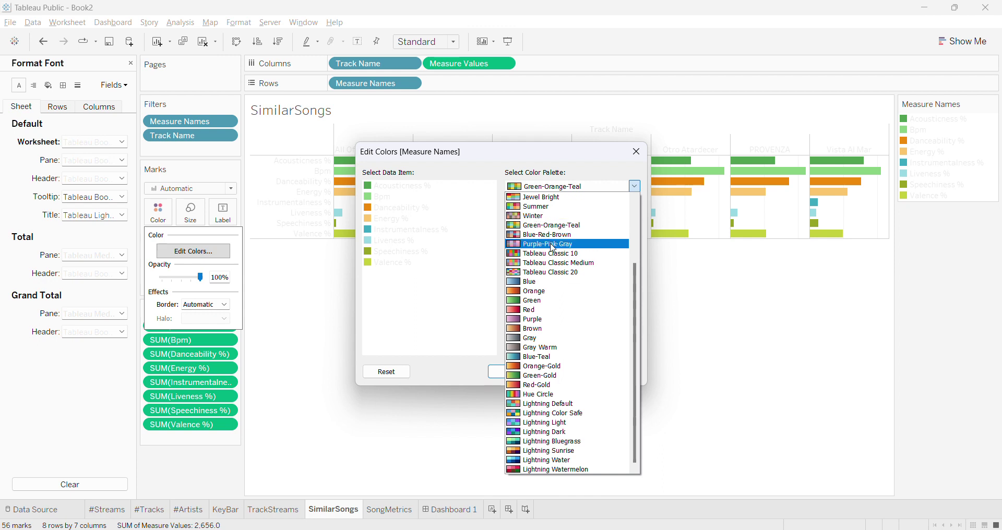
scroll(554, 249, up, 2)
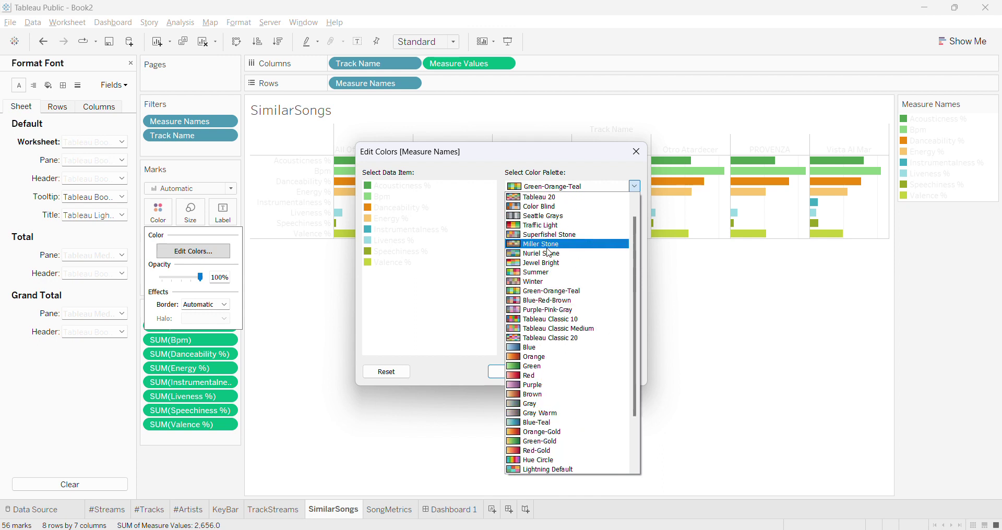
click(550, 257)
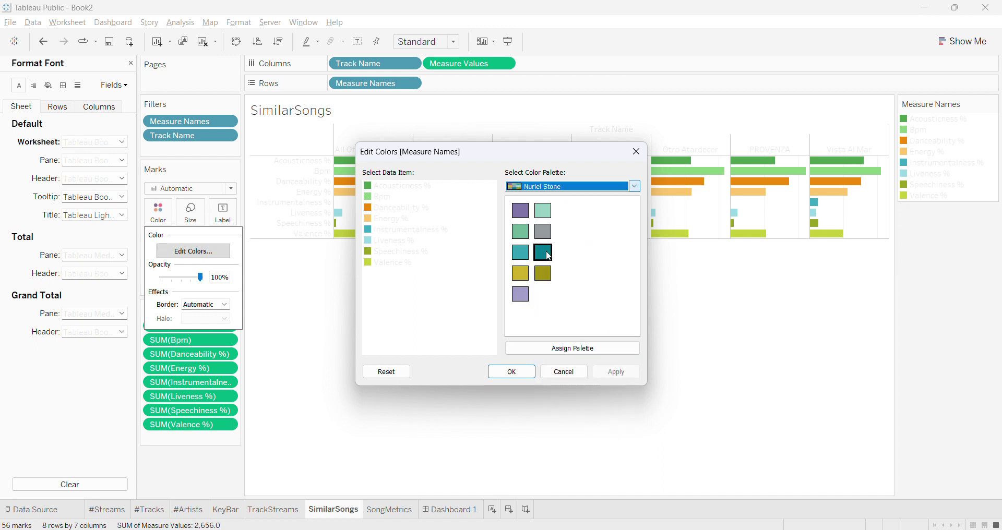
click(620, 355)
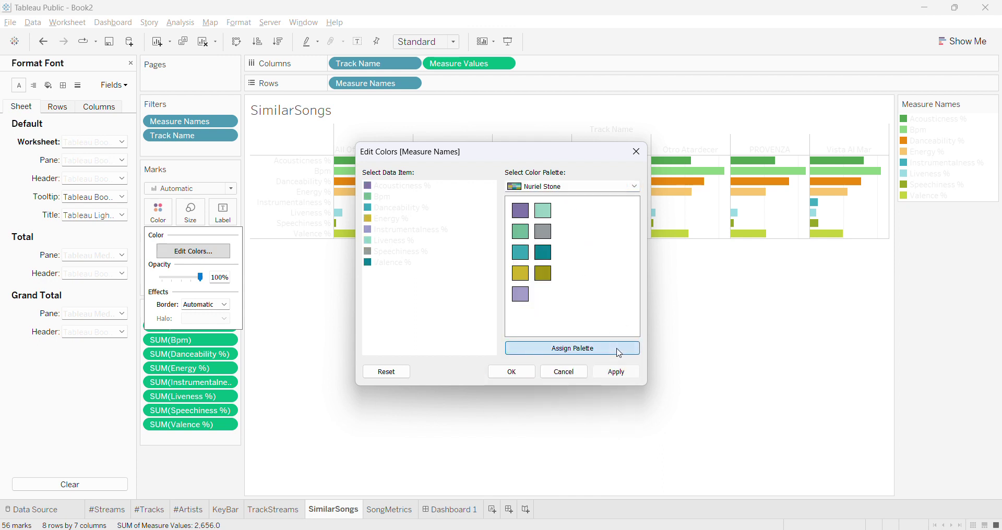
click(512, 373)
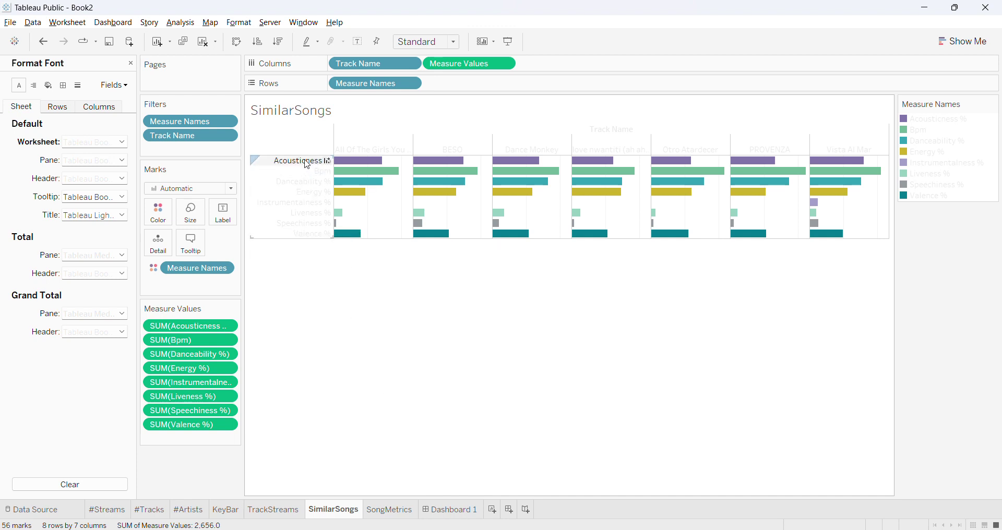
Switch to the SongMetrics sheet to view its Dance Monkey metric bars
mouse_move(366, 166)
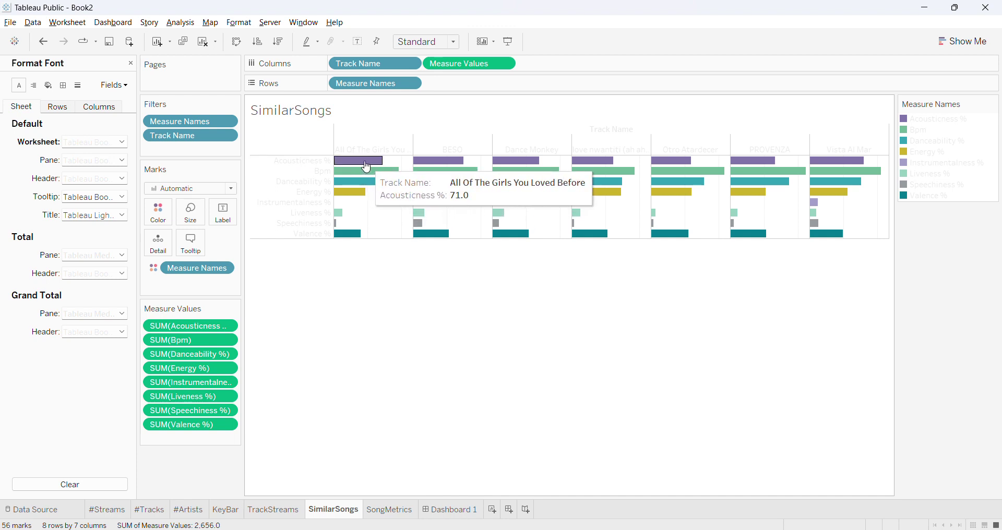
click(389, 510)
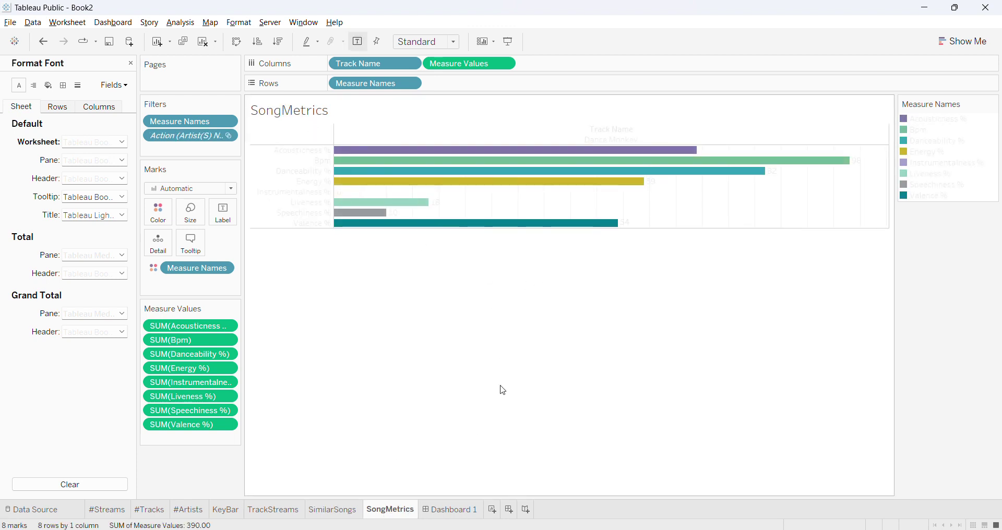
mouse_move(384, 179)
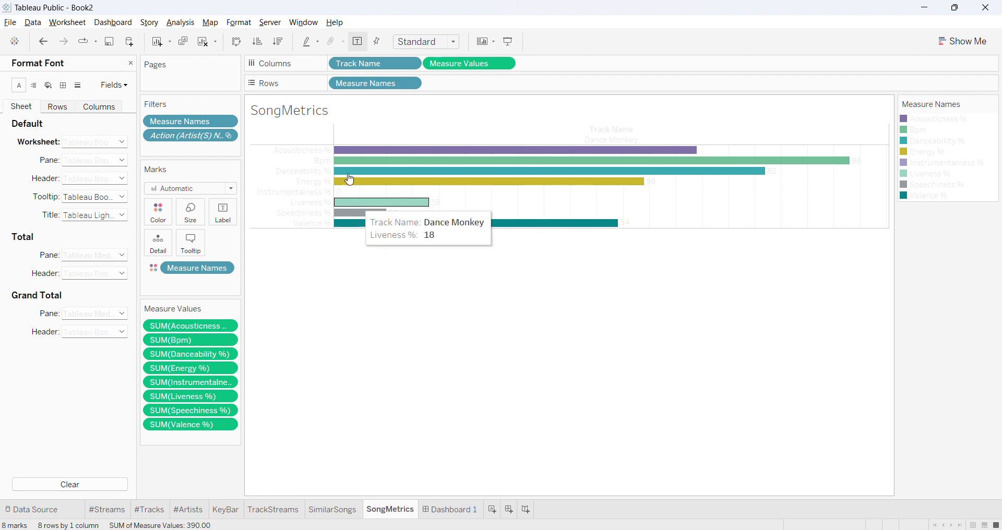
On Dashboard 1, set the SongMetrics column grid lines to None
click(449, 514)
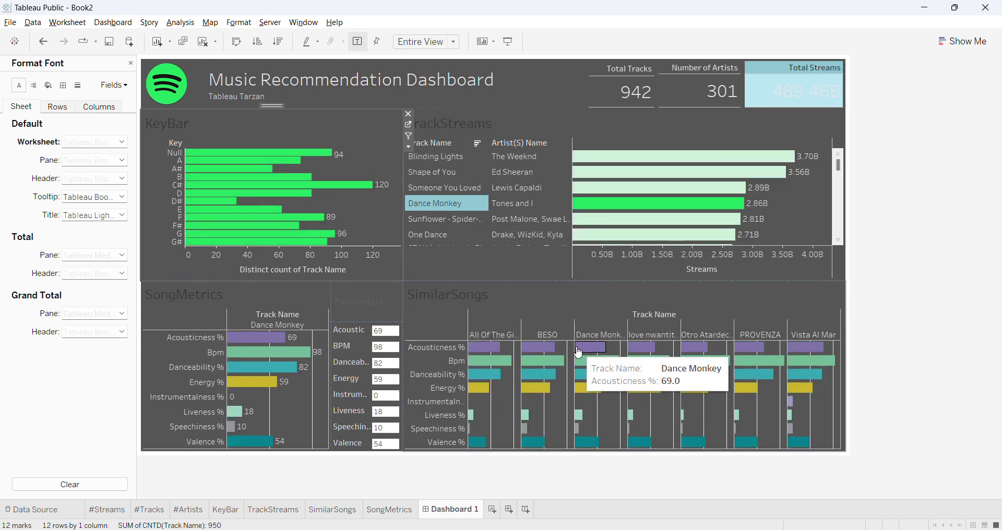
click(292, 421)
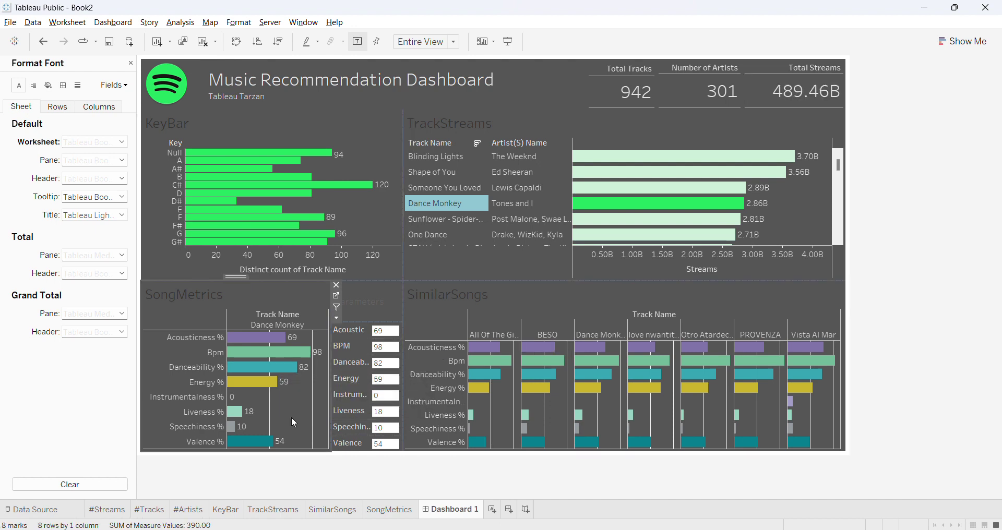
right_click(291, 421)
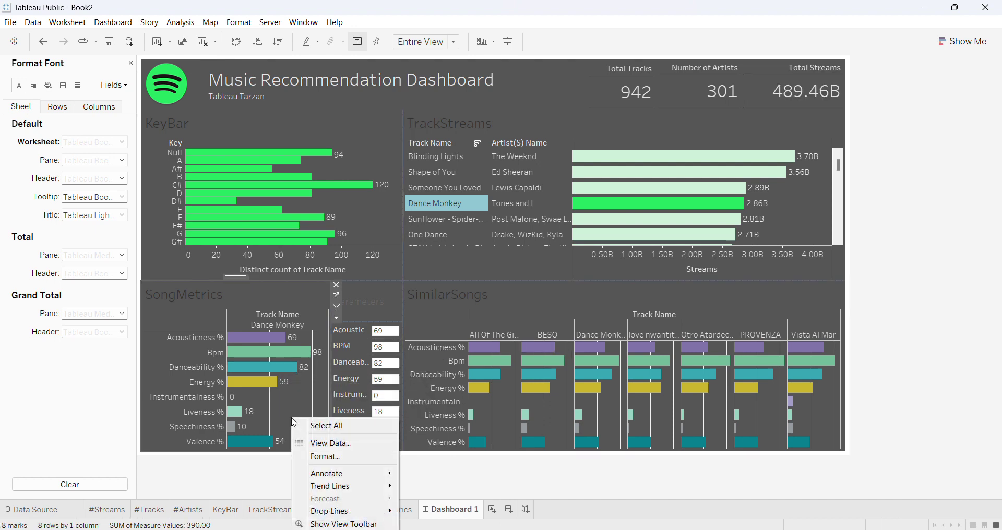
click(328, 458)
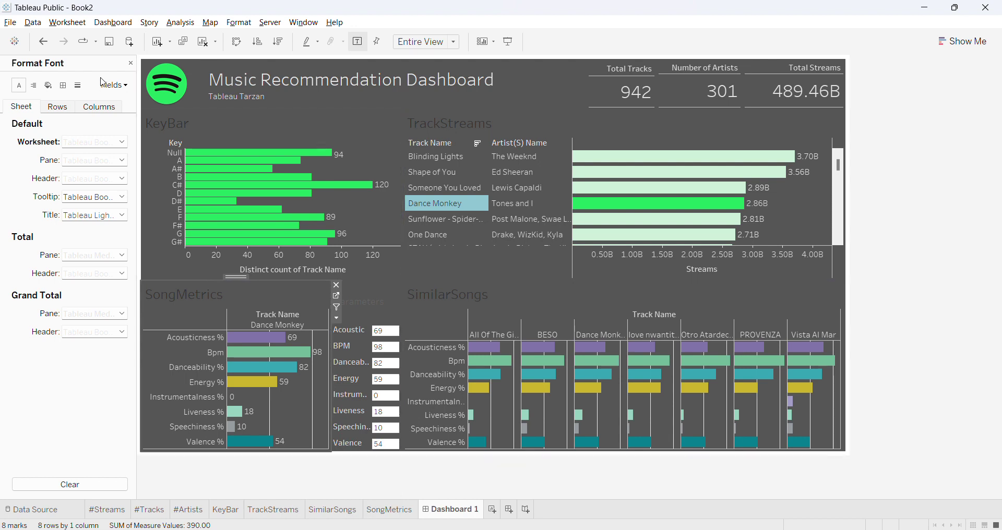
click(81, 86)
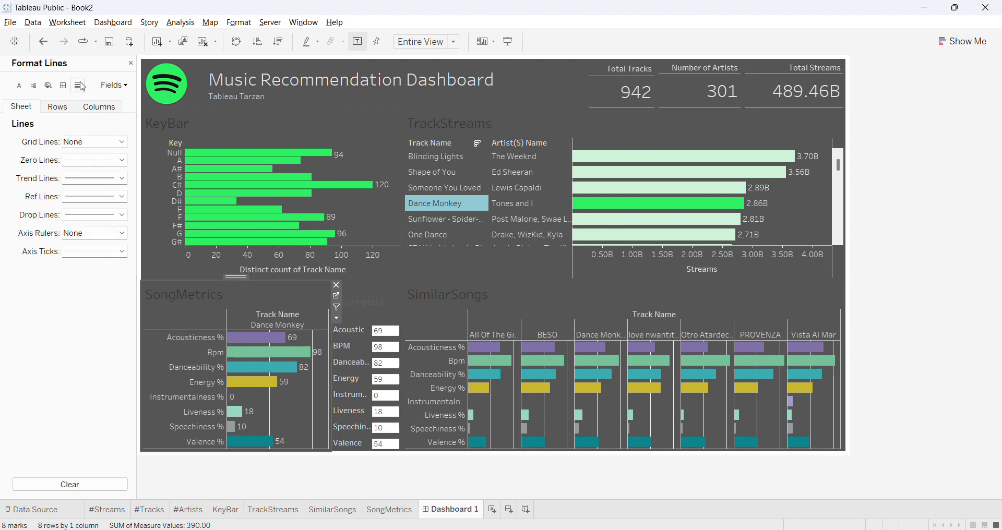
click(90, 111)
click(93, 142)
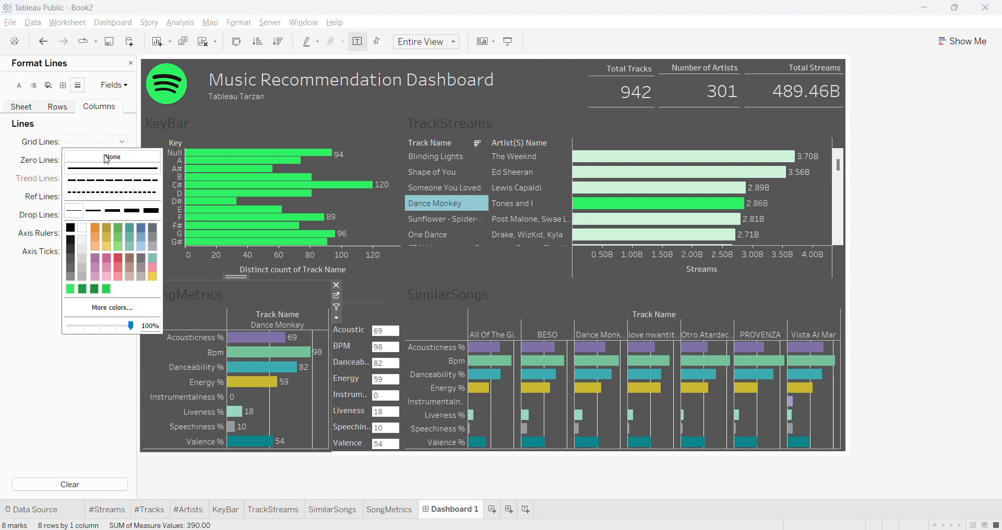
click(108, 158)
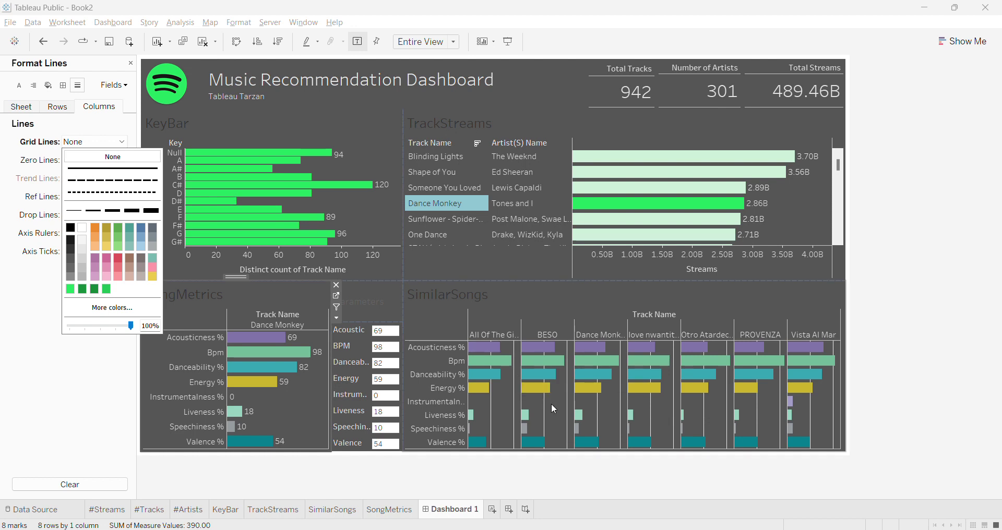
Set the SimilarSongs column grid lines to None as well
click(551, 403)
click(94, 142)
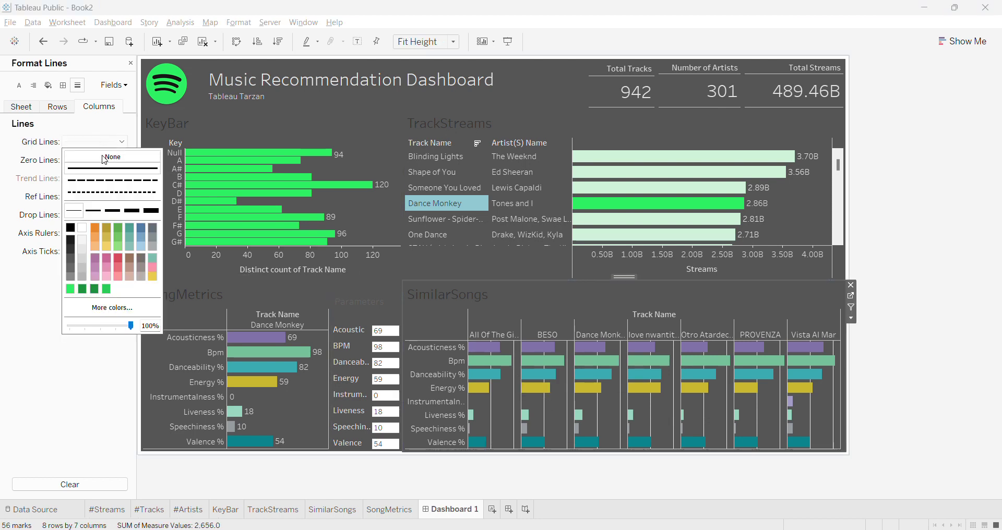
click(110, 157)
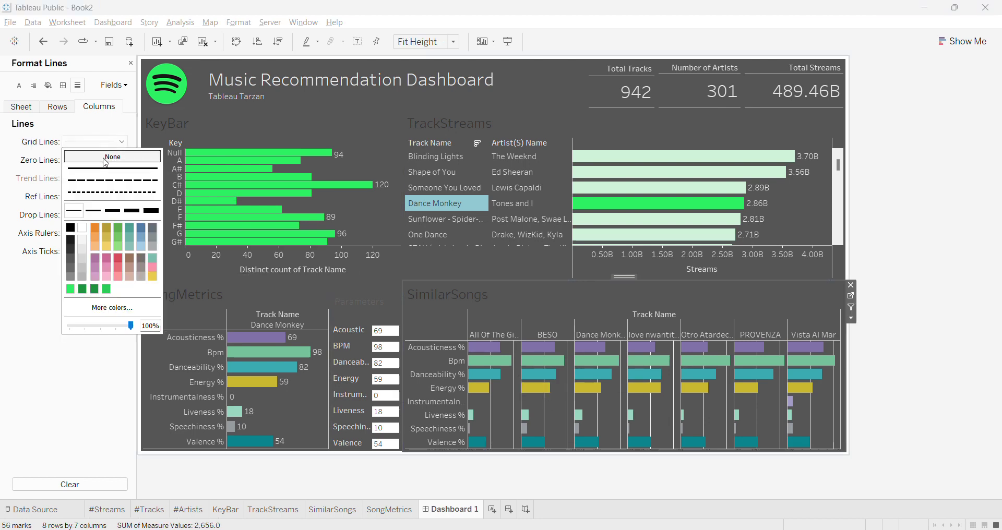
click(807, 222)
click(807, 221)
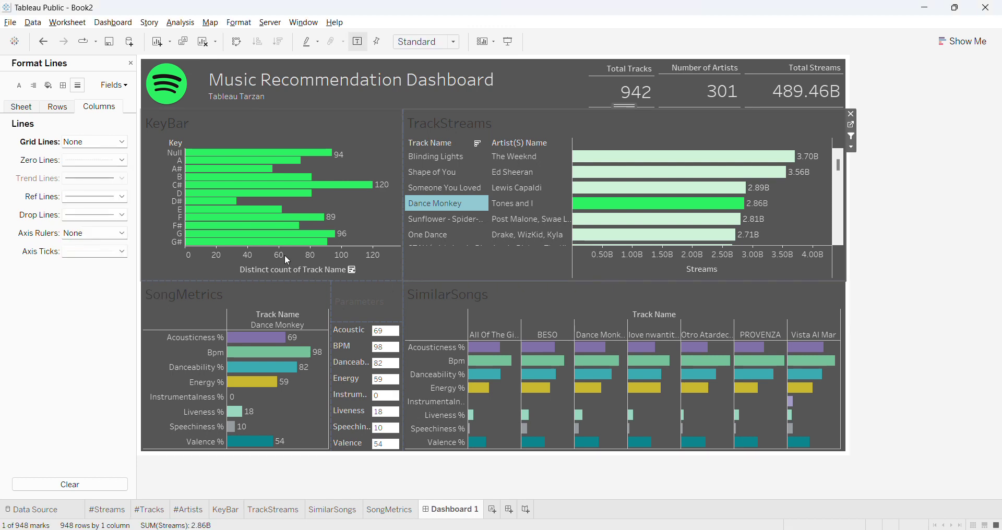
Retitle the KeyBar axis 'Number of Tracks' in Edit Axis and review its tick marks
right_click(280, 268)
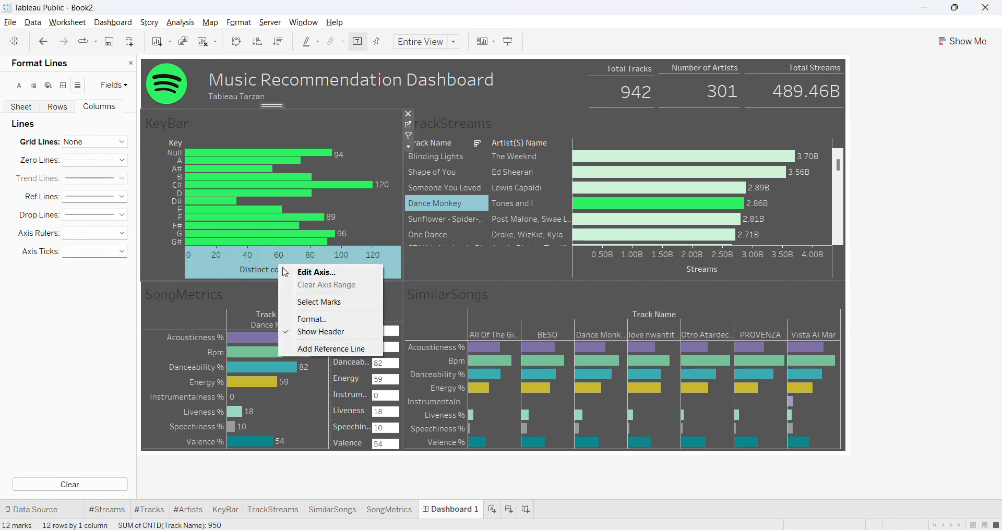
click(323, 333)
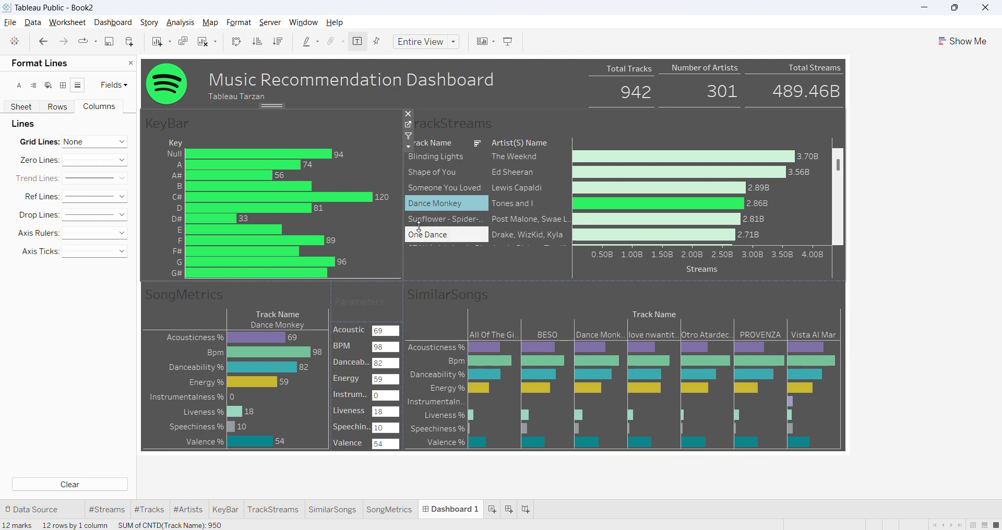
key(ctrl+z)
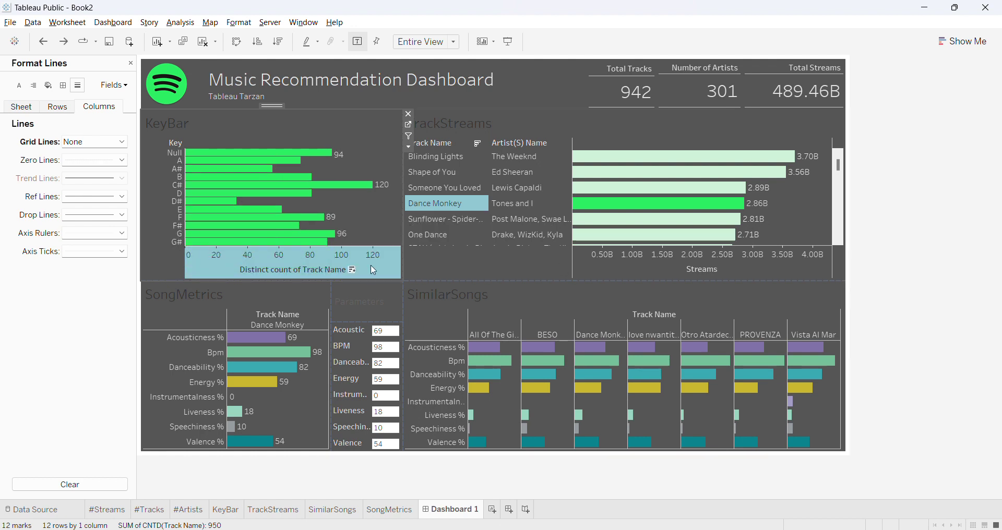
mouse_move(276, 274)
double_click(268, 275)
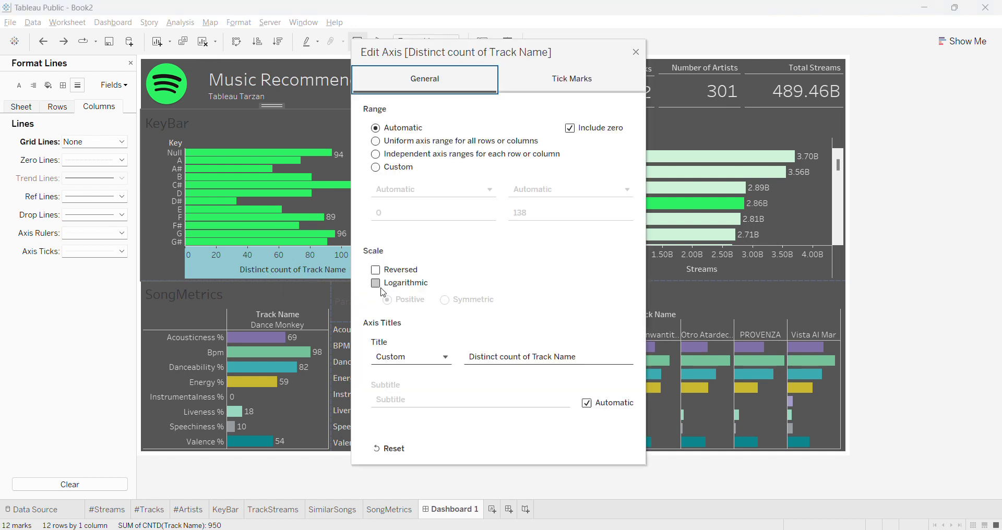
click(514, 358)
key(ctrl+a)
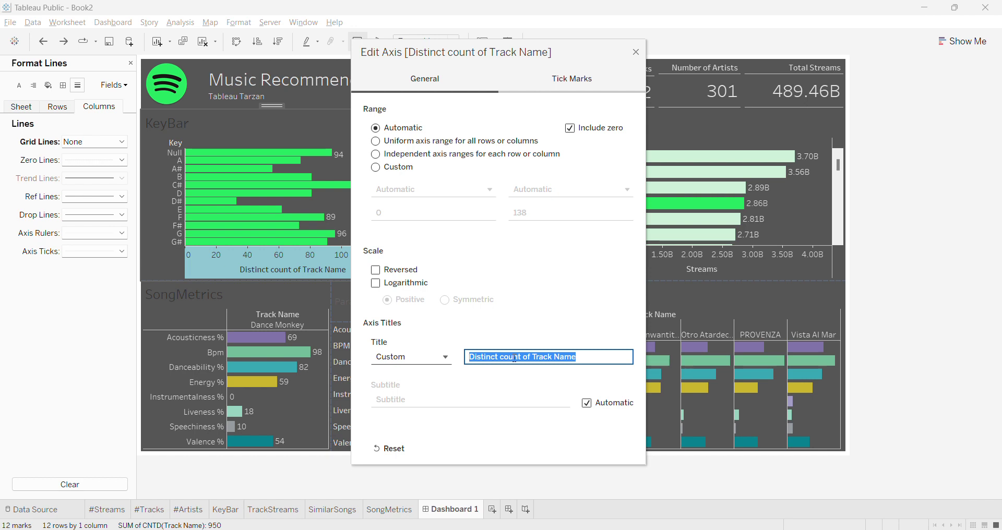
text(Number of Tracks)
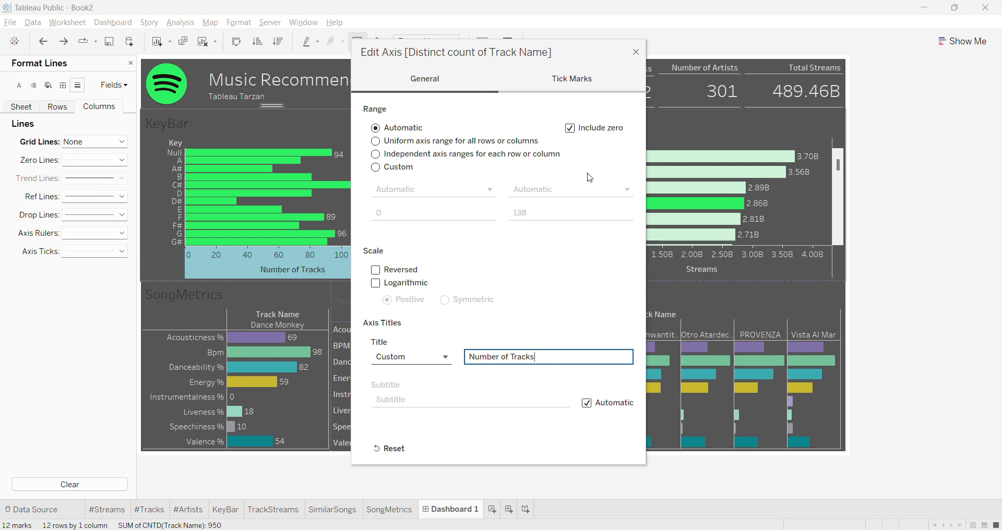
click(584, 84)
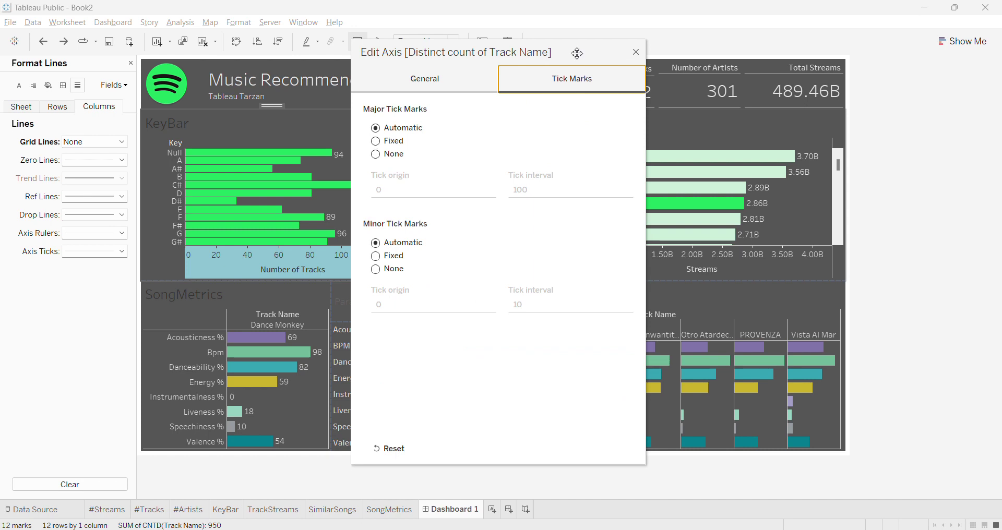
click(636, 53)
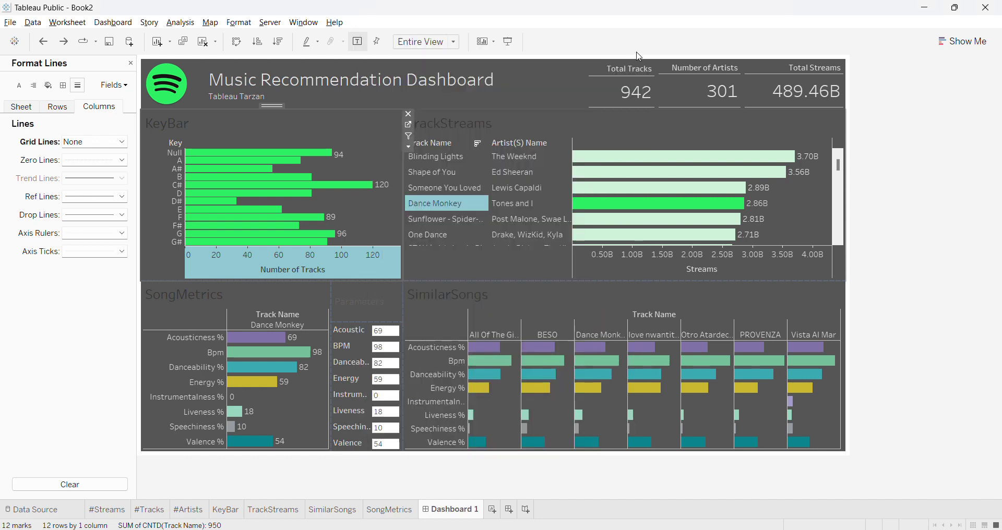
Change the Number of Tracks axis major tick mark option, then close Edit Axis
double_click(305, 265)
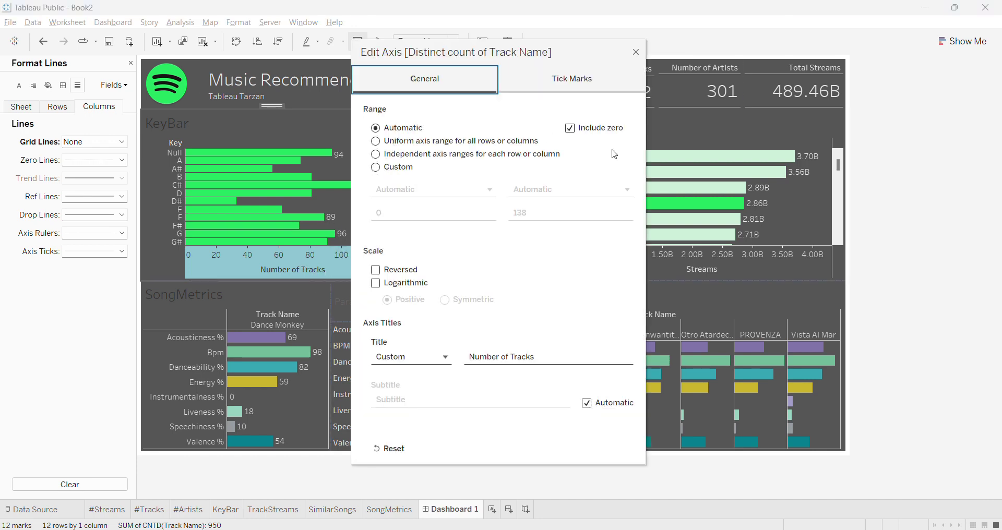
click(569, 79)
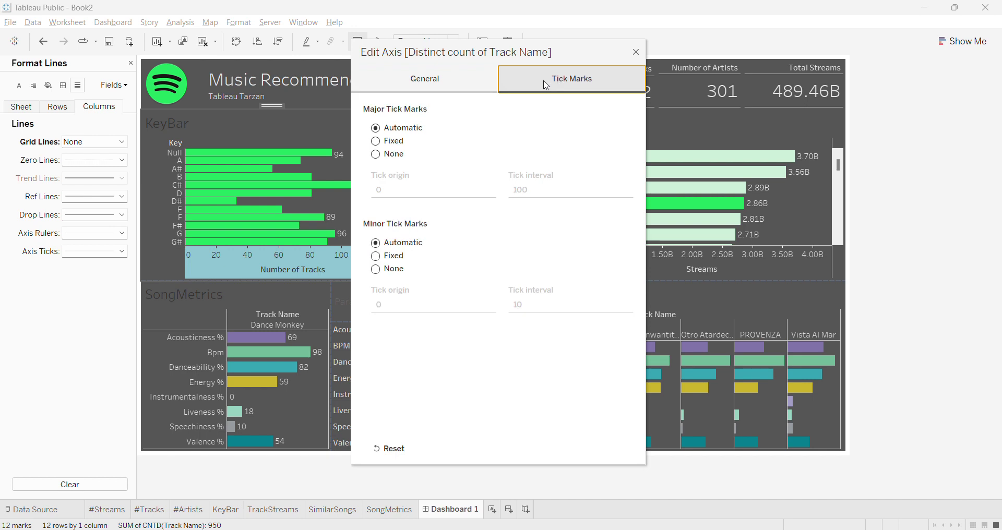
click(375, 155)
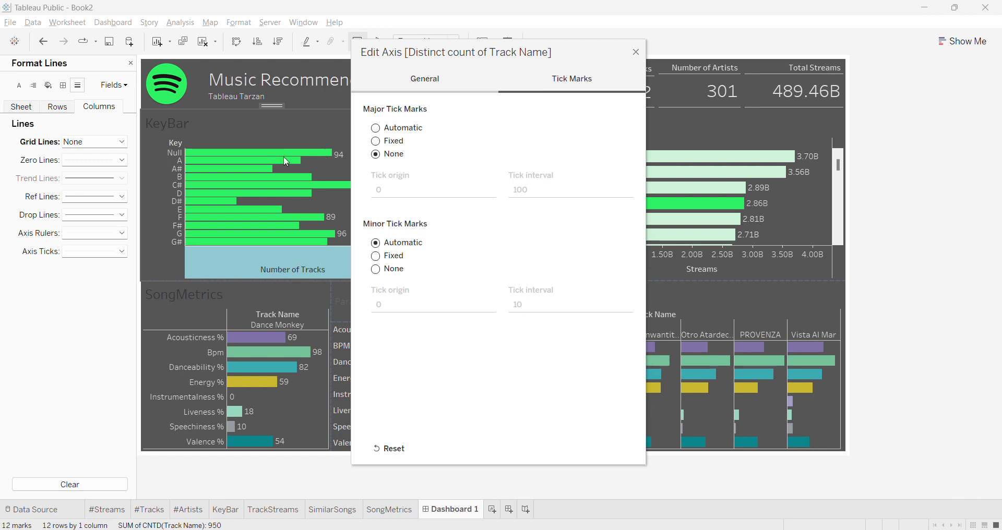
click(376, 129)
click(636, 53)
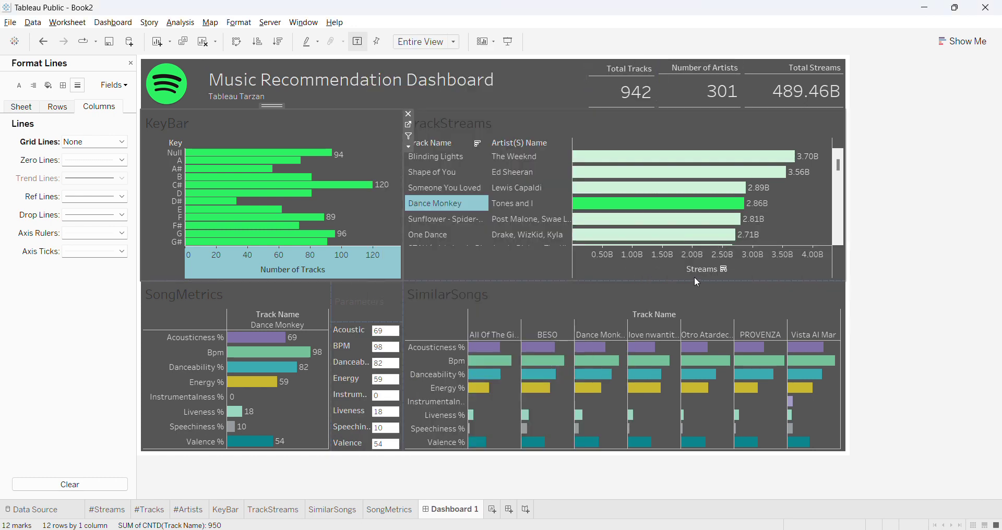
Format the SUM(Streams) axis as custom Billions with 0 decimal places, reading 0B–4B
right_click(769, 260)
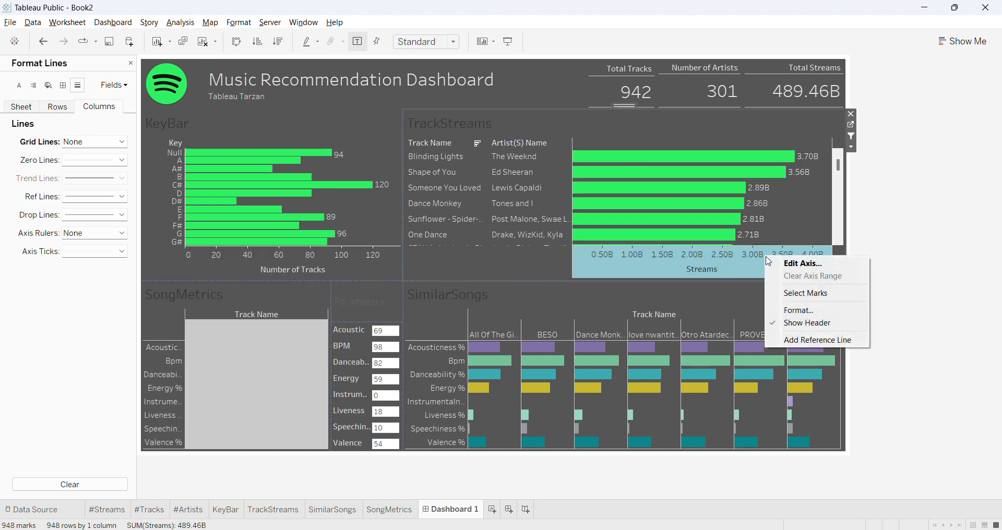
click(811, 313)
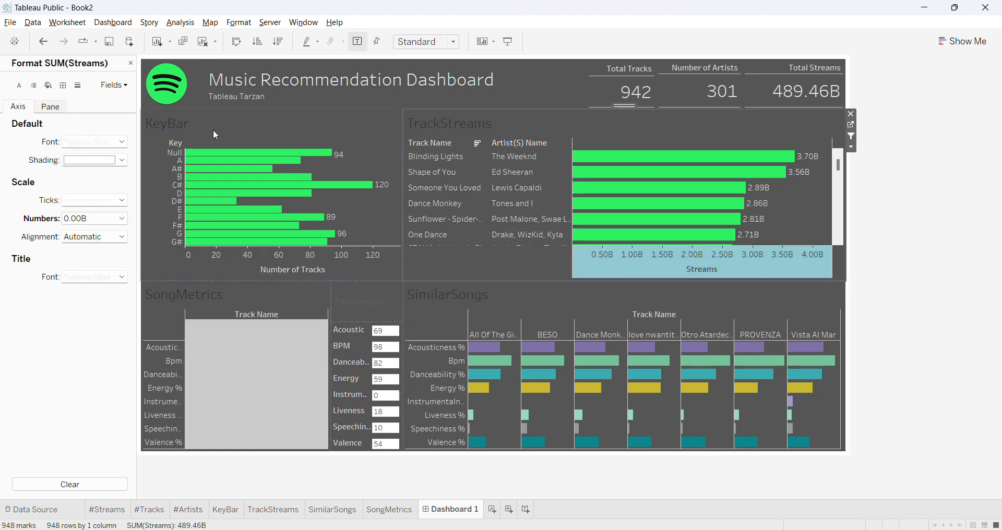
click(109, 88)
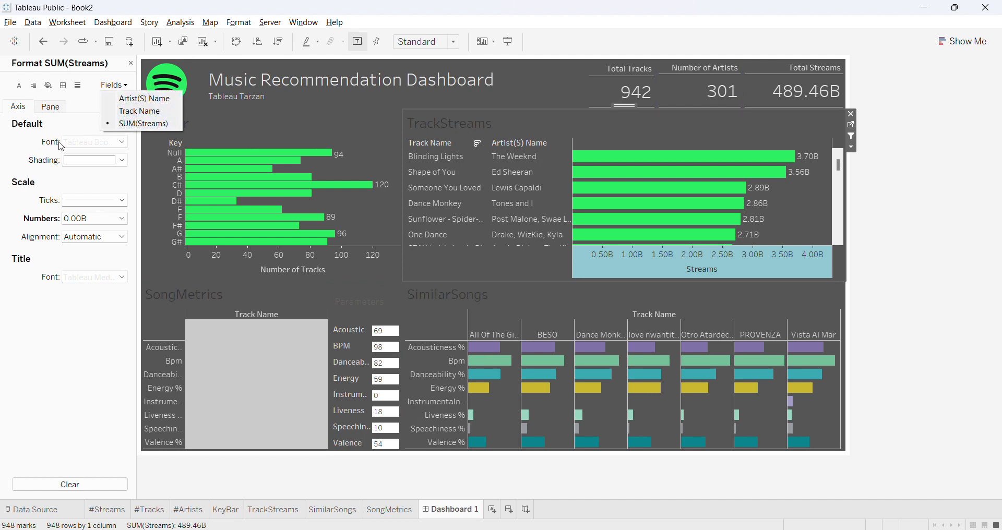
click(77, 220)
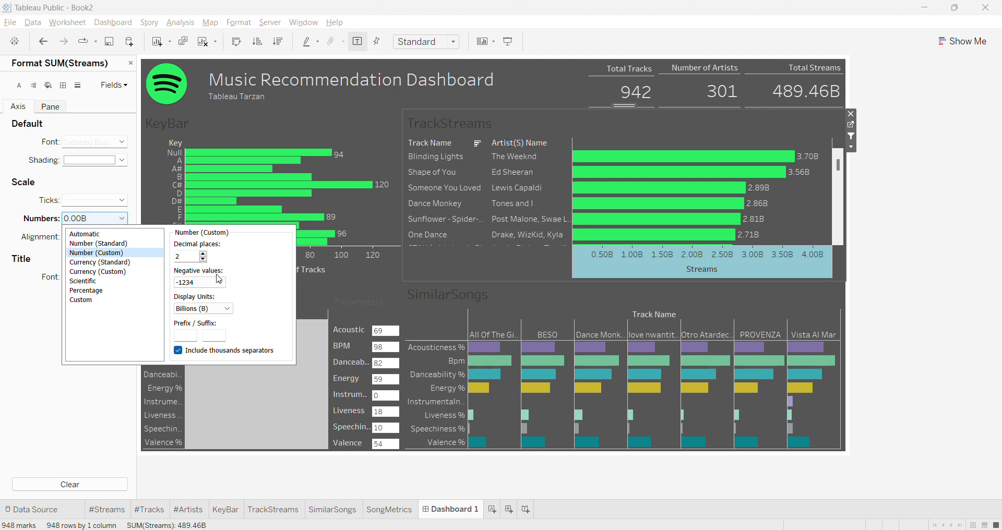
click(205, 260)
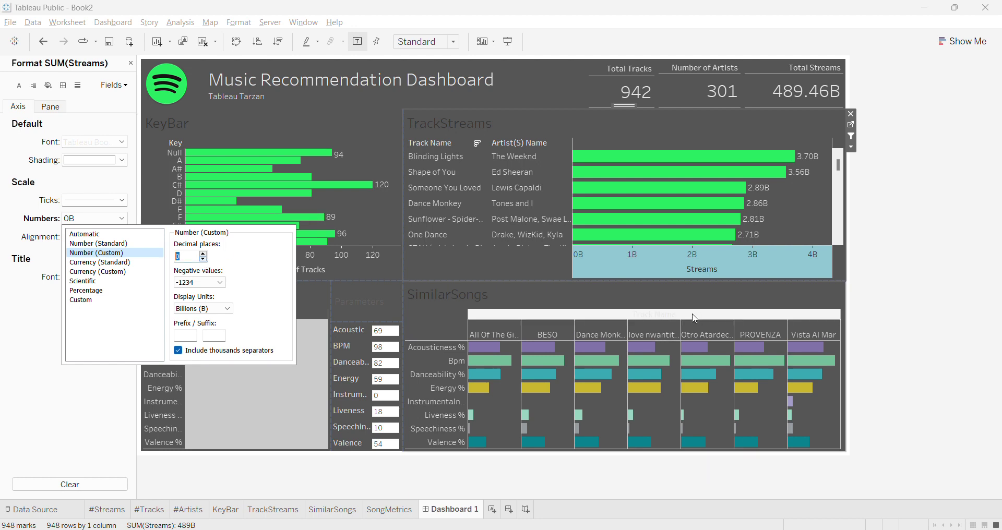
click(913, 246)
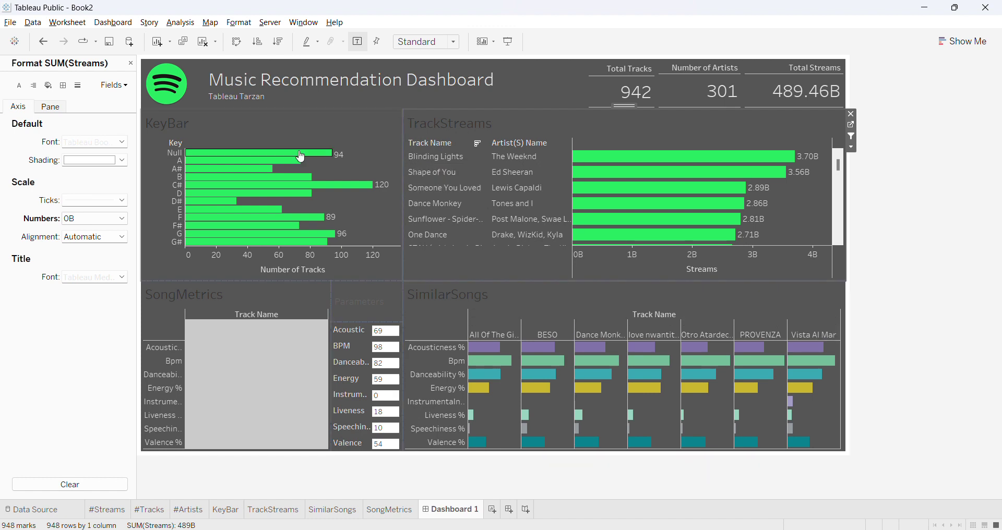
Select the Someone You Loved track and retitle KeyBar 'Tracks by Major Key'
click(443, 189)
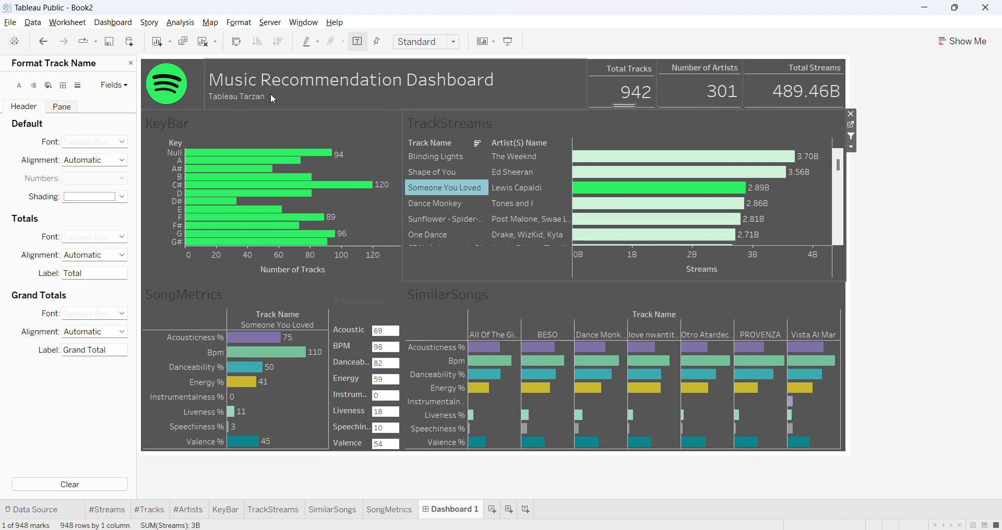
click(184, 131)
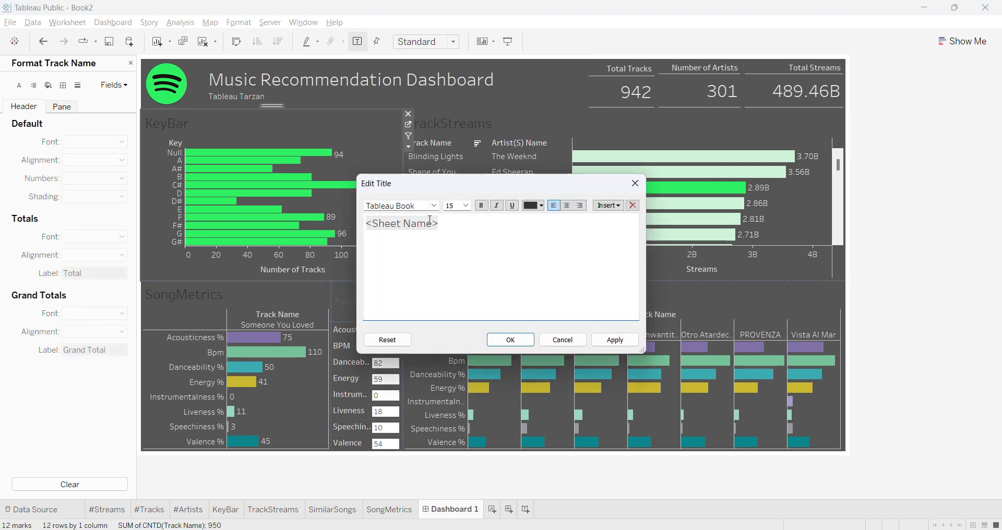
key(BackSpace)
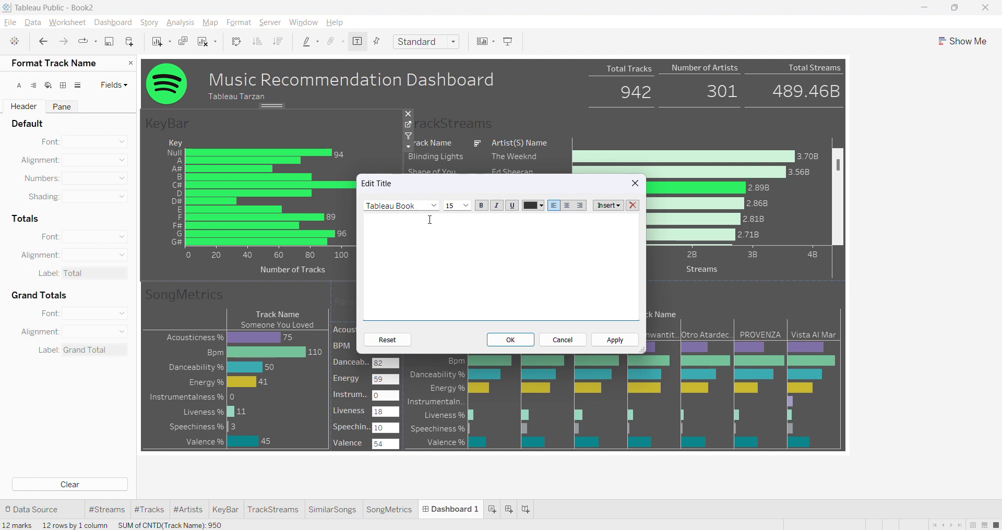
text(Tracks by Major Key)
Style the KeyBar title light grey, size 10, Tableau Semibold, and confirm it
key(ctrl+a)
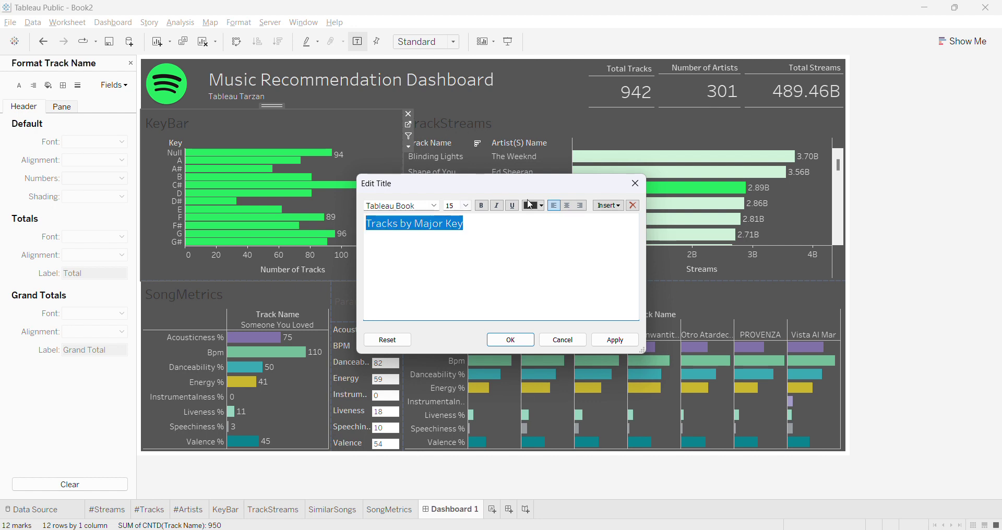
click(542, 206)
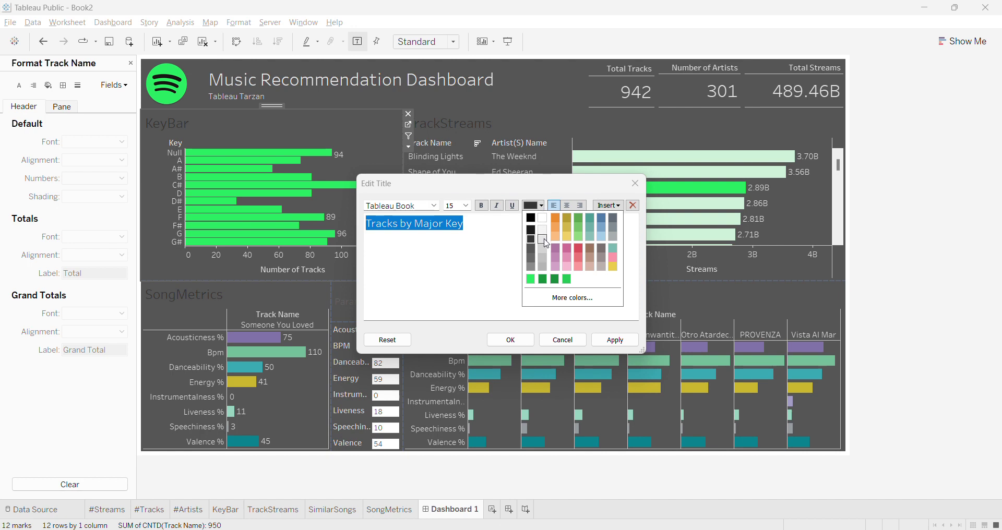
click(545, 241)
click(466, 205)
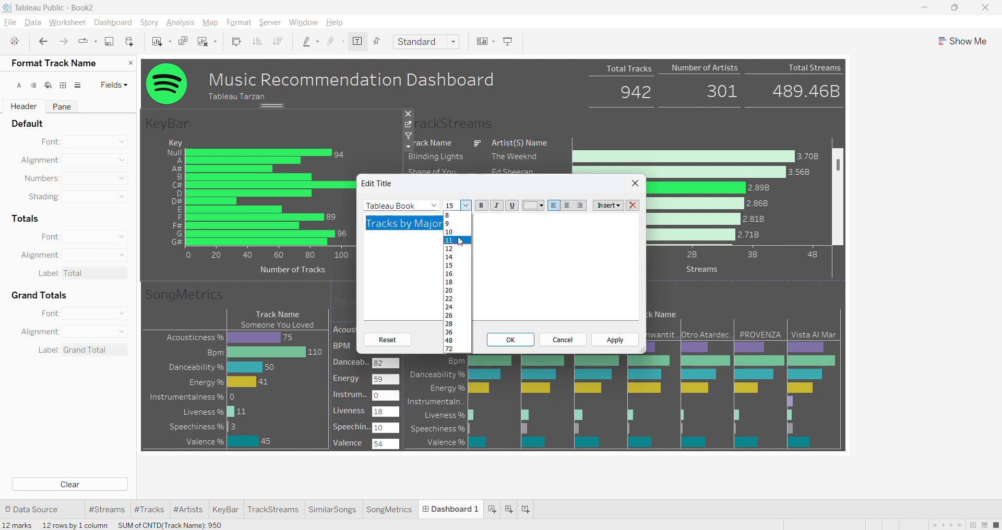
click(459, 232)
click(614, 342)
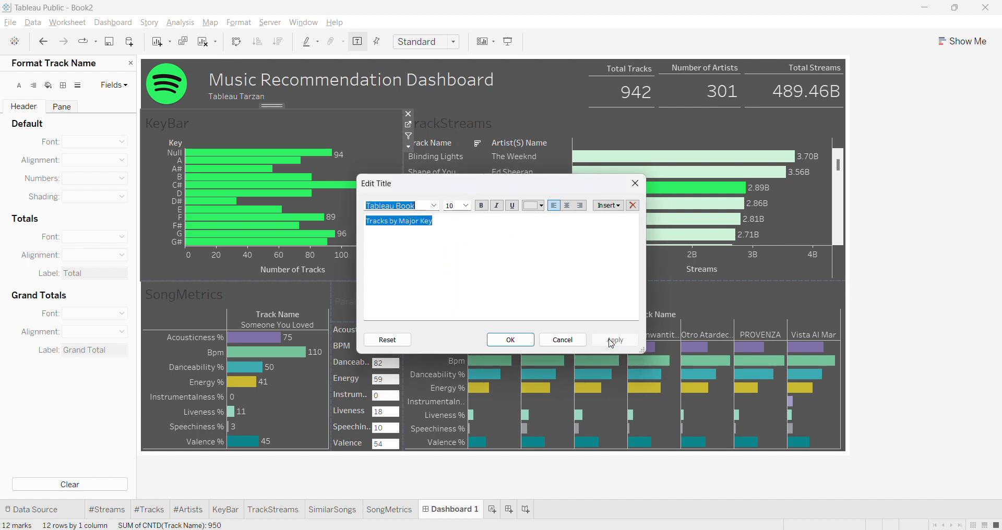
click(434, 207)
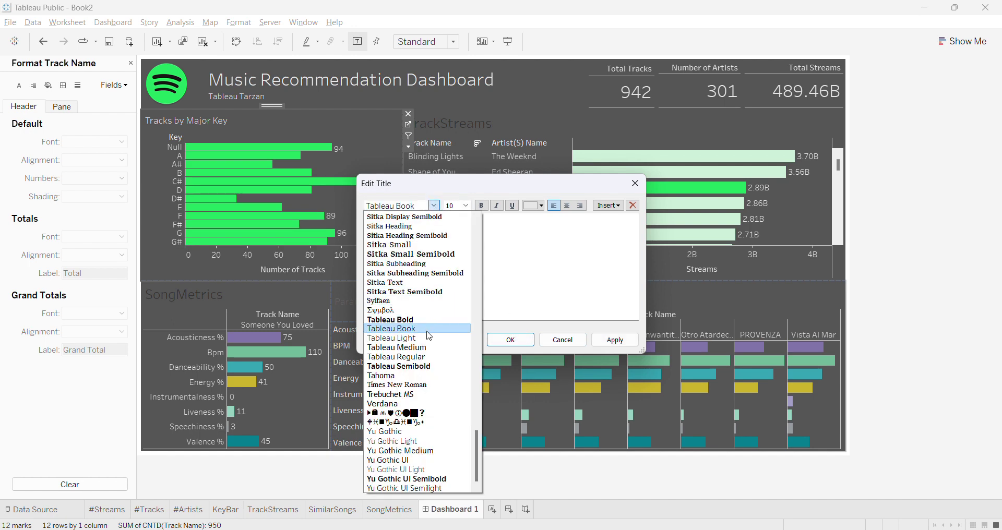
click(417, 367)
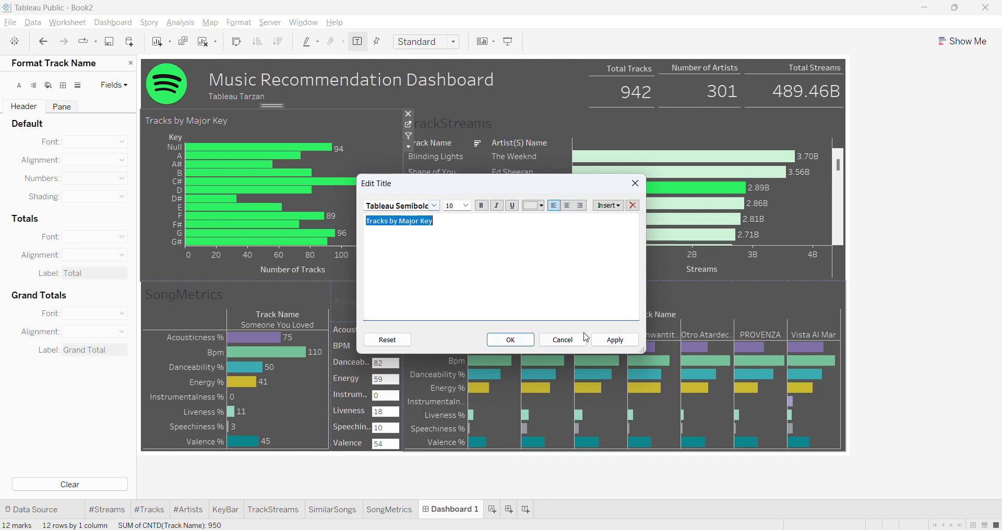
click(616, 340)
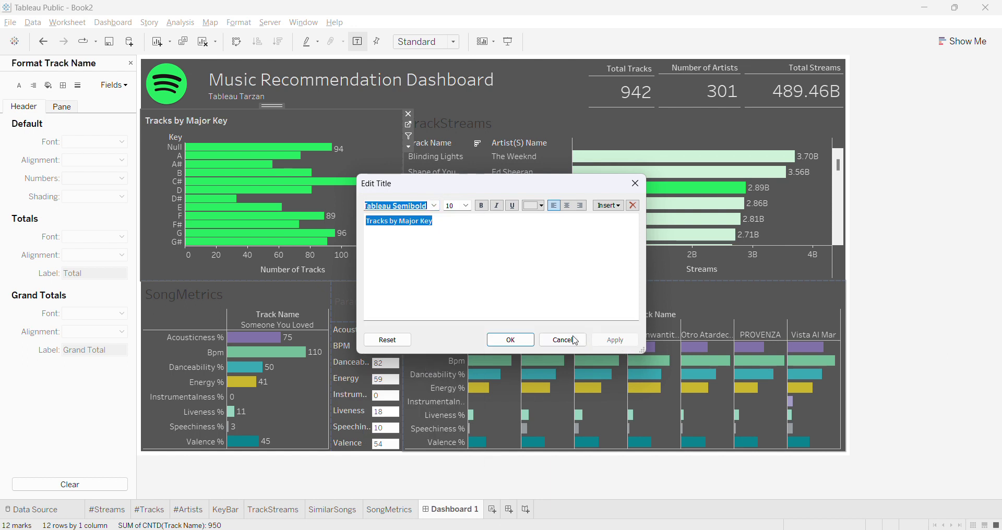
click(511, 340)
double_click(459, 120)
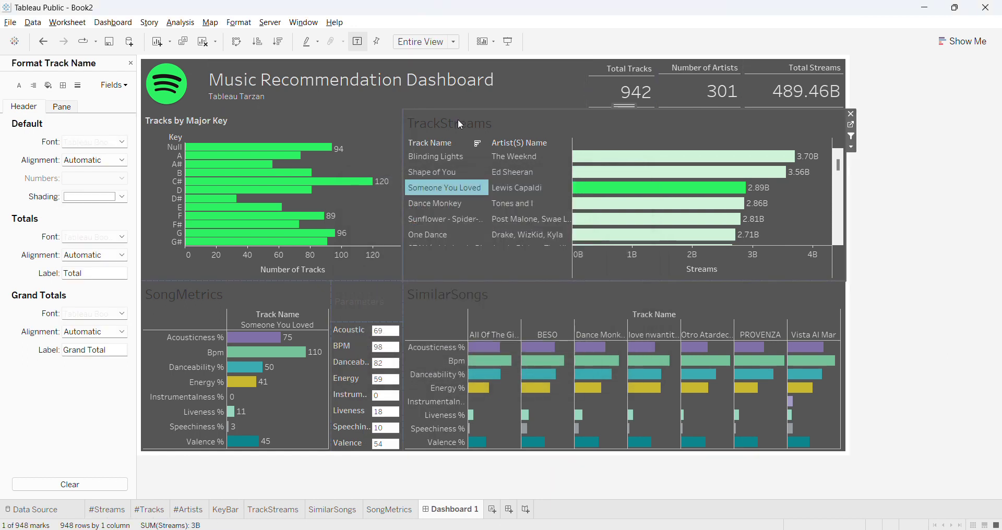
Replace the TrackStreams title with 'Select Track to get its Key Parameters'
key(ctrl+a)
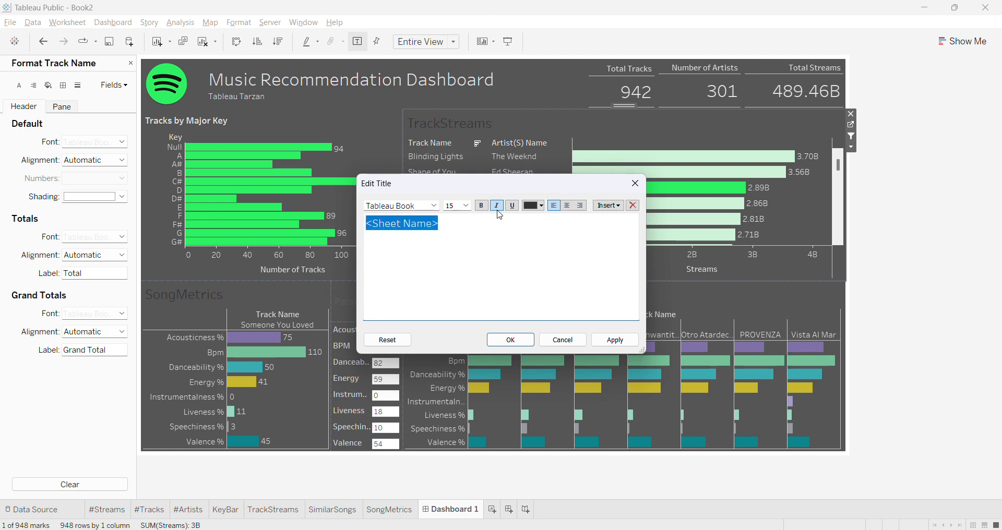
key(BackSpace)
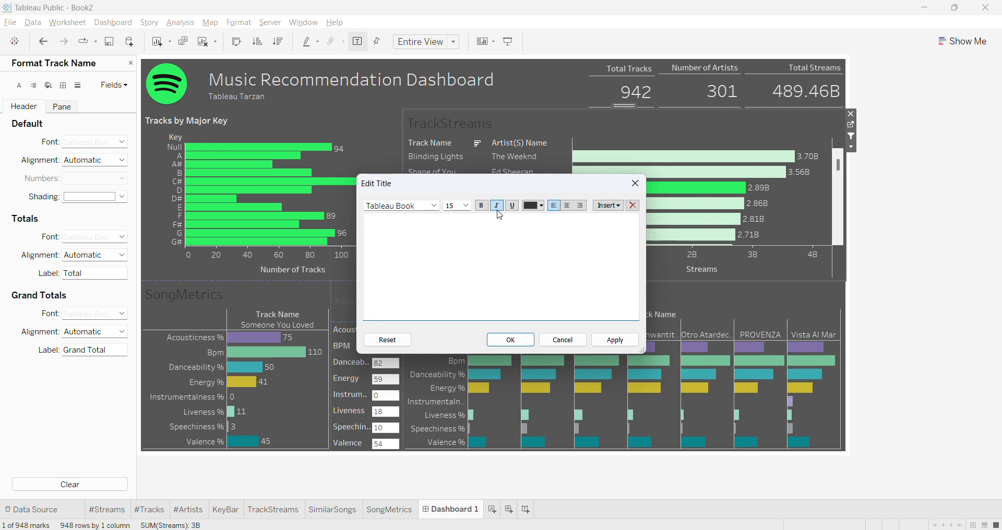
text(Select)
text(Track to find )
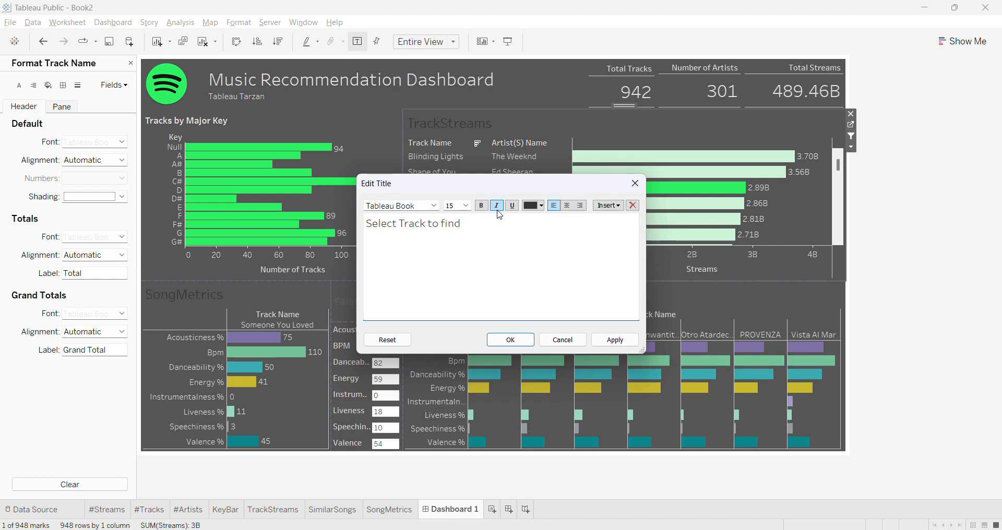
text(Similar Songs be)
drag(546, 224, 442, 227)
key(BackSpace)
text(get )
text(the )
text(Tra)
key(ctrl+shift+Left)
key(ctrl+shift+Left)
text(its Key Paramete)
Style the TrackStreams title size 10, light colour, Tableau Semibold, and confirm it
key(ctrl+a)
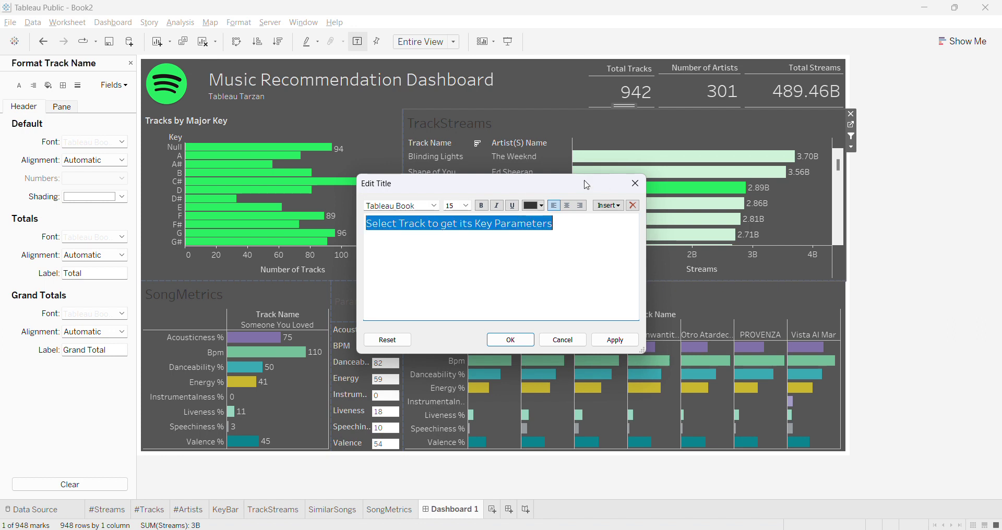
click(467, 205)
click(459, 233)
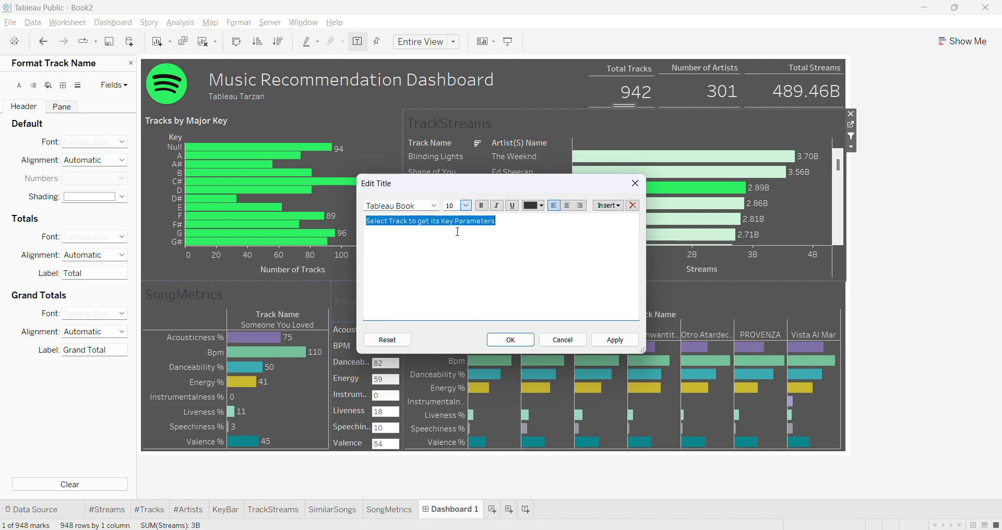
click(541, 205)
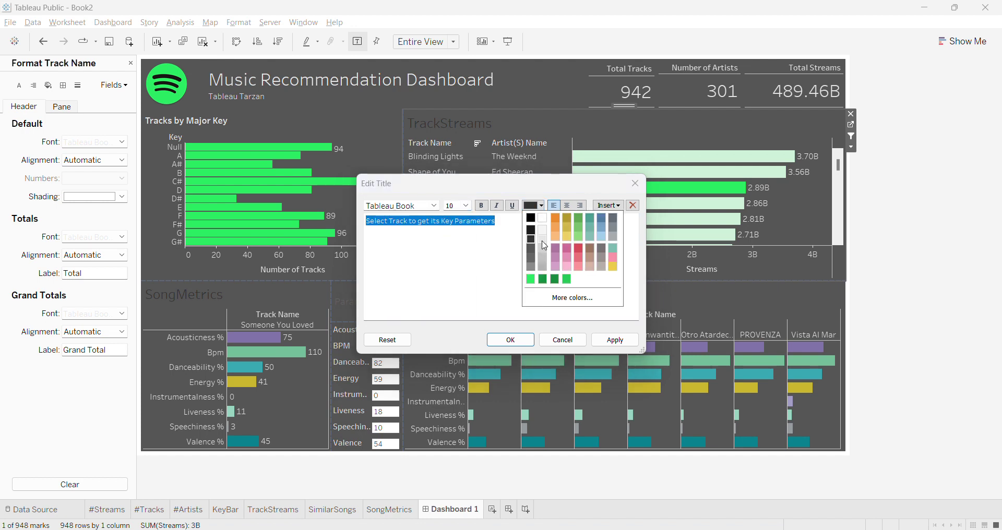
click(543, 234)
click(436, 207)
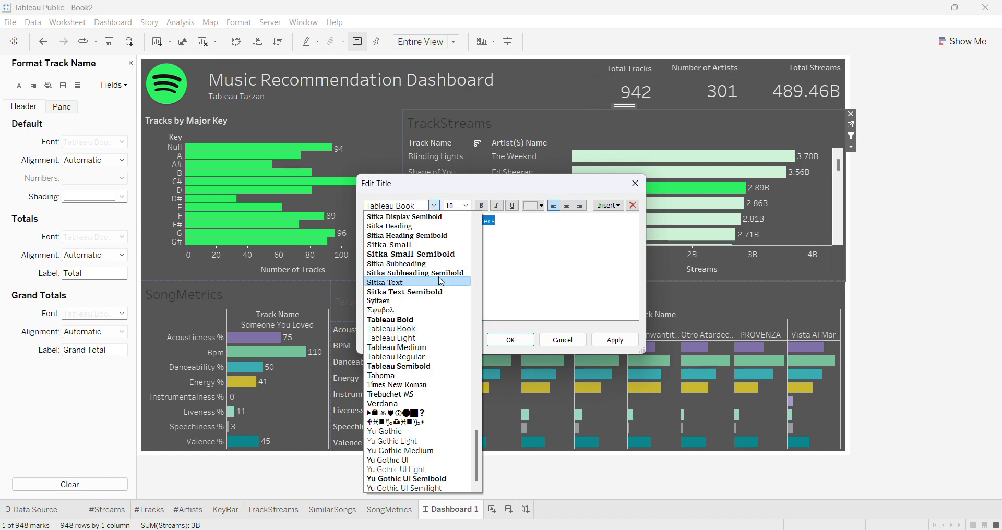
click(422, 375)
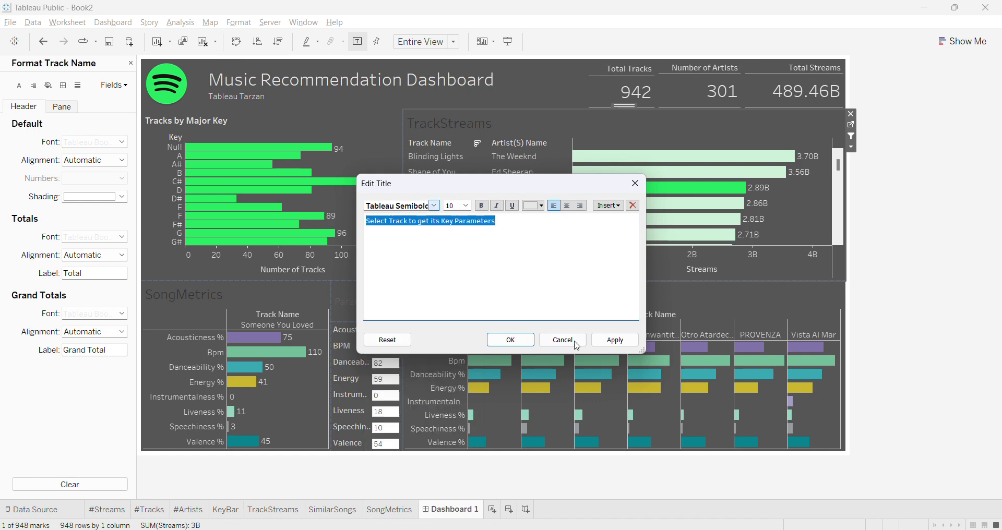
click(518, 347)
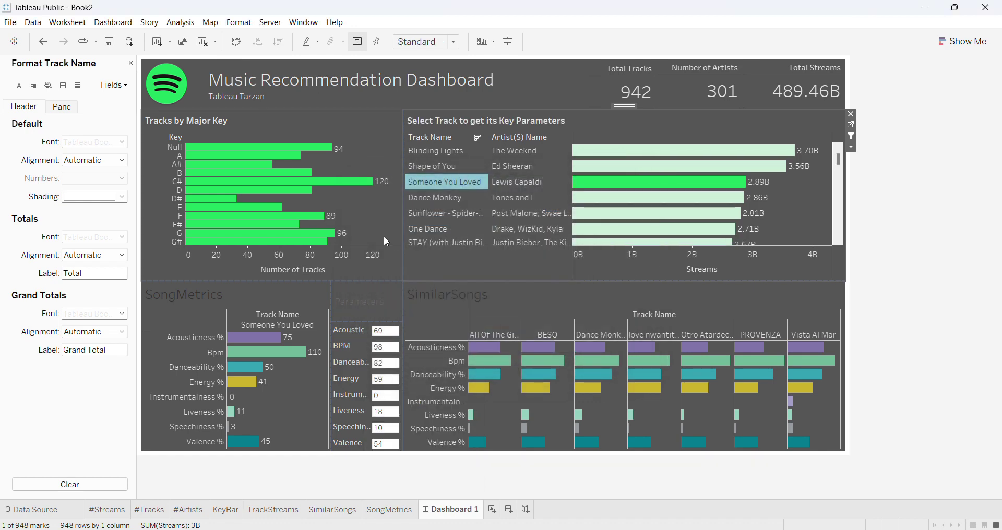
double_click(165, 290)
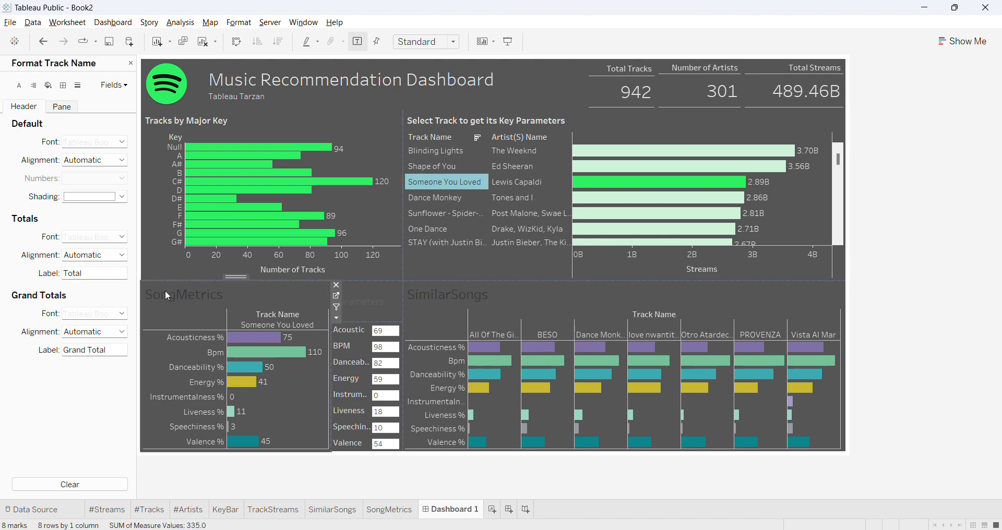
key(ctrl+a)
Title SongMetrics 'Key Parameters of Track - ' followed by the inserted Track Name field
key(Delete)
text(K)
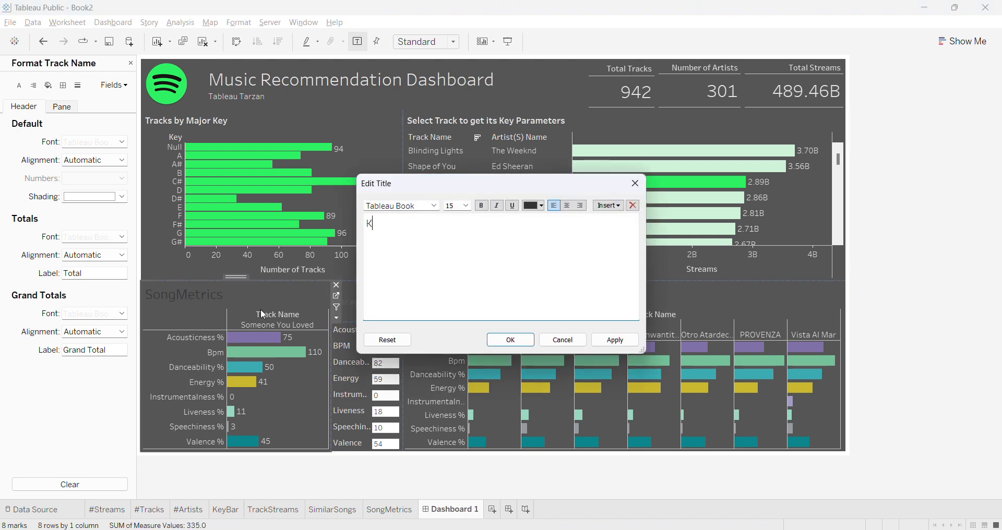
text(ey Parameters of Track -)
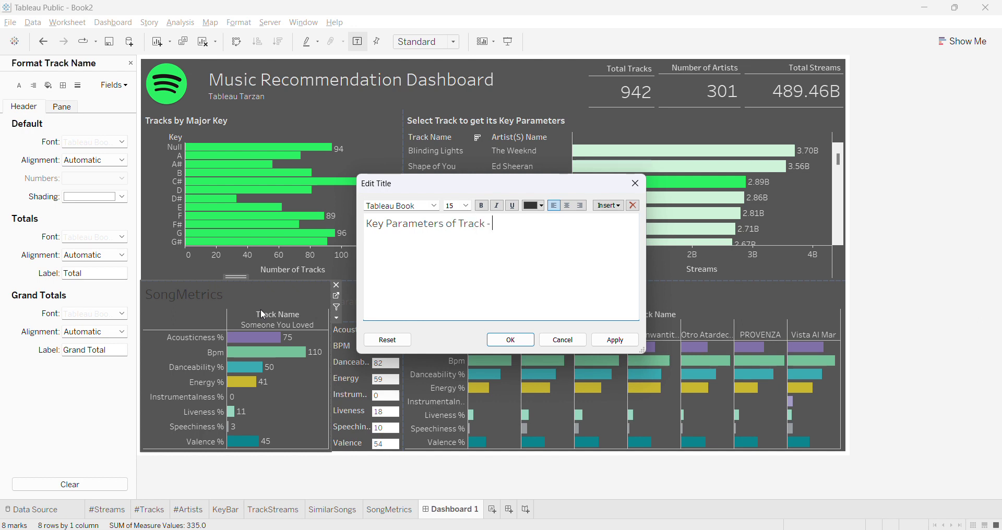
click(608, 205)
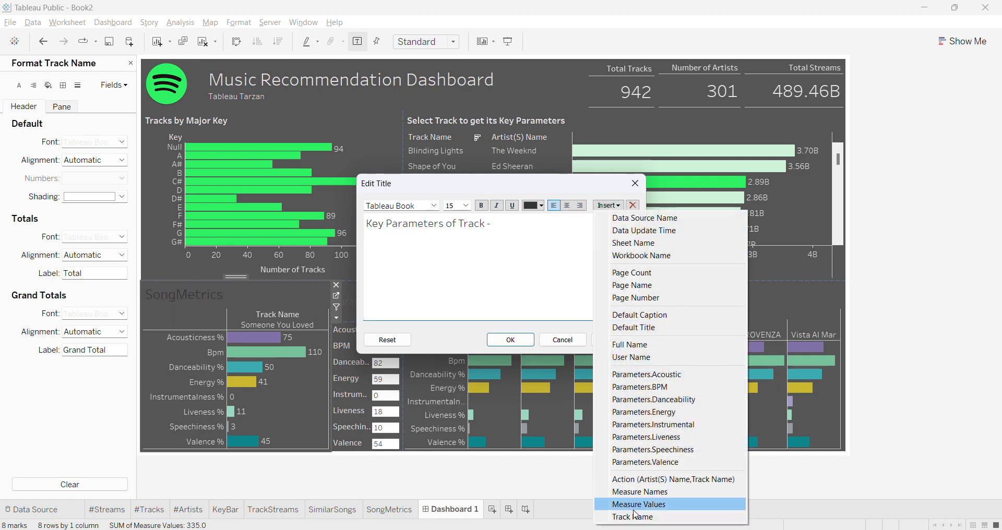
click(631, 518)
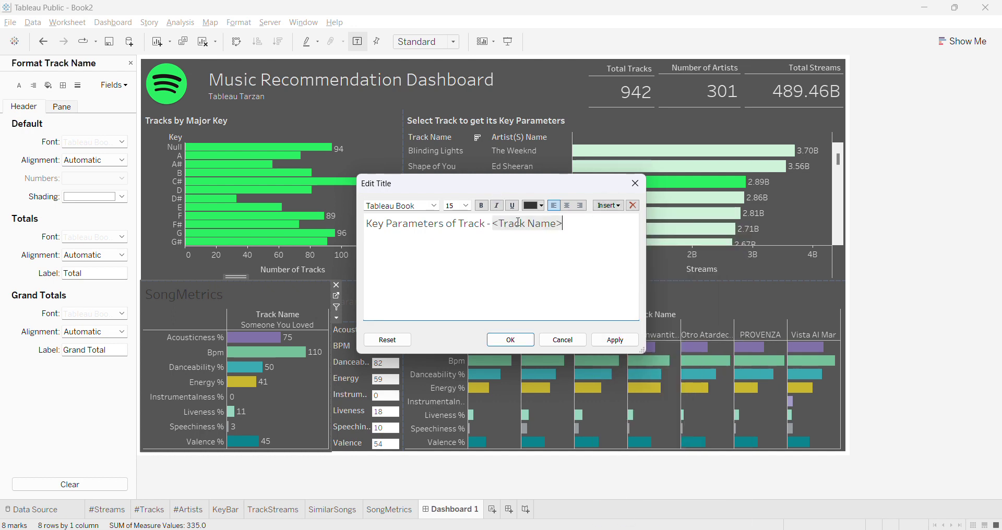
Make the SongMetrics title light grey with the Track Name field in green
key(ctrl+a)
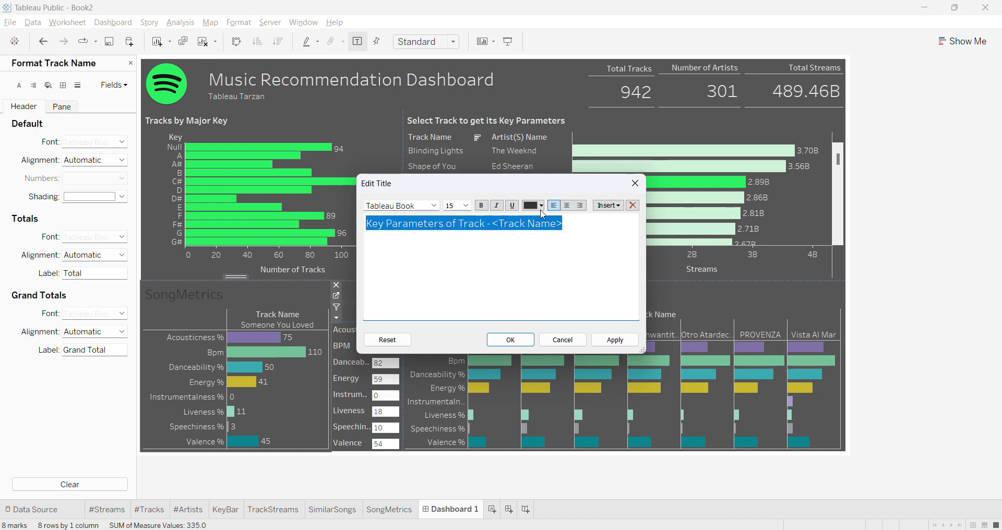
click(543, 208)
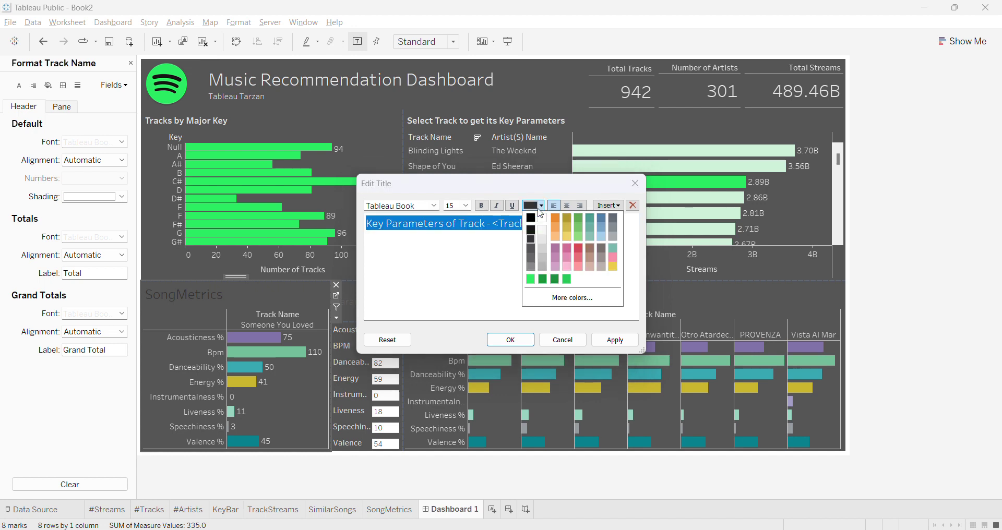
click(544, 238)
double_click(563, 237)
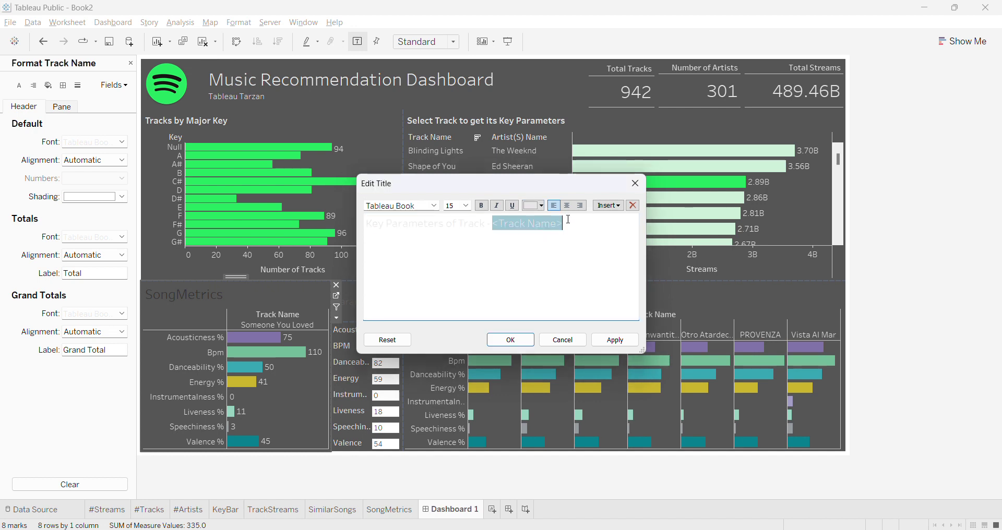
drag(564, 223, 495, 223)
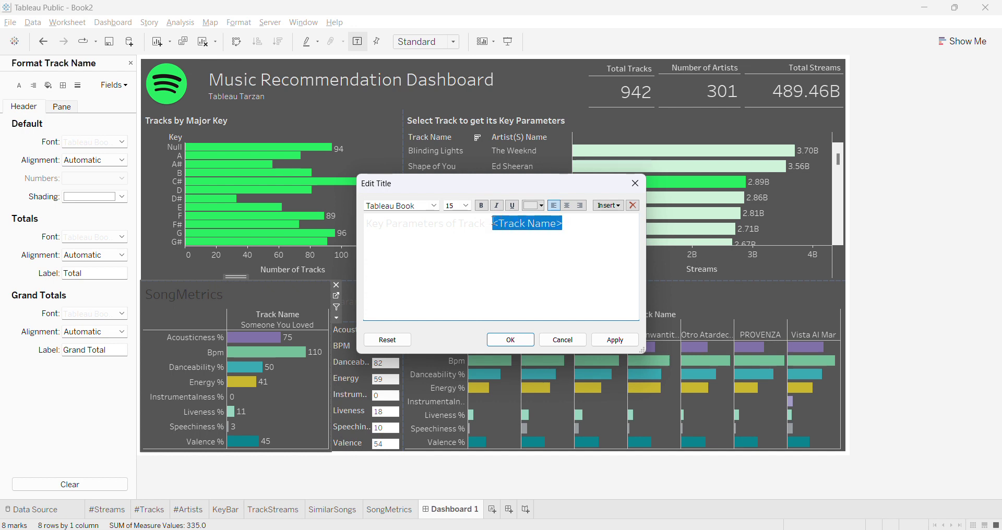
click(533, 207)
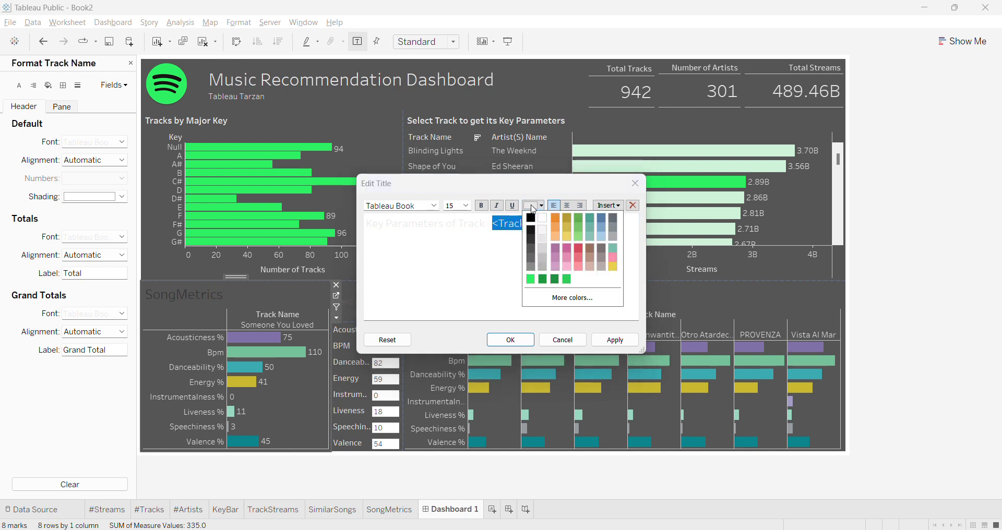
click(533, 281)
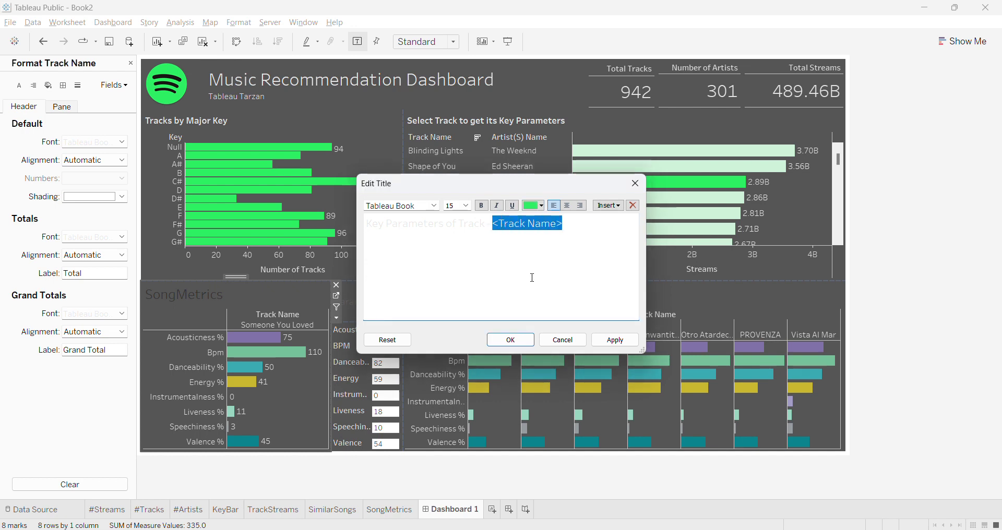
click(616, 343)
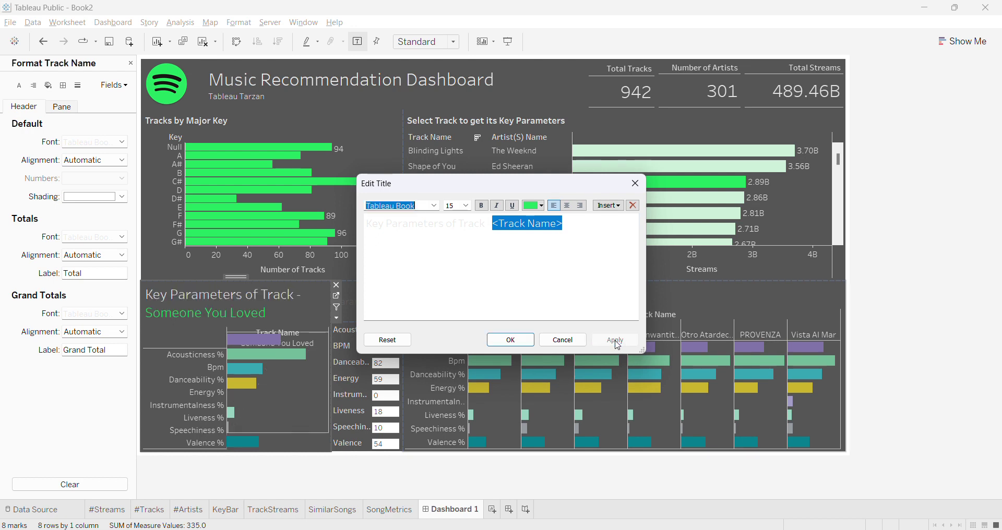
click(436, 225)
Set the SongMetrics title to size 10 Tableau Semibold and confirm it
key(ctrl+a)
click(466, 206)
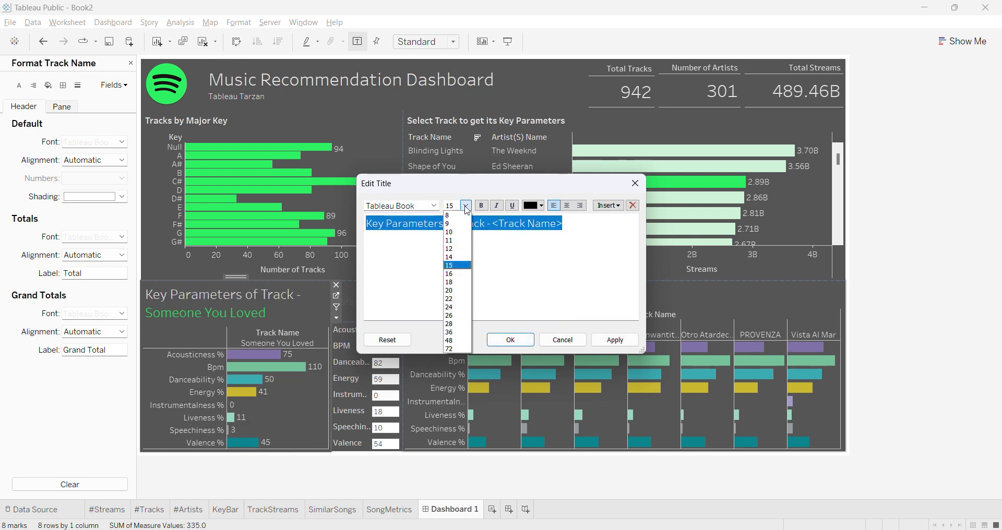
click(460, 232)
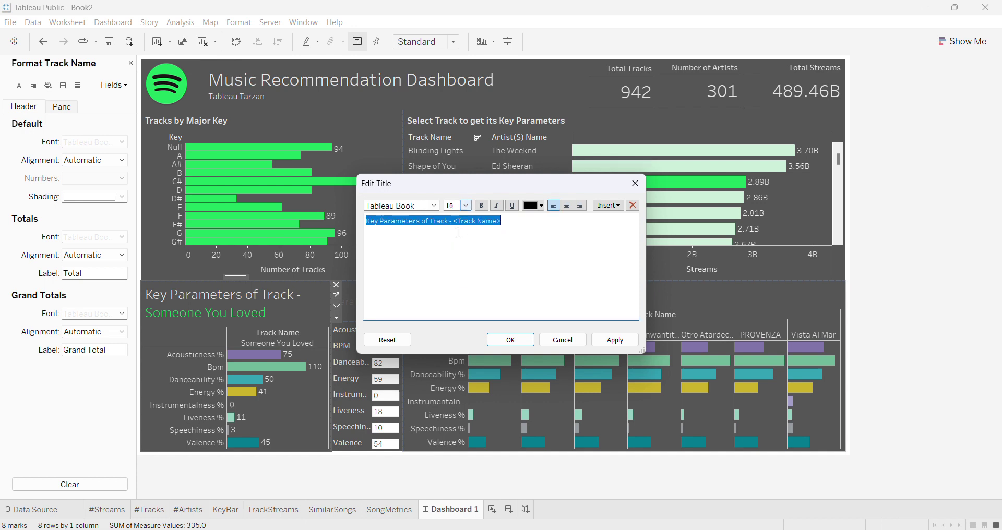
click(612, 345)
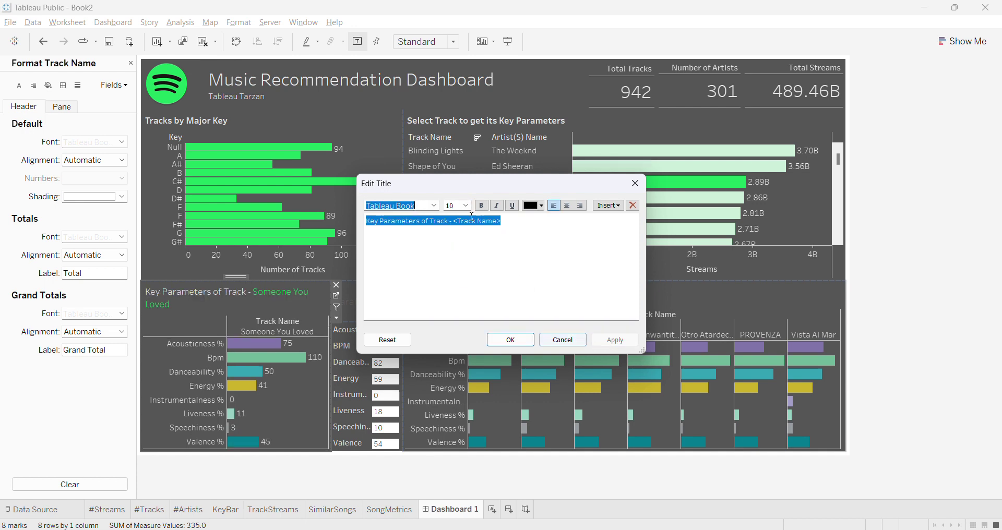
click(434, 207)
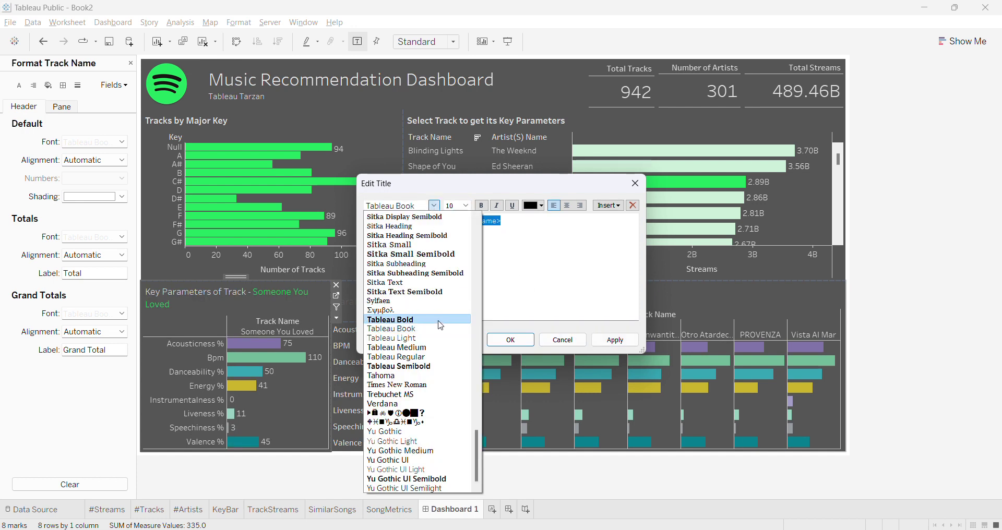
click(413, 374)
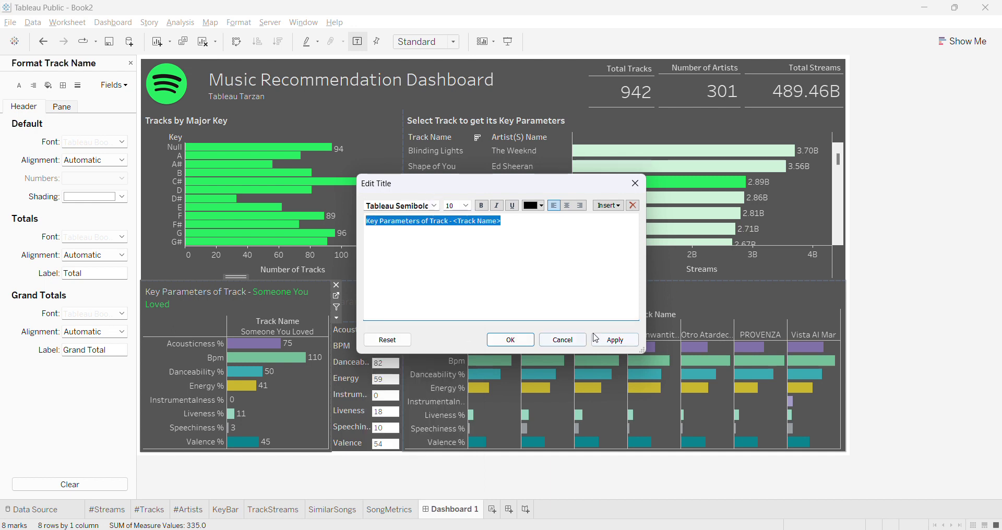
click(614, 341)
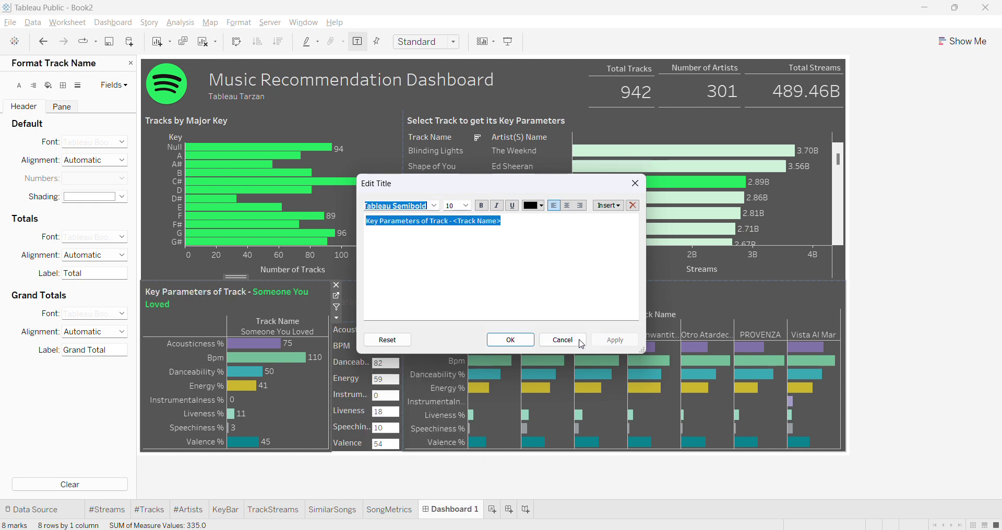
click(497, 347)
double_click(466, 294)
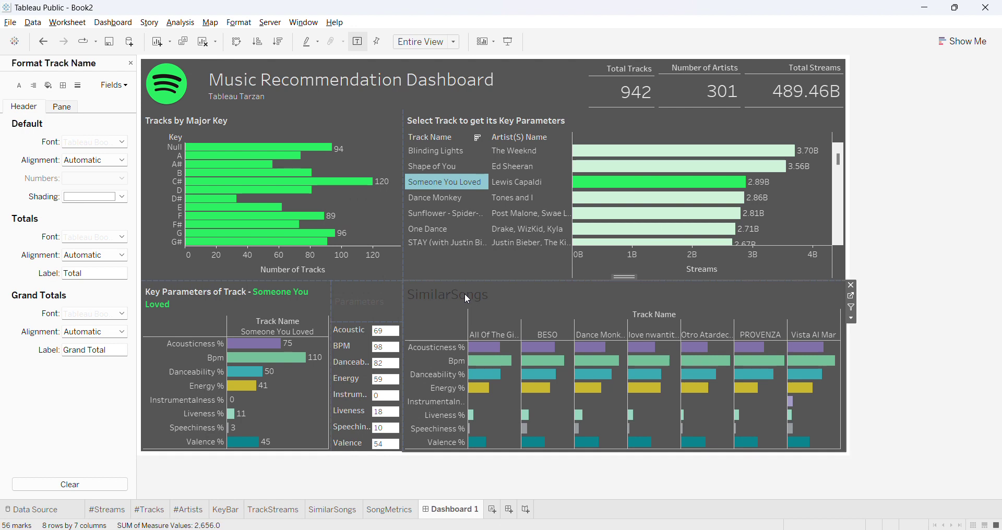
Retitle the SimilarSongs sheet '7 Tracks similar to Selected Tracks'
key(ctrl+a)
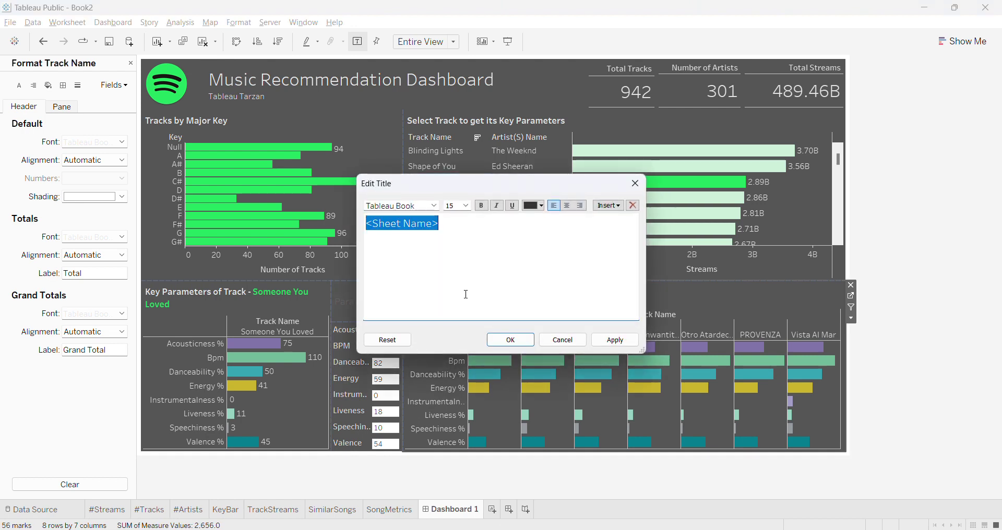
text(7)
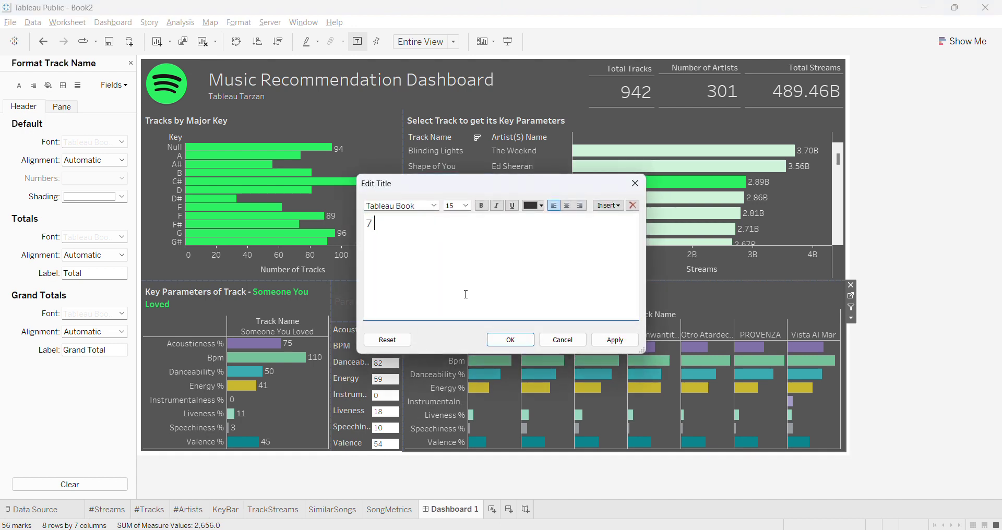
text( Track)
key(BackSpace)
key(BackSpace)
text(simila)
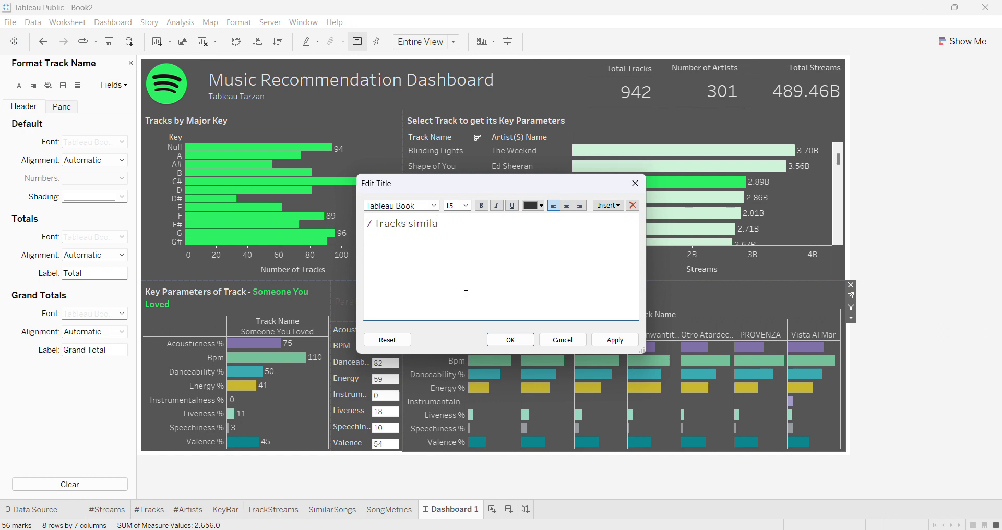
text(r to Selected Tracks)
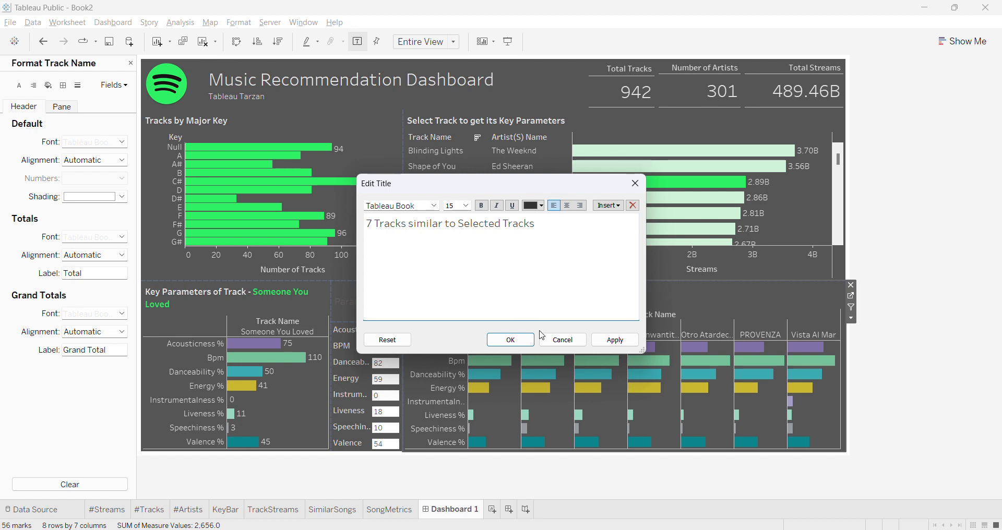
Format the whole title as size 10, light colour, Tableau Semibold, and confirm
key(ctrl+a)
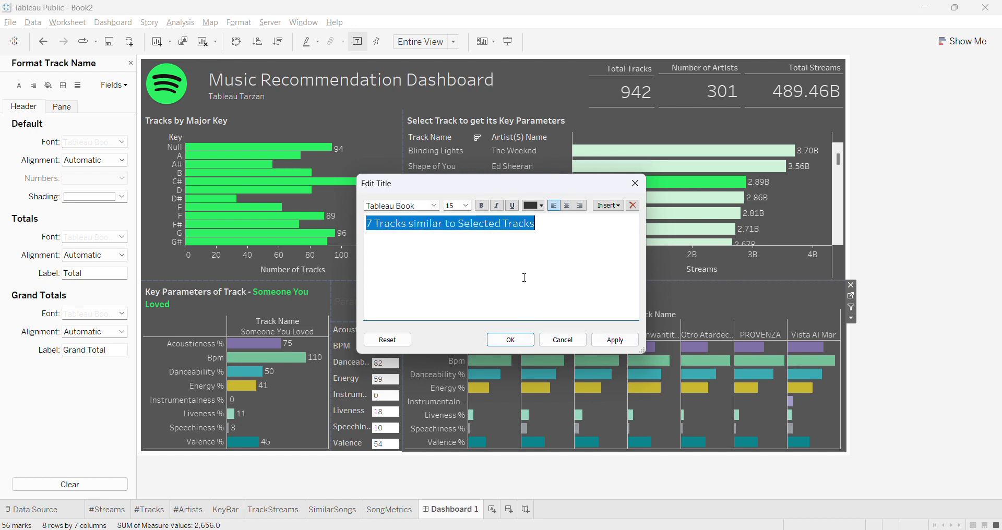
click(453, 207)
text(10)
click(530, 207)
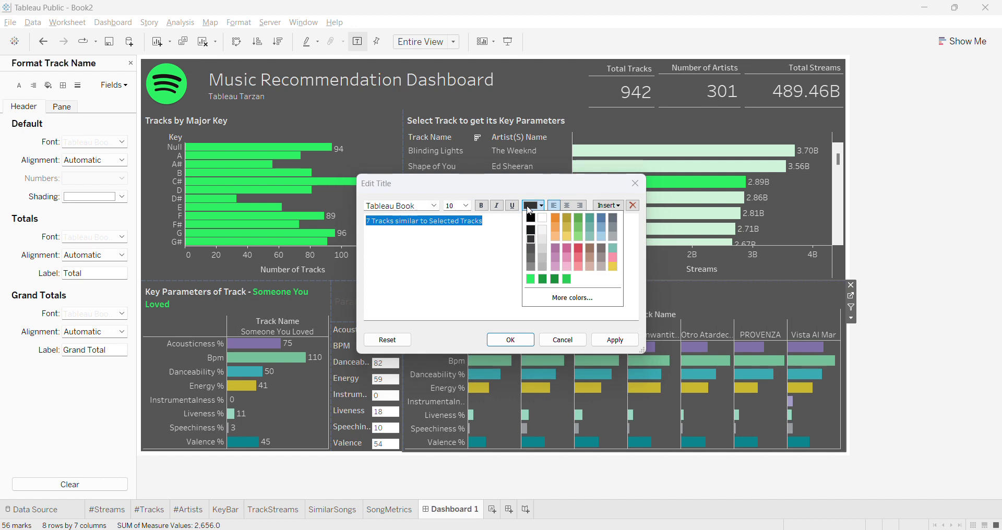
click(546, 242)
click(434, 206)
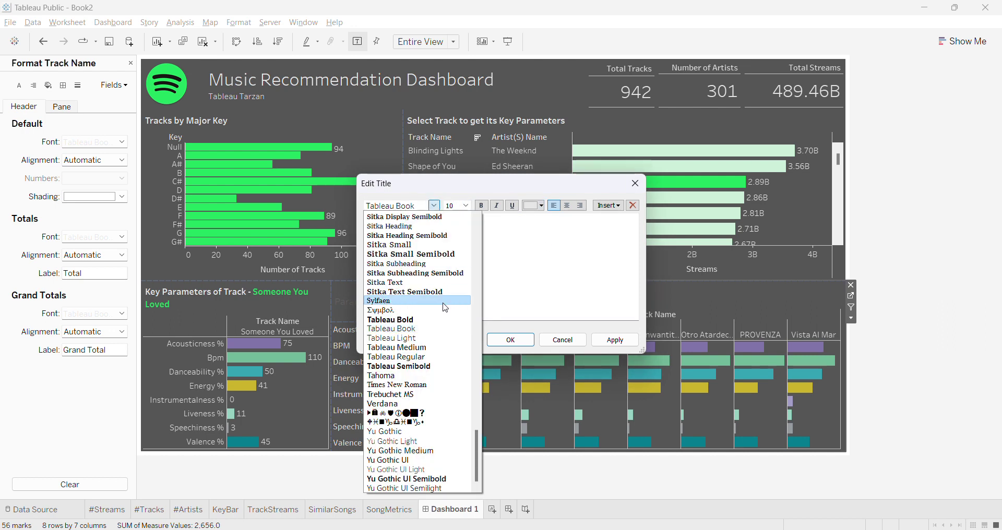
click(423, 368)
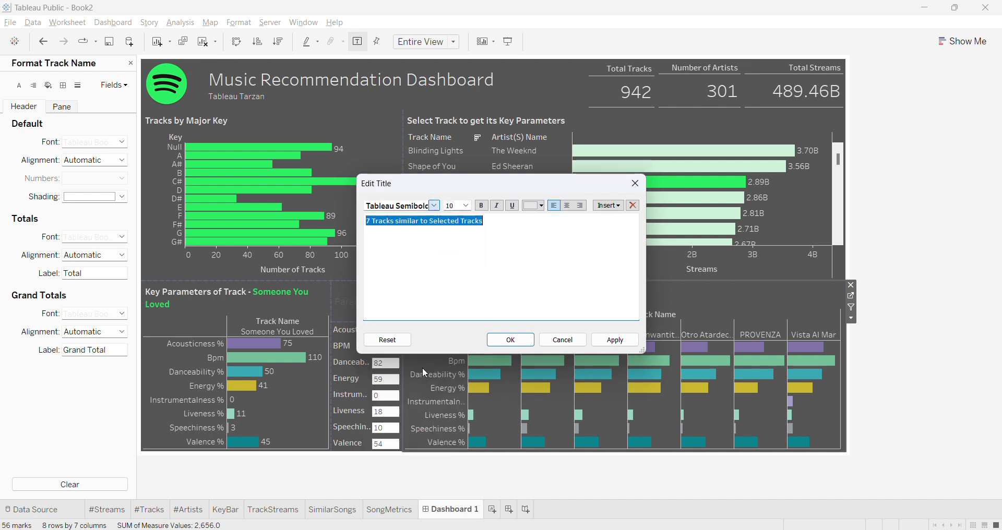
click(513, 346)
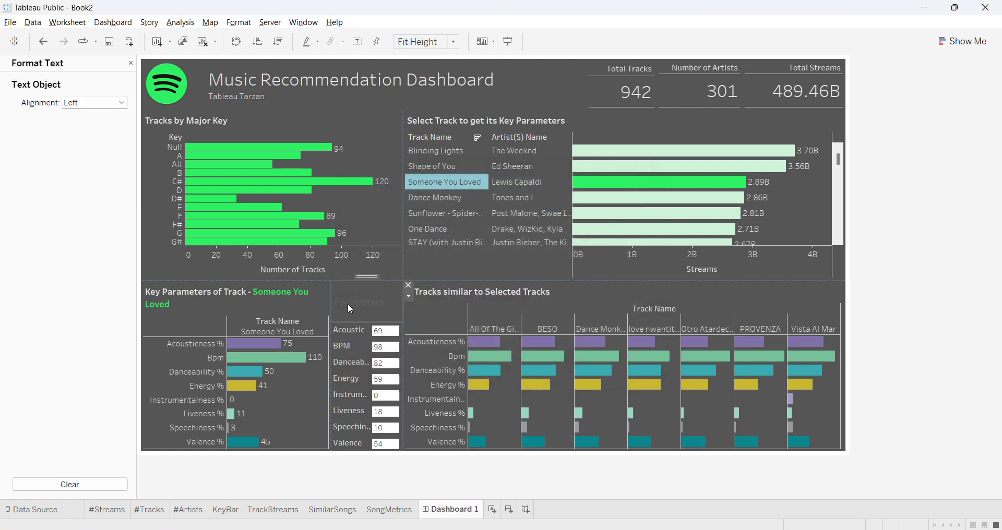
Restyle the Enter Parameters heading text as white Tableau Semibold
double_click(351, 309)
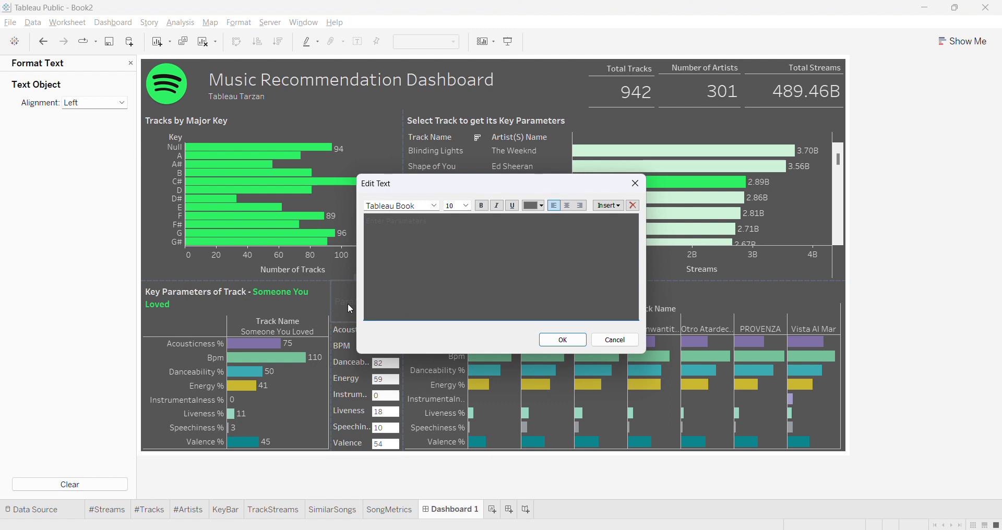
key(ctrl+a)
click(541, 208)
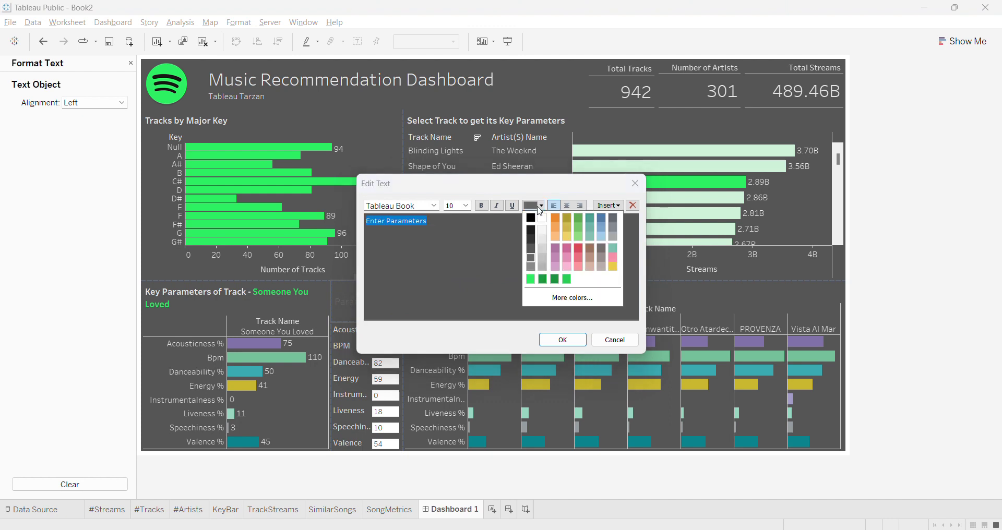
click(543, 238)
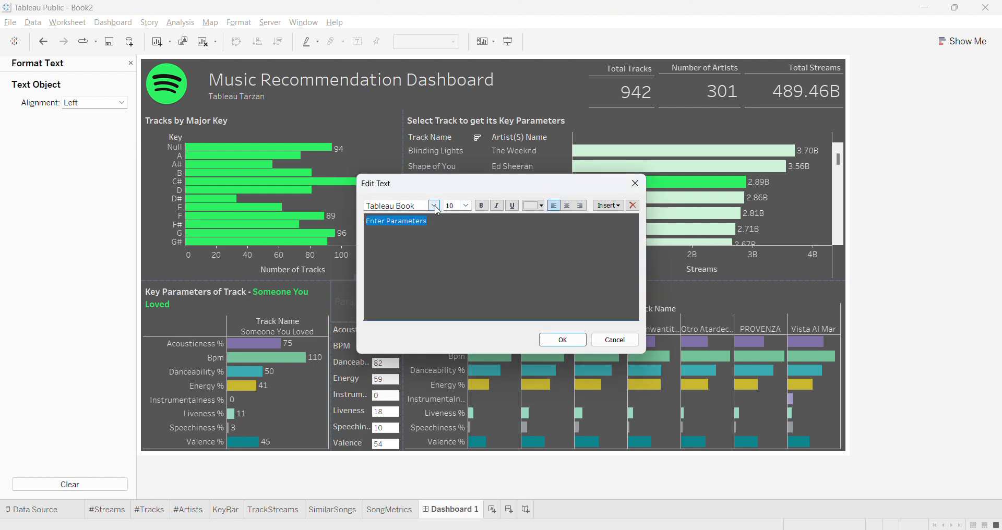
click(435, 205)
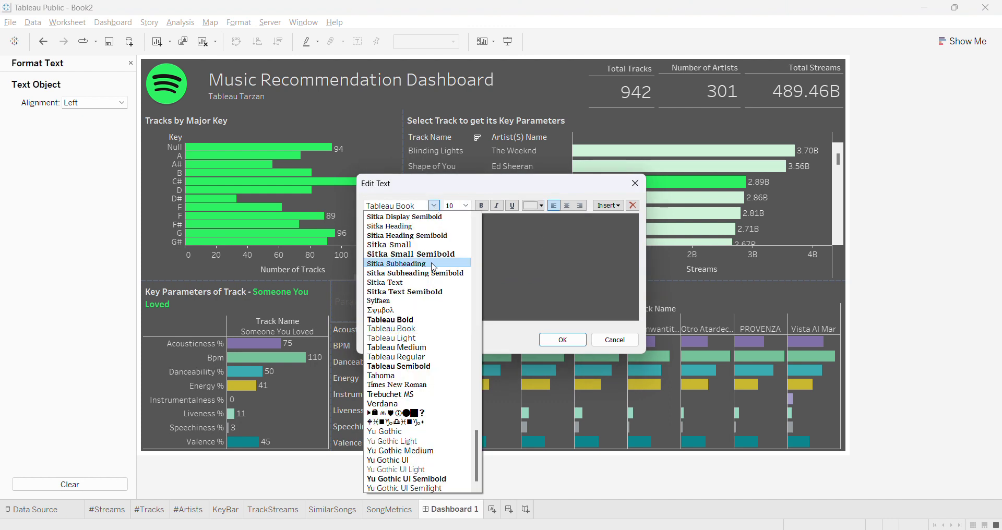
click(400, 367)
click(557, 341)
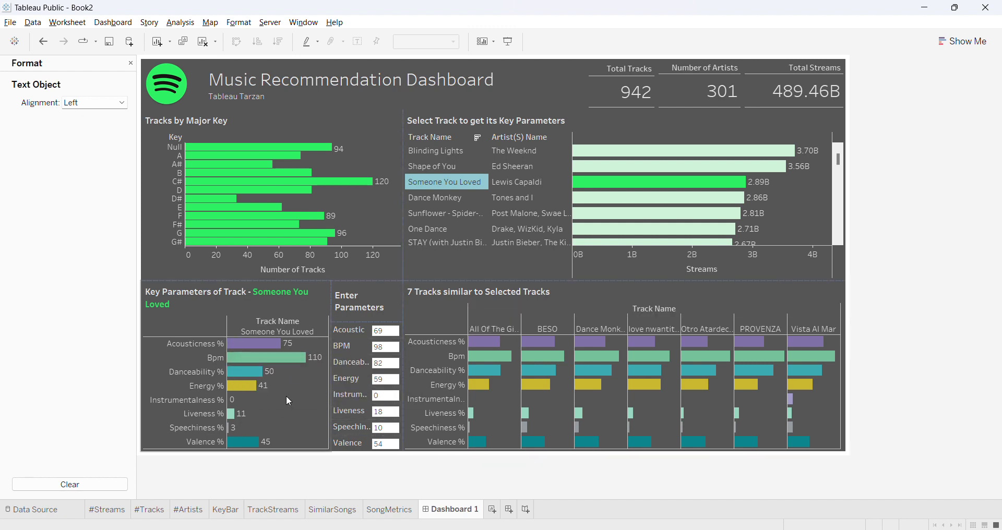
Open the sheet-wide border settings for the Key Parameters of Track sheet
mouse_move(238, 347)
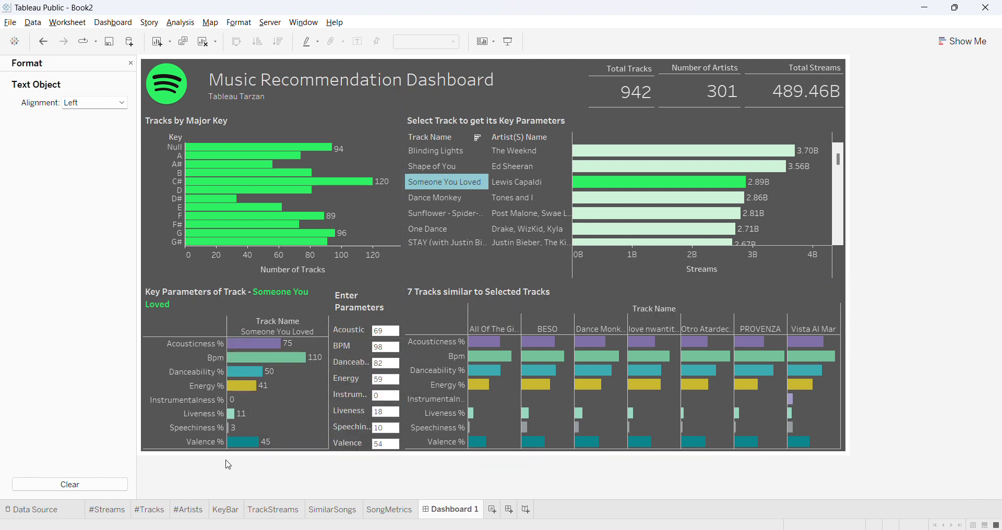
click(302, 388)
right_click(302, 389)
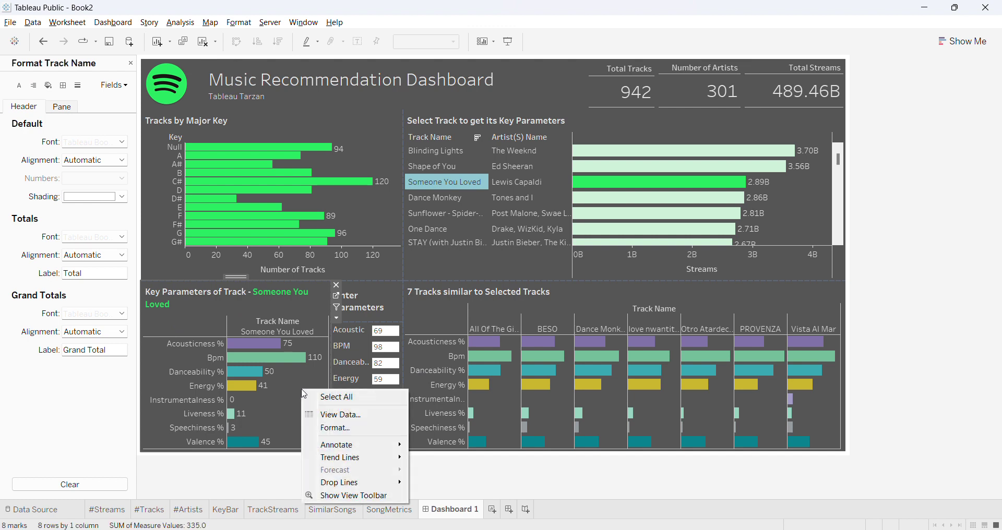
click(333, 429)
click(63, 87)
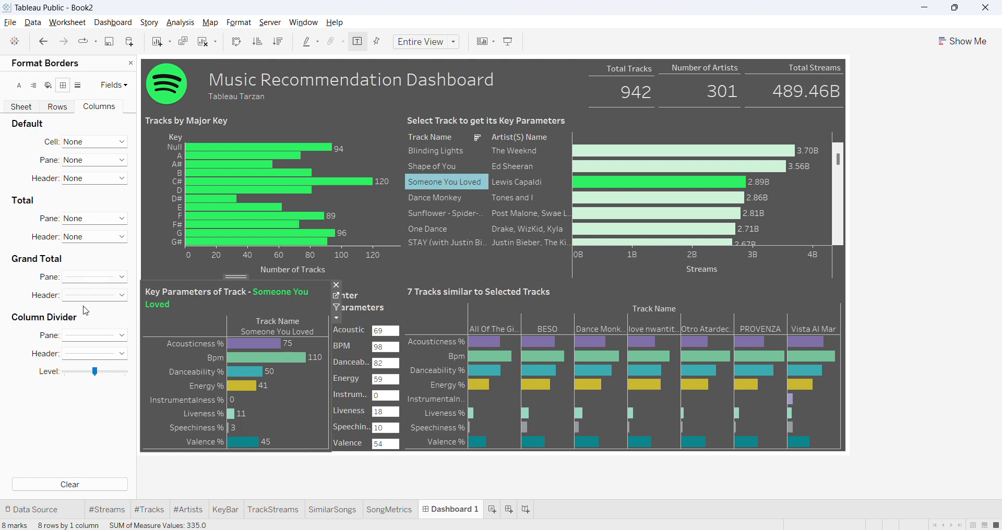
click(22, 110)
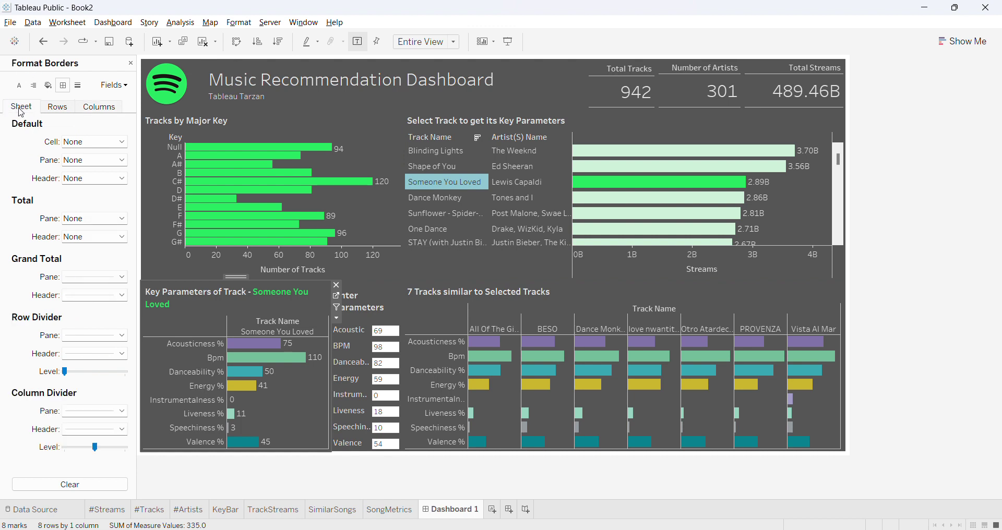
click(99, 339)
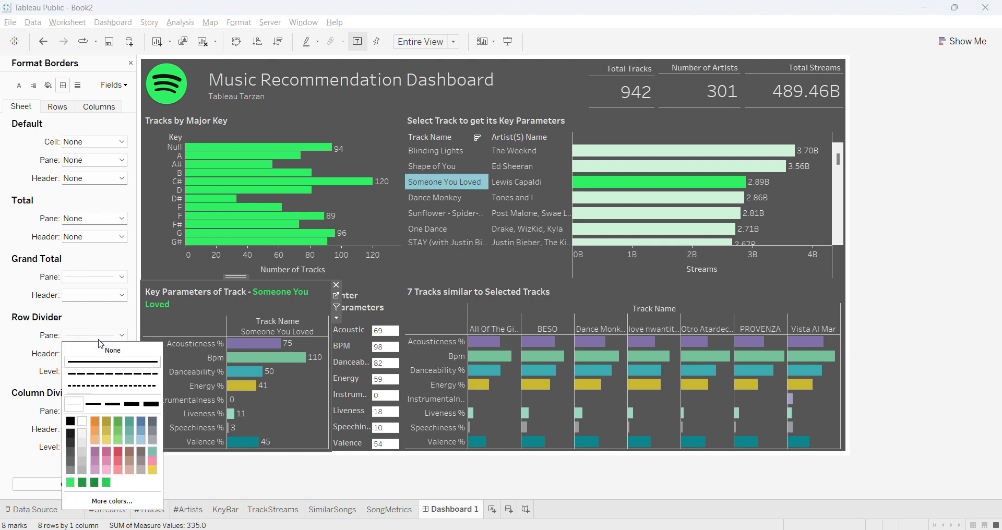
click(34, 331)
click(85, 415)
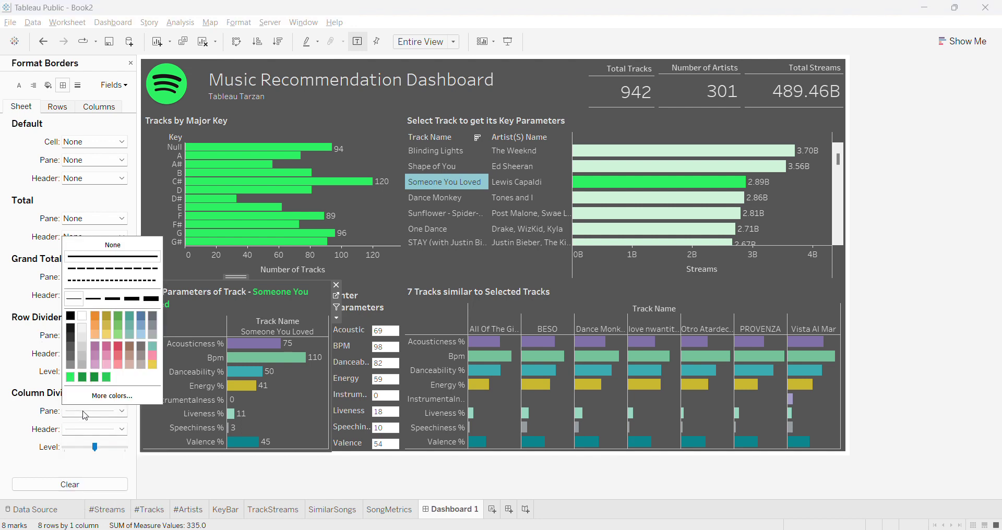
click(84, 415)
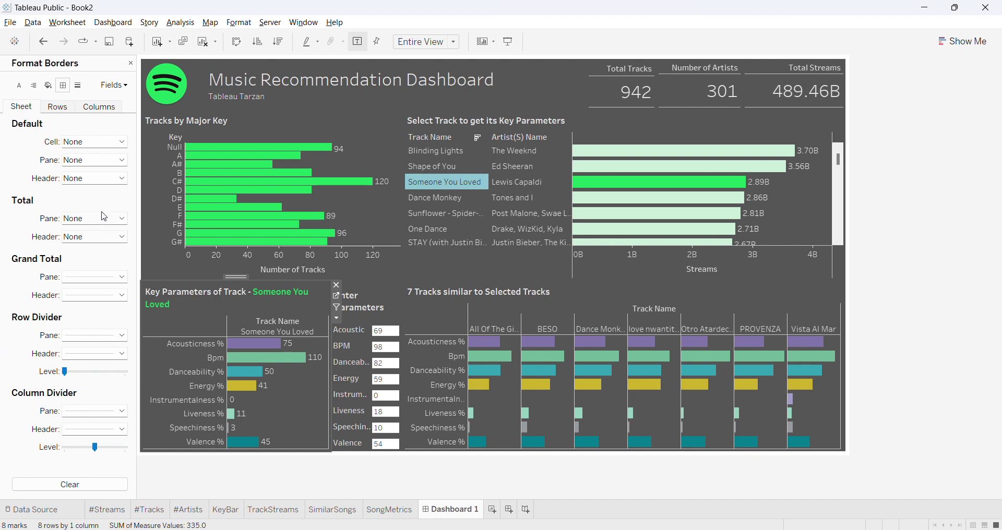
Give Key Parameters of Track grey row dividers and light grey column dividers
click(91, 278)
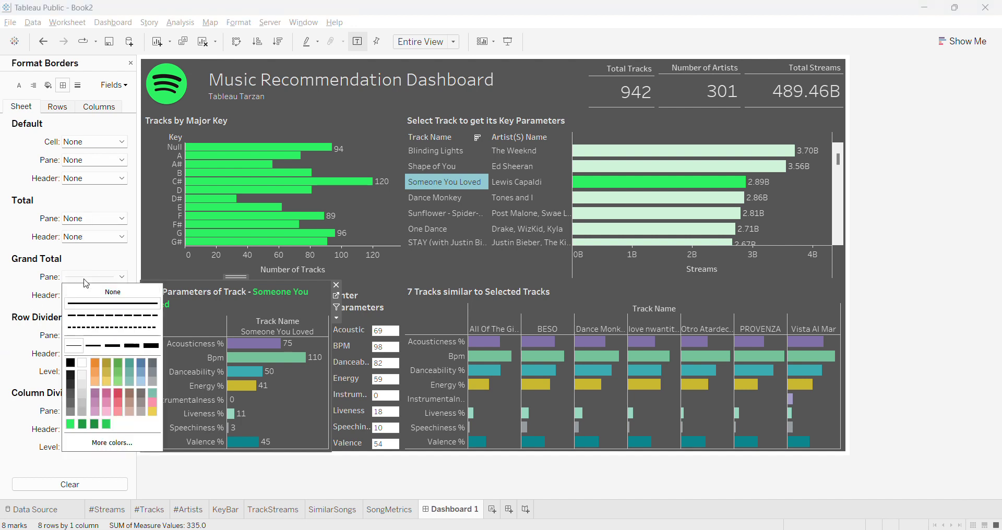
click(32, 289)
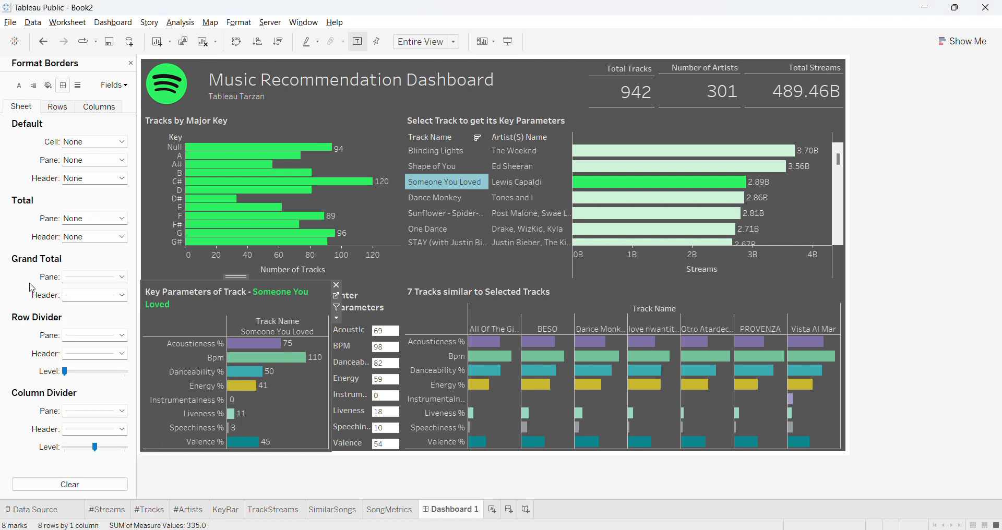
click(92, 412)
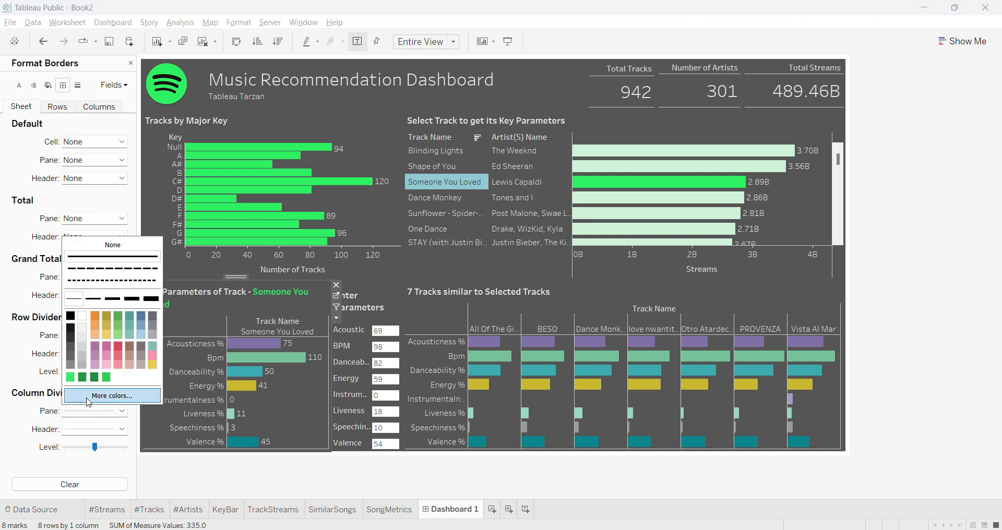
click(71, 357)
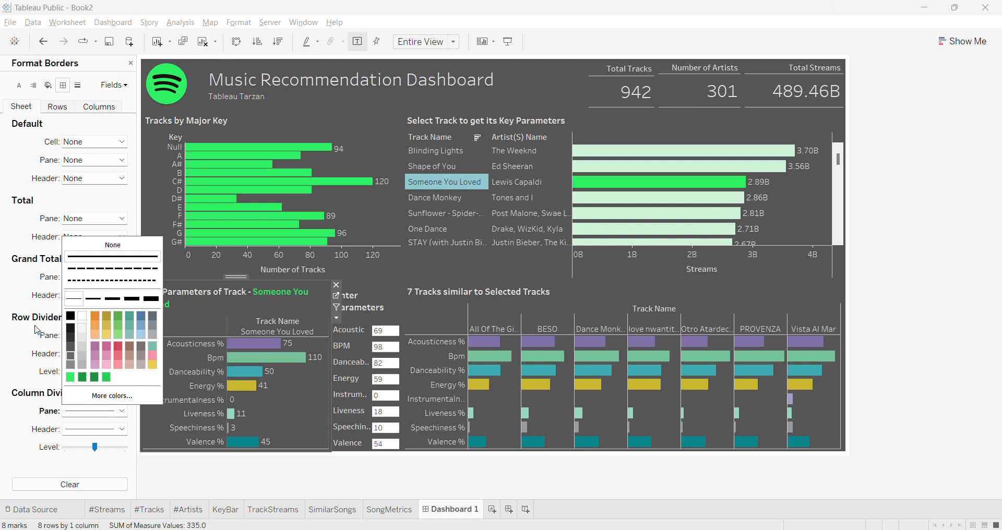
click(87, 338)
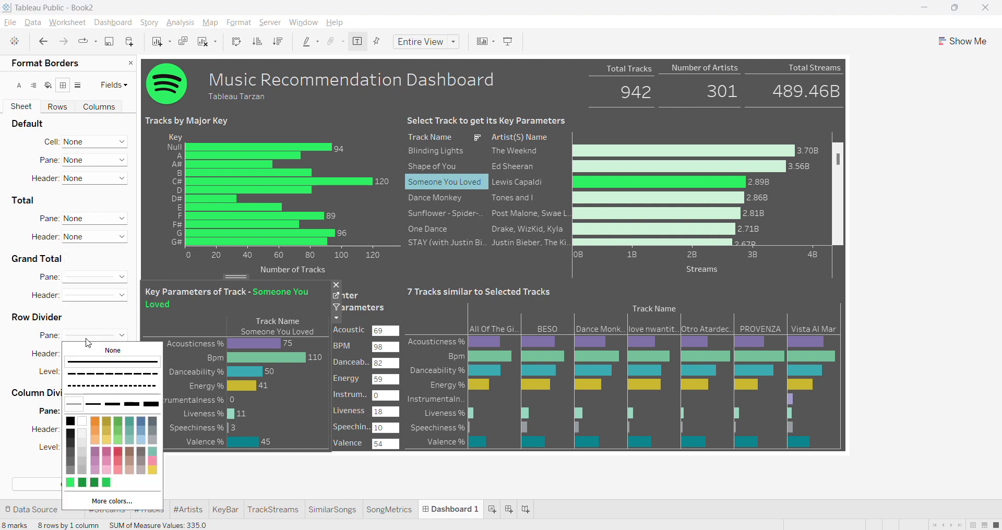
click(72, 464)
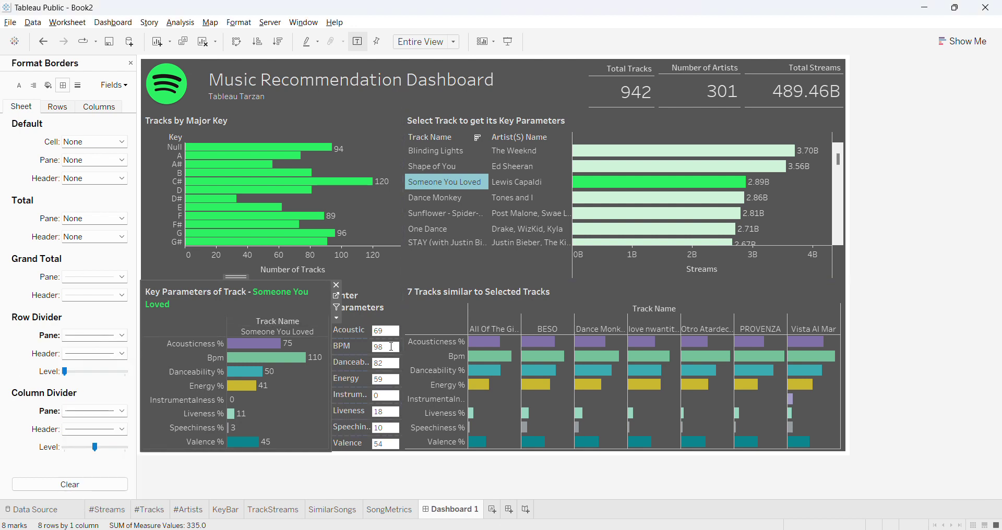
click(101, 343)
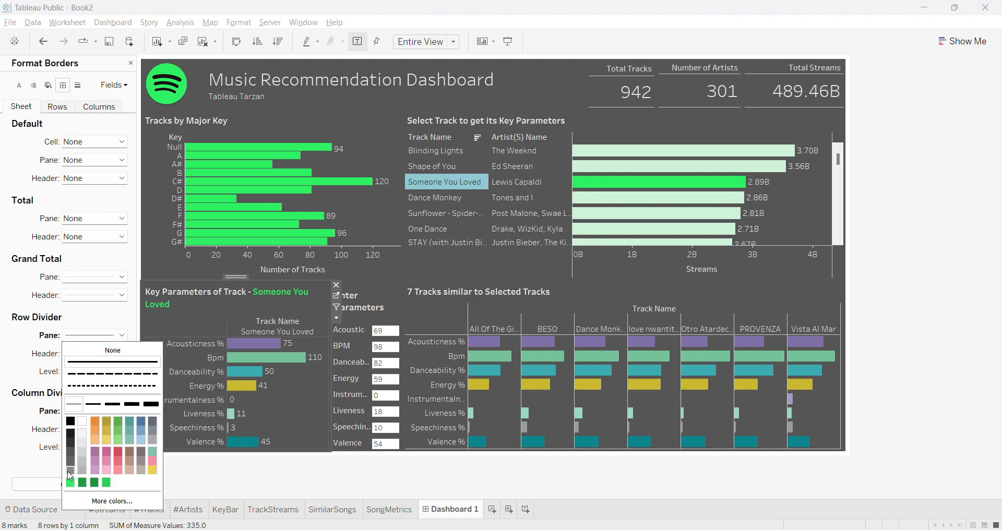
click(16, 416)
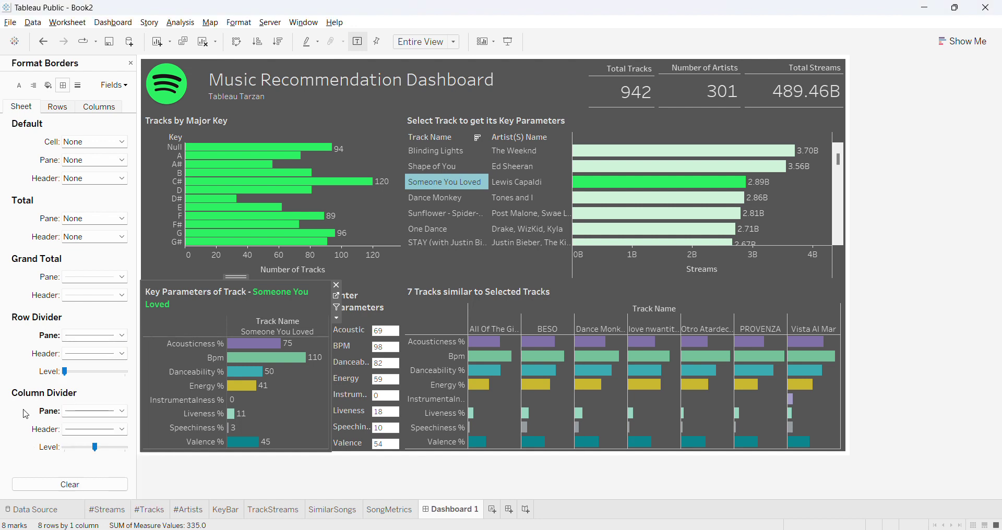
click(96, 412)
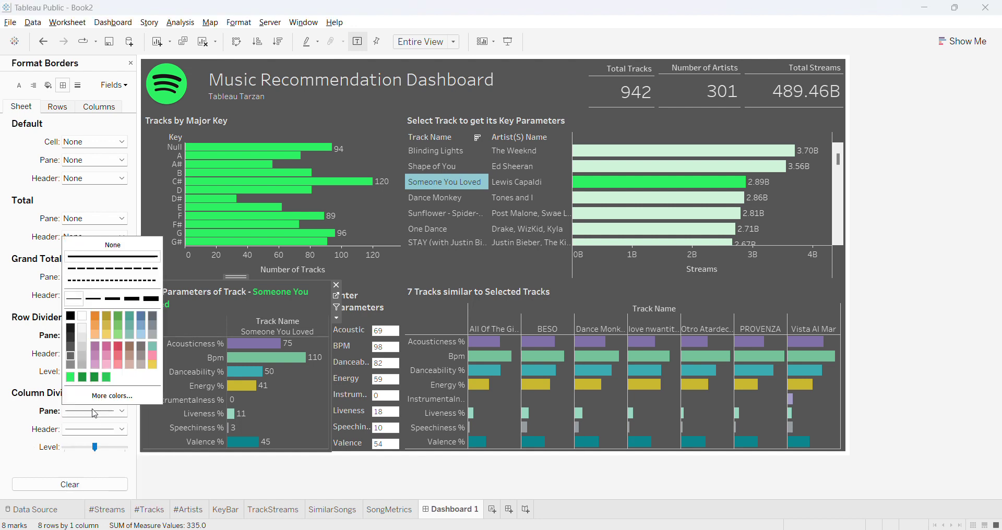
click(70, 365)
Give the 7 Tracks similar sheet darker grey row and column dividers
click(547, 411)
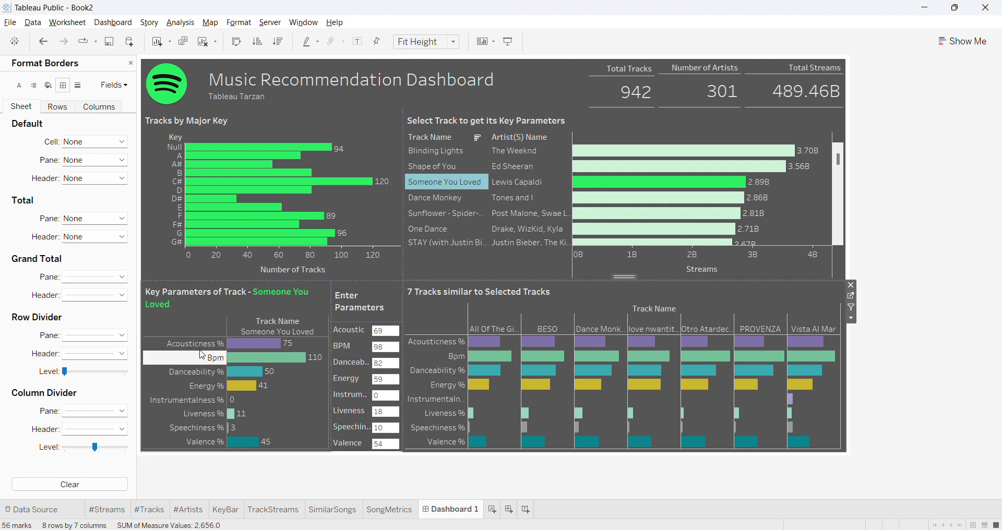
click(89, 335)
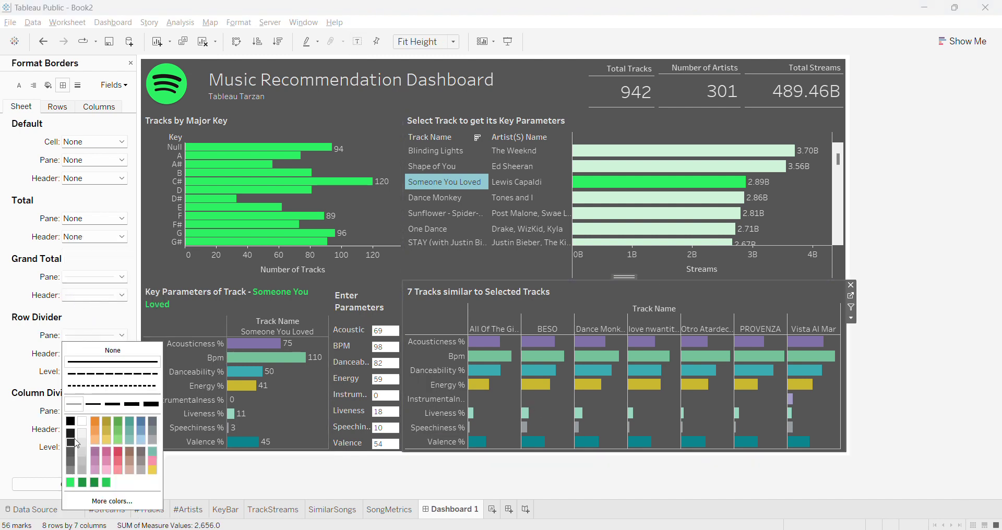
click(74, 471)
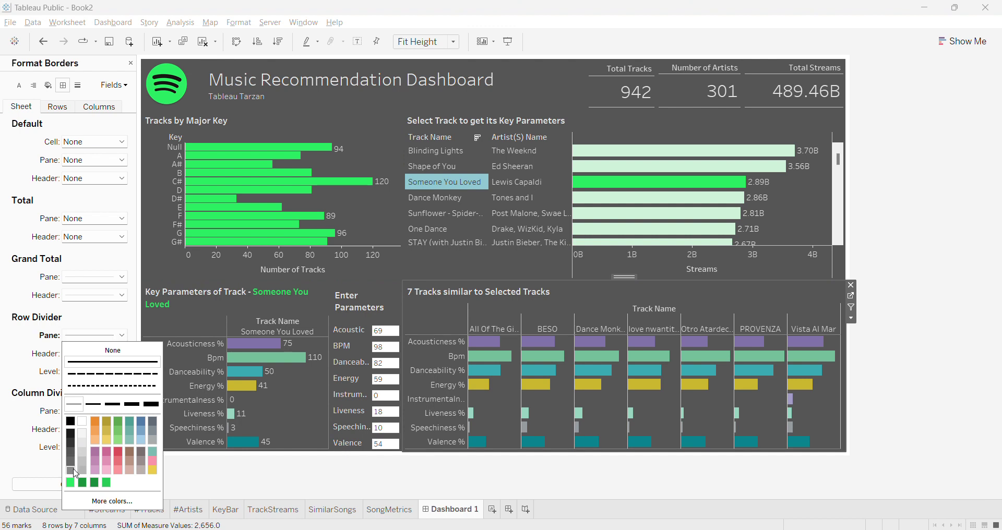
click(3, 423)
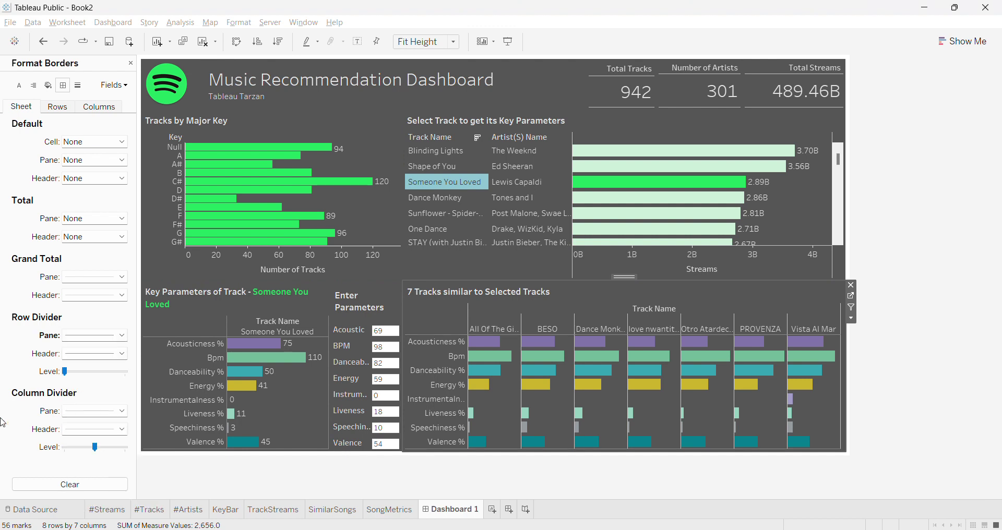
click(97, 414)
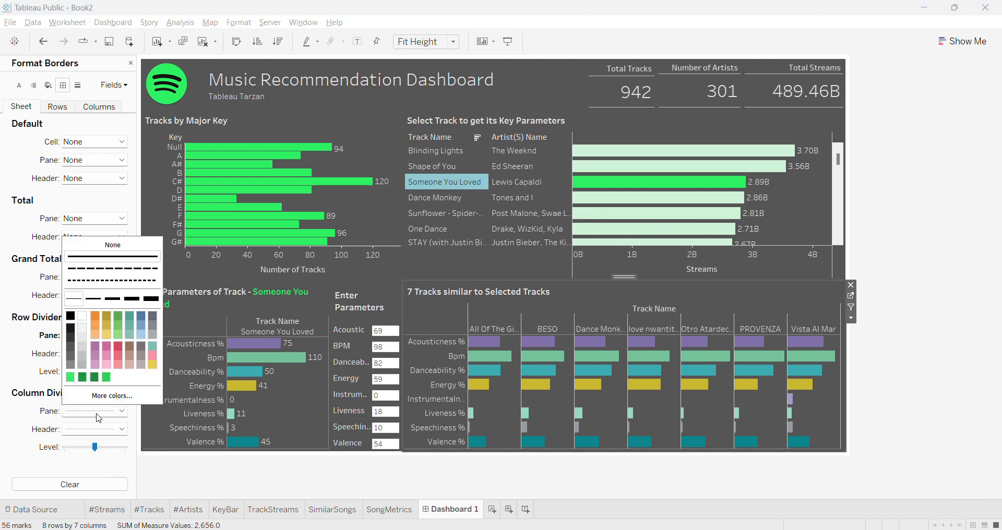
click(71, 366)
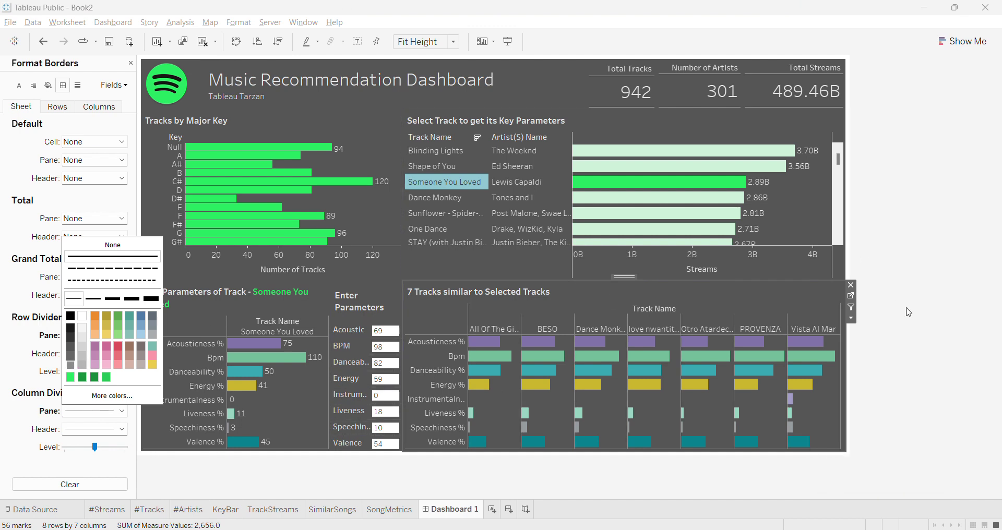
Set the Select Track sheet's column dividers to a darker grey line
click(821, 203)
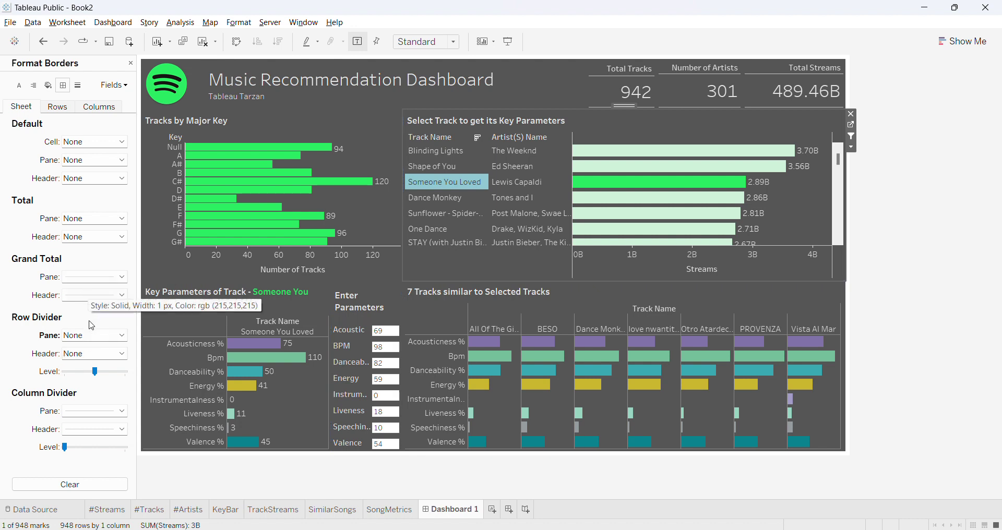
click(80, 415)
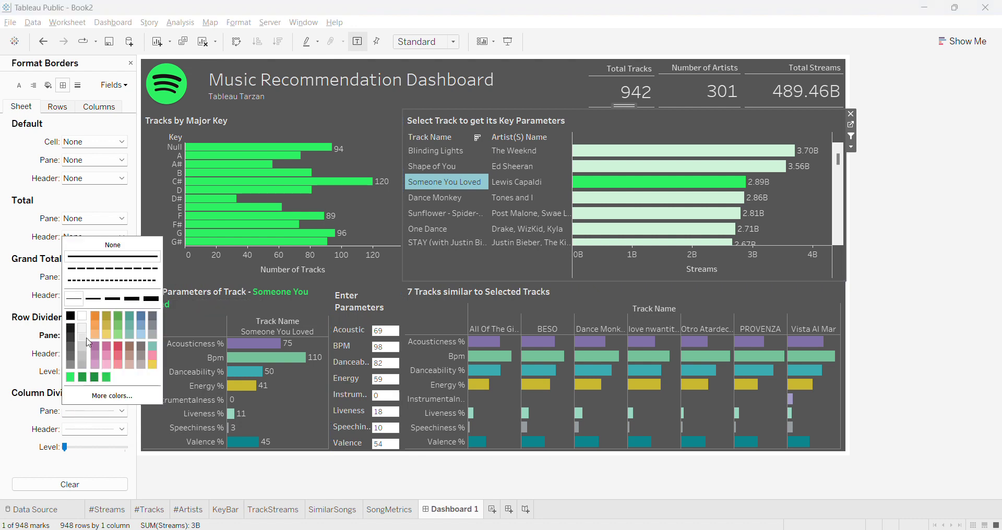
click(71, 367)
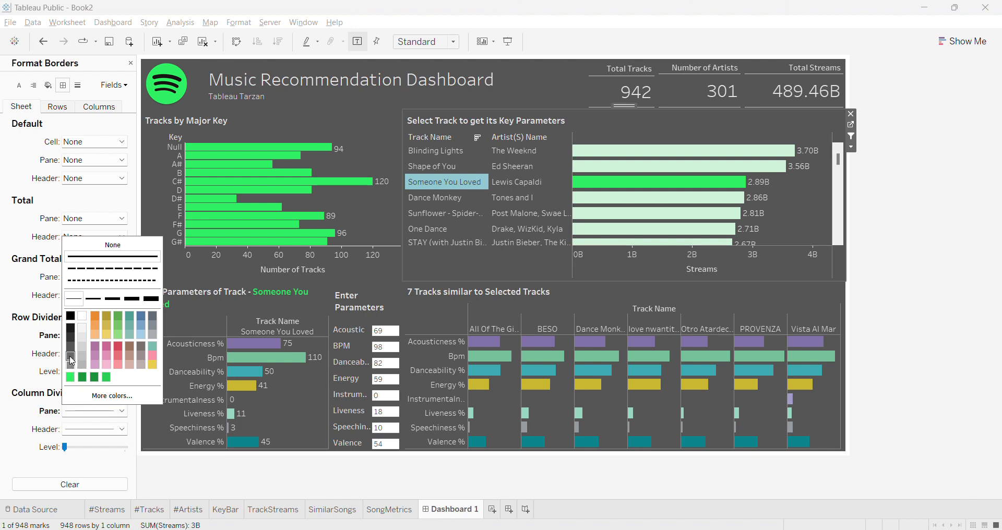
click(71, 360)
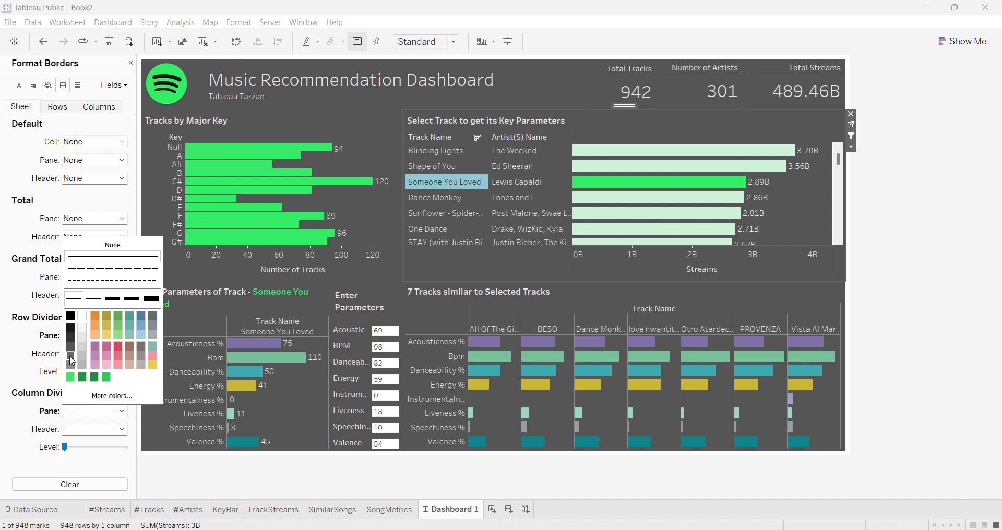
Apply grey column dividers to Key Parameters of Track and the similar-tracks sheet
click(264, 408)
click(76, 411)
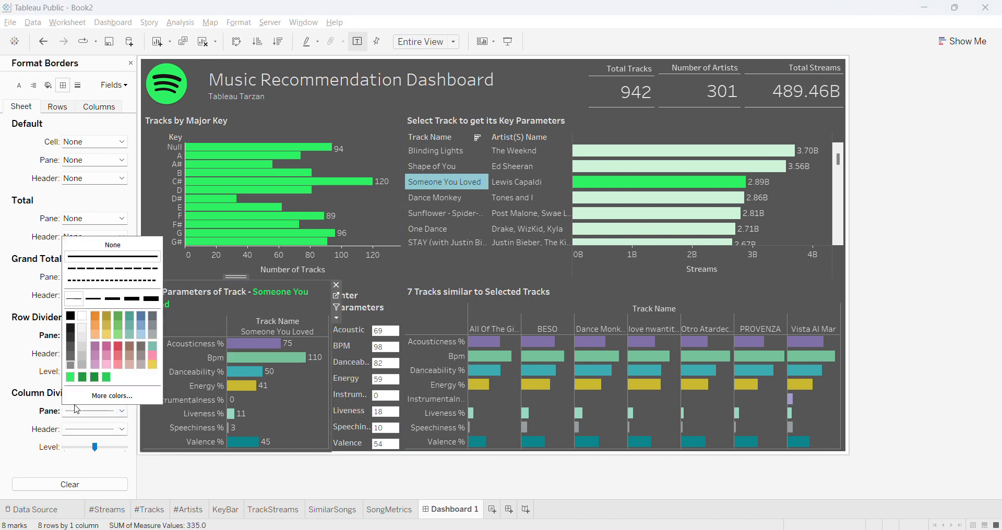
click(70, 359)
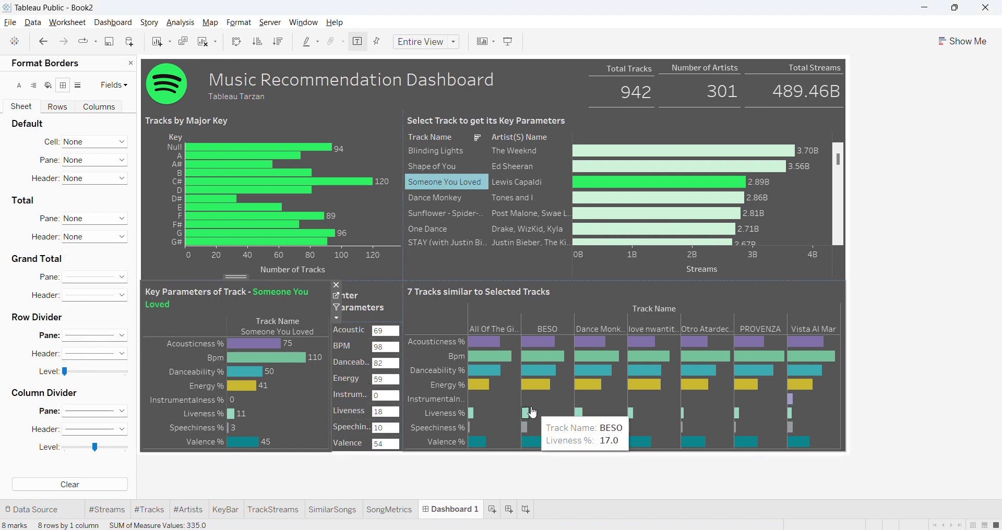
click(512, 409)
click(79, 411)
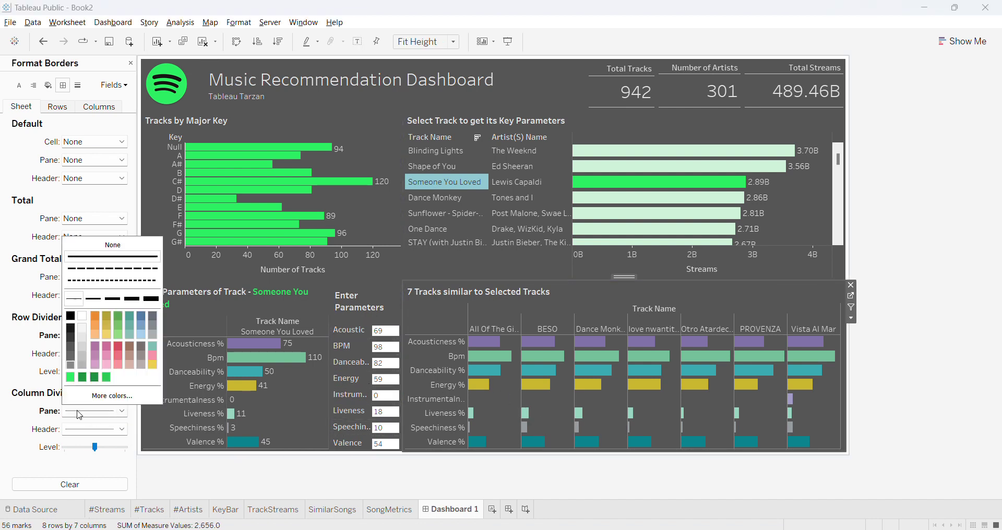
click(69, 357)
Set grey column-divider lines on the Tracks by Major Key sheet
click(372, 213)
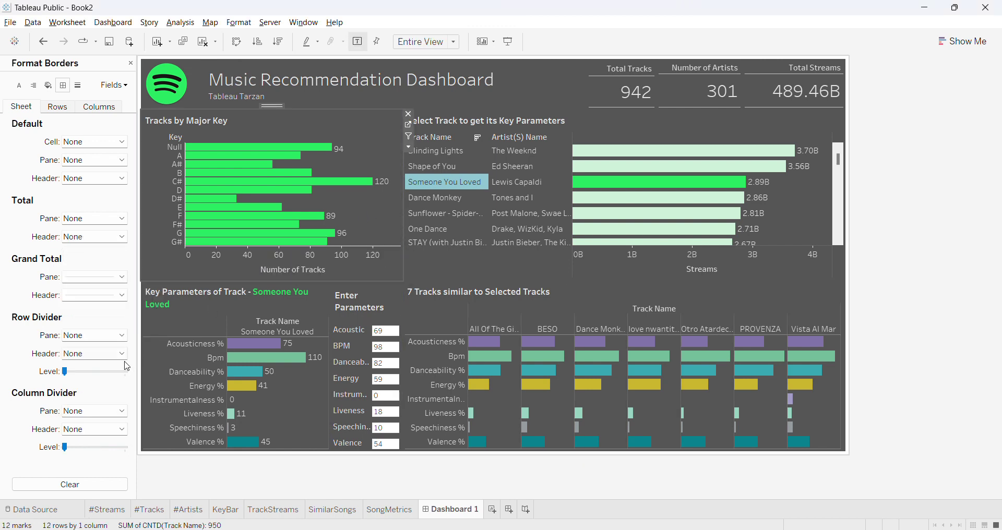
click(96, 412)
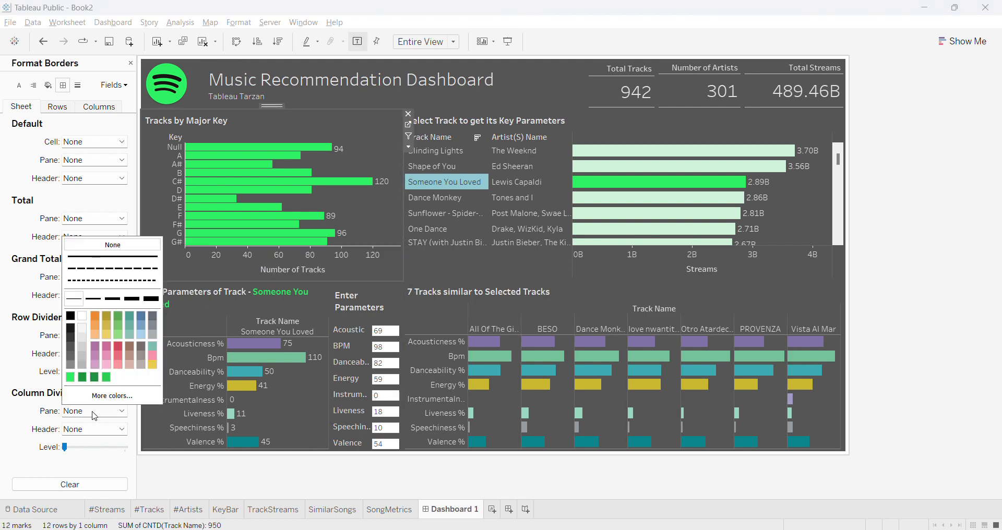
click(69, 357)
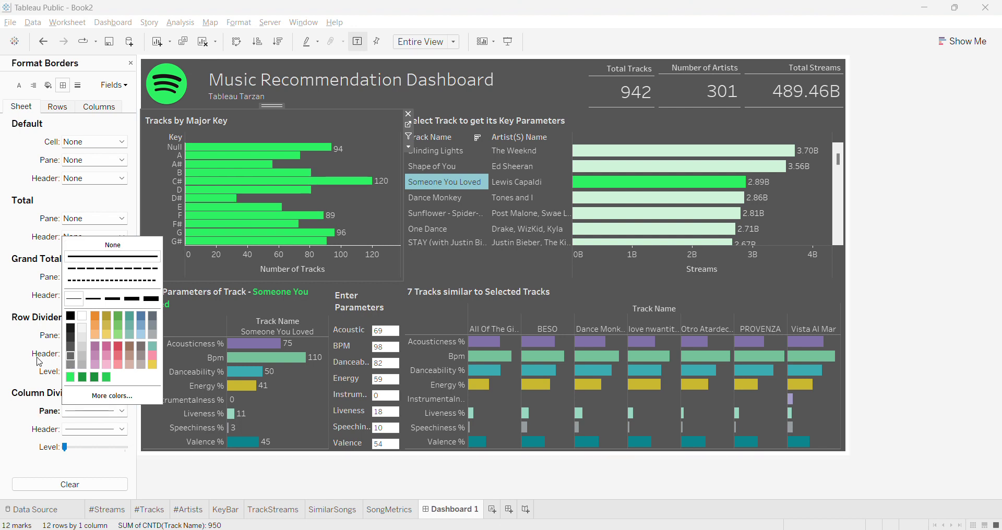
click(40, 361)
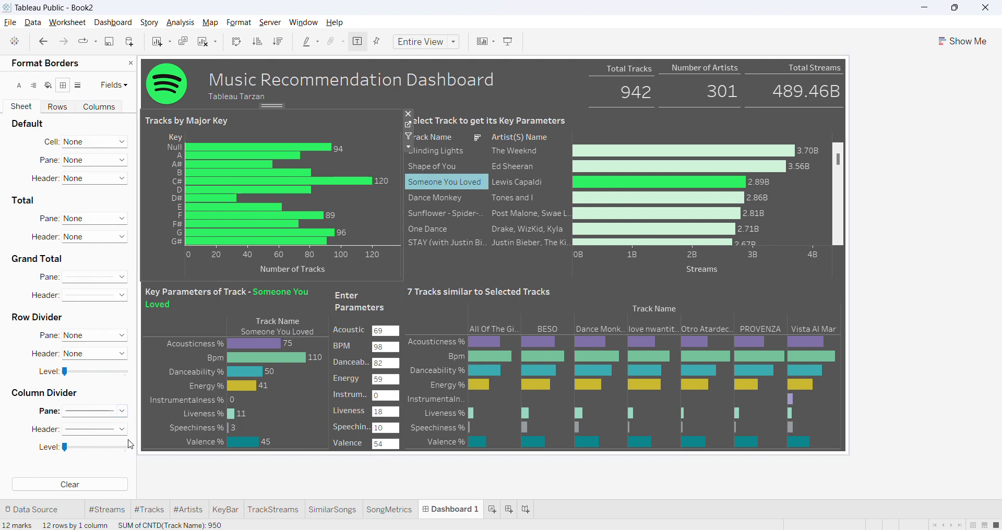
Give the Tracks by Major Key grand-total panes a light grey border
click(122, 277)
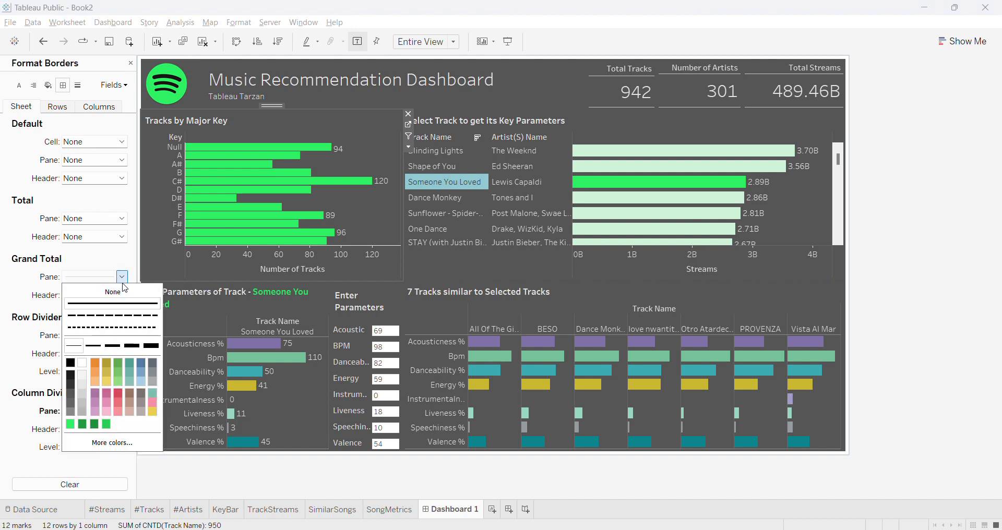
click(68, 406)
click(82, 401)
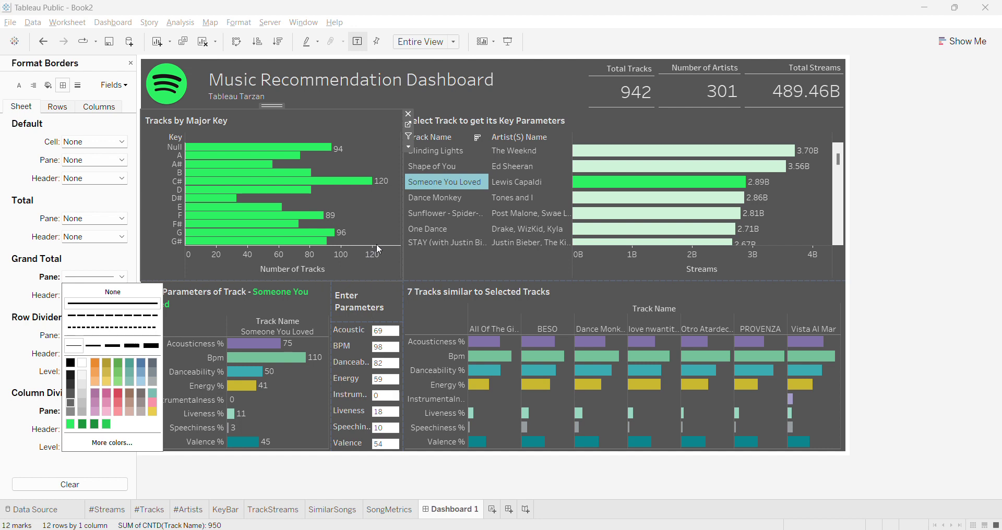
click(5, 347)
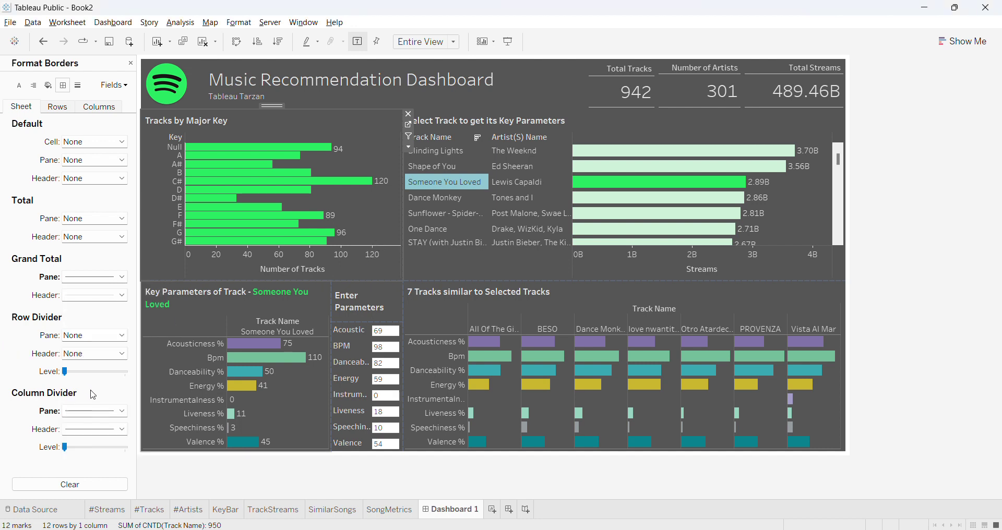
click(93, 412)
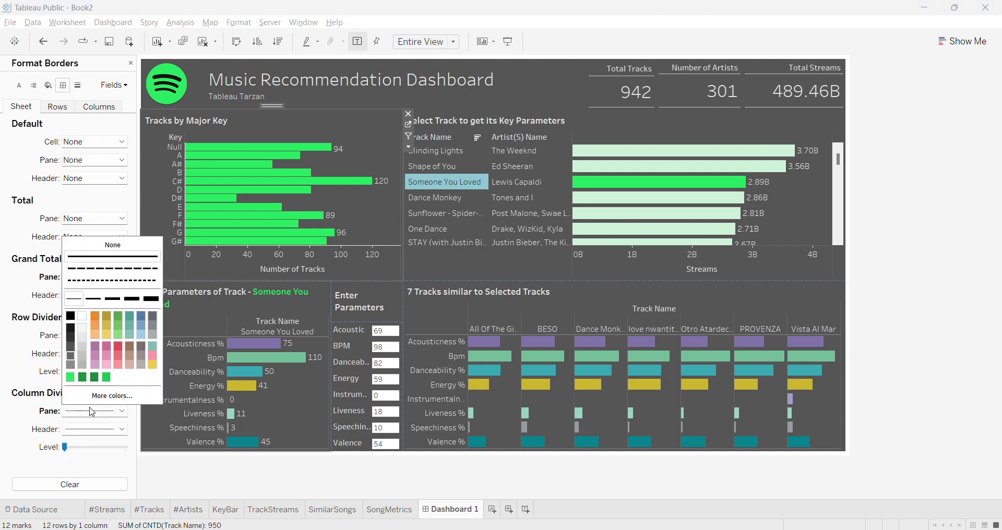
click(92, 411)
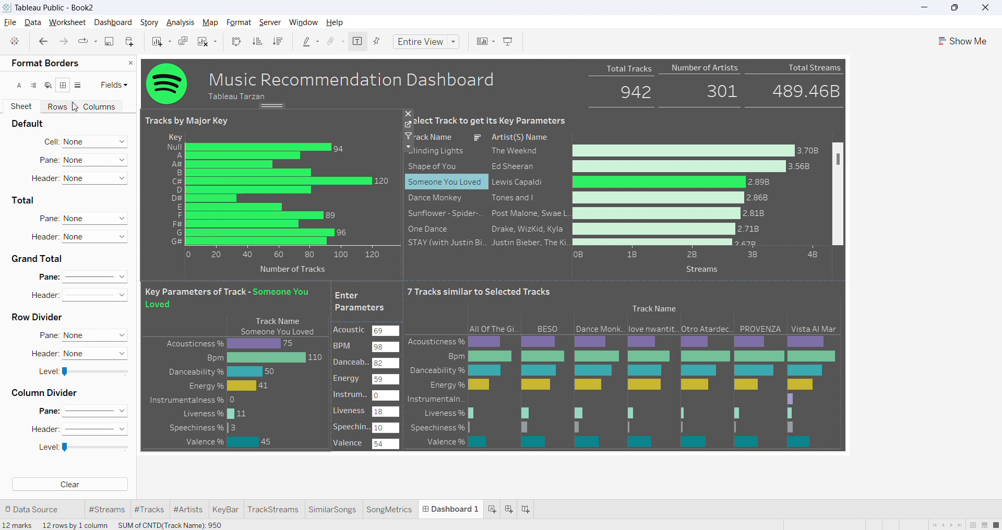
Set the Tracks by Major Key axis rulers to grey in line formatting
click(78, 86)
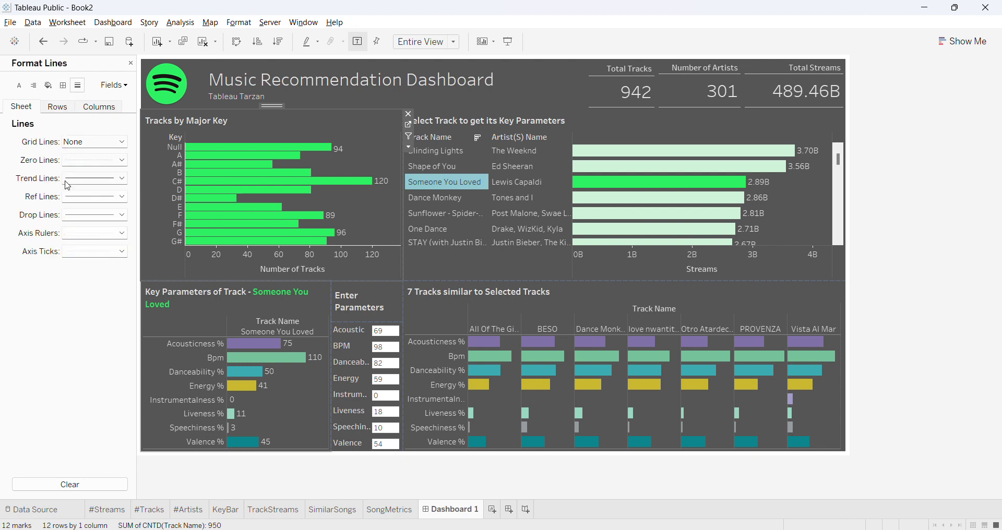
click(80, 233)
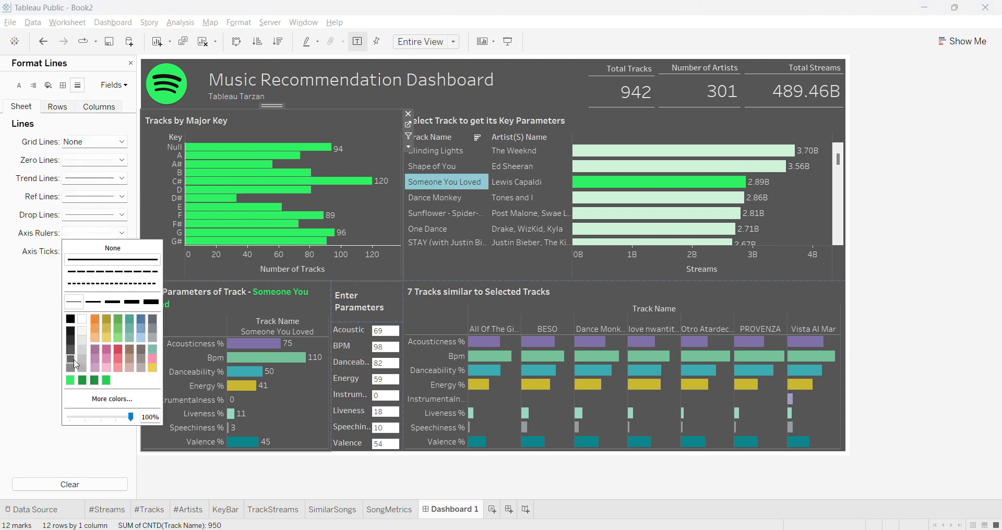
click(75, 364)
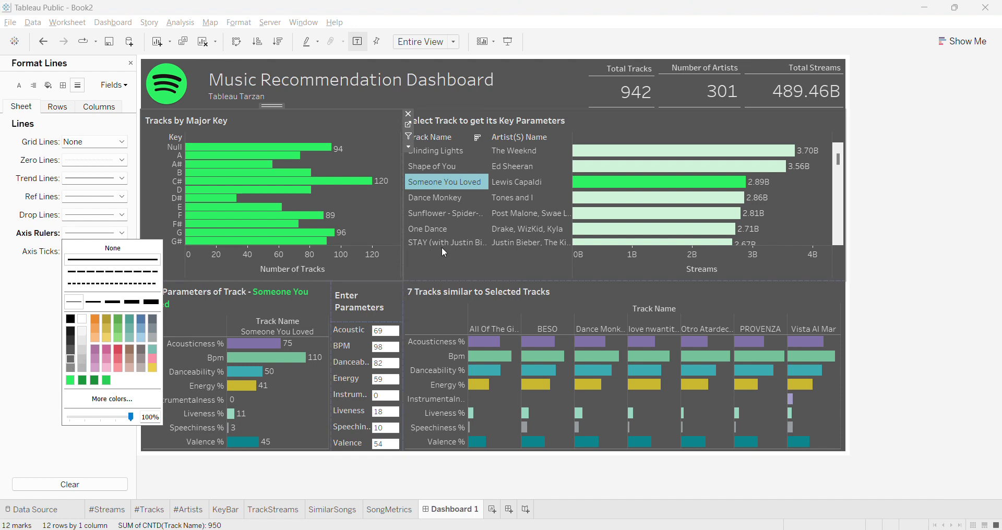
click(811, 215)
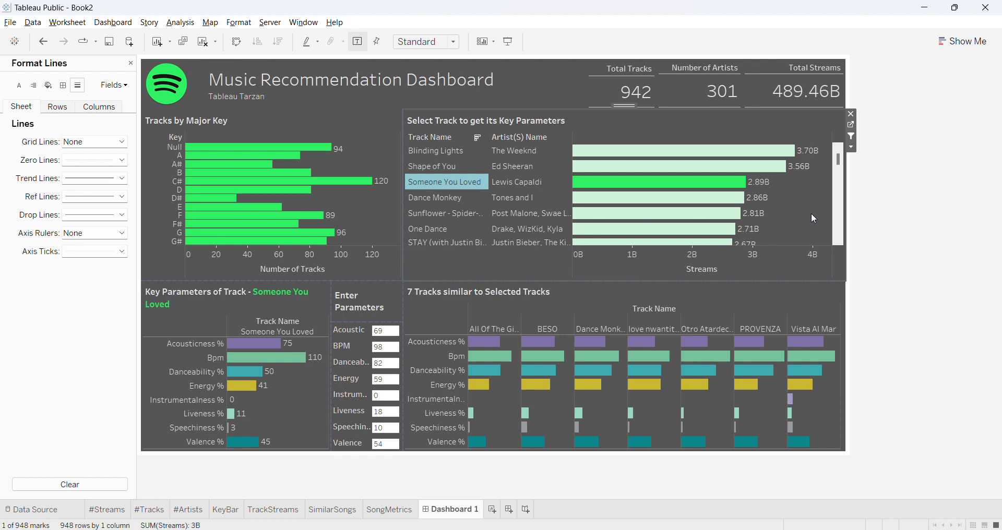
click(650, 72)
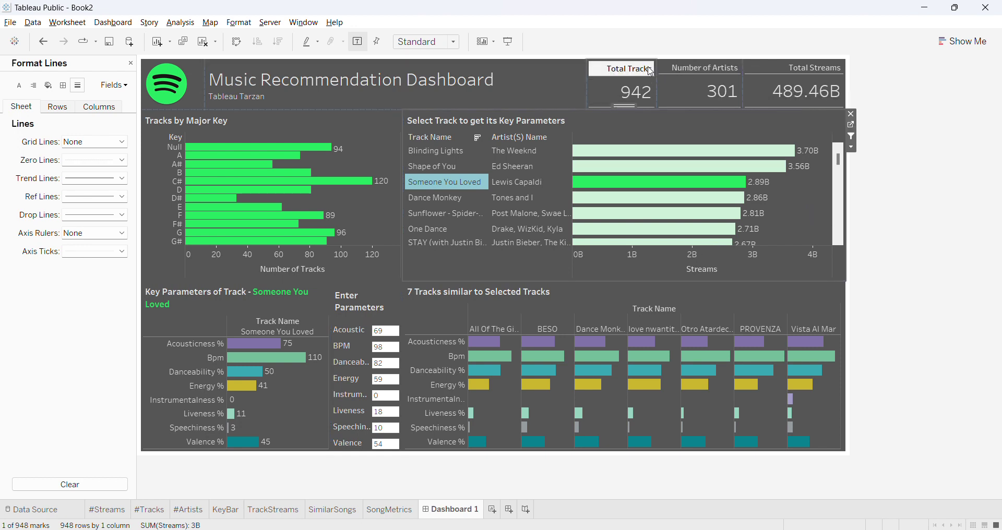
Give the Total Tracks KPI card grey row-divider lines
click(651, 72)
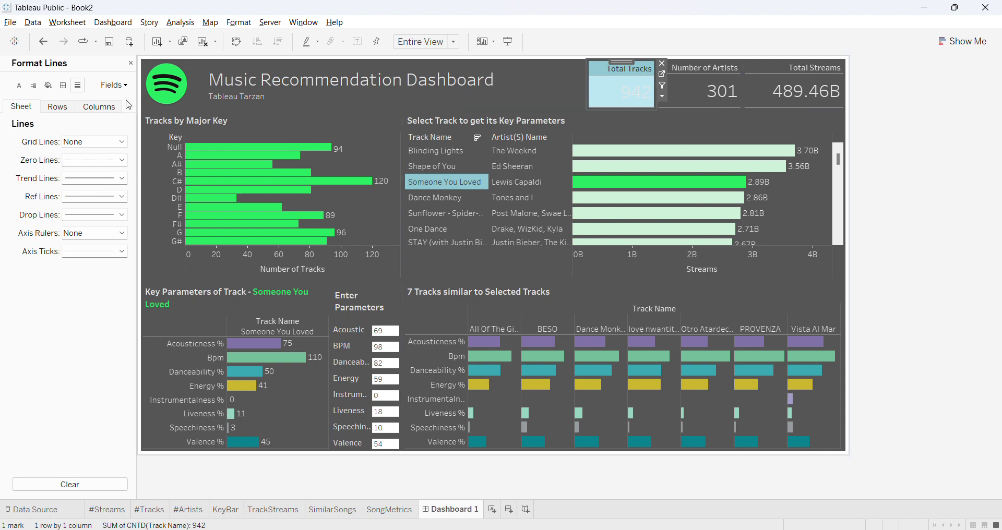
click(63, 85)
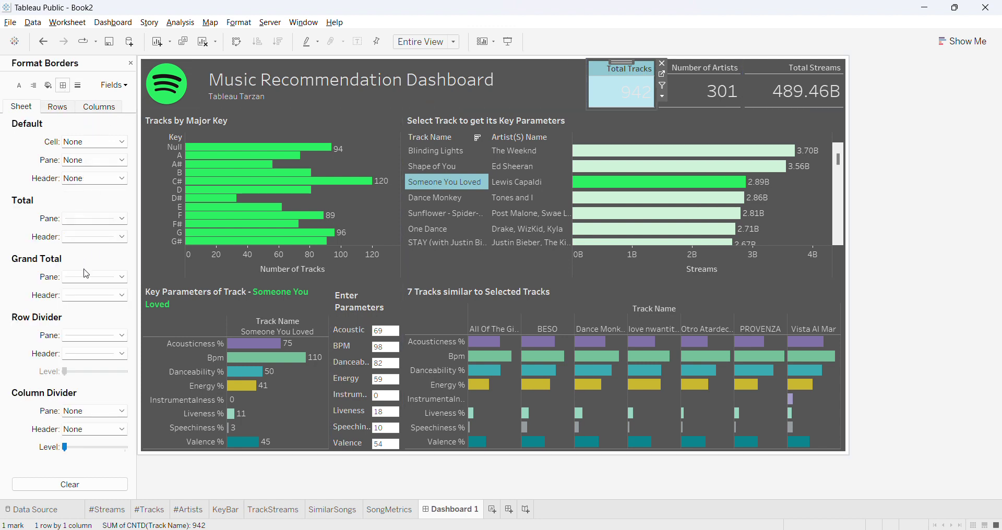
click(94, 339)
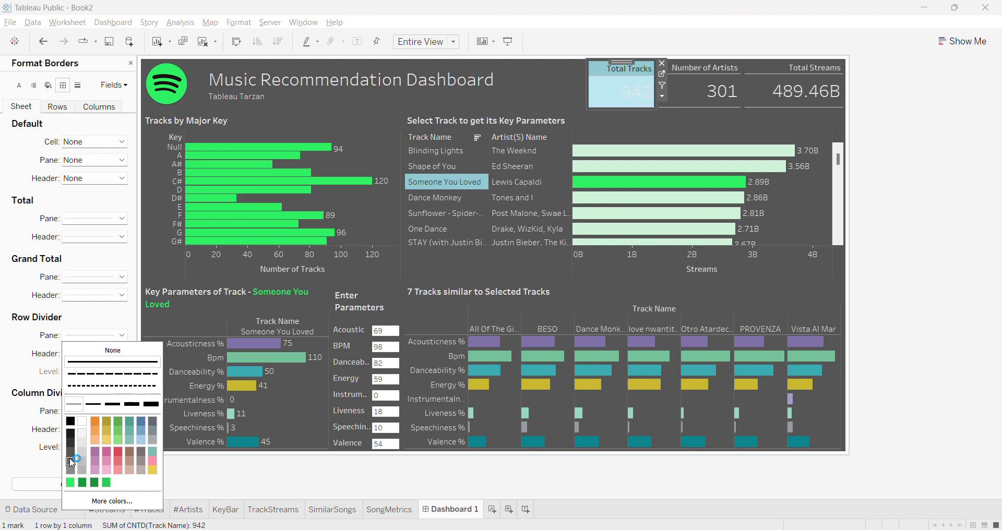
click(535, 97)
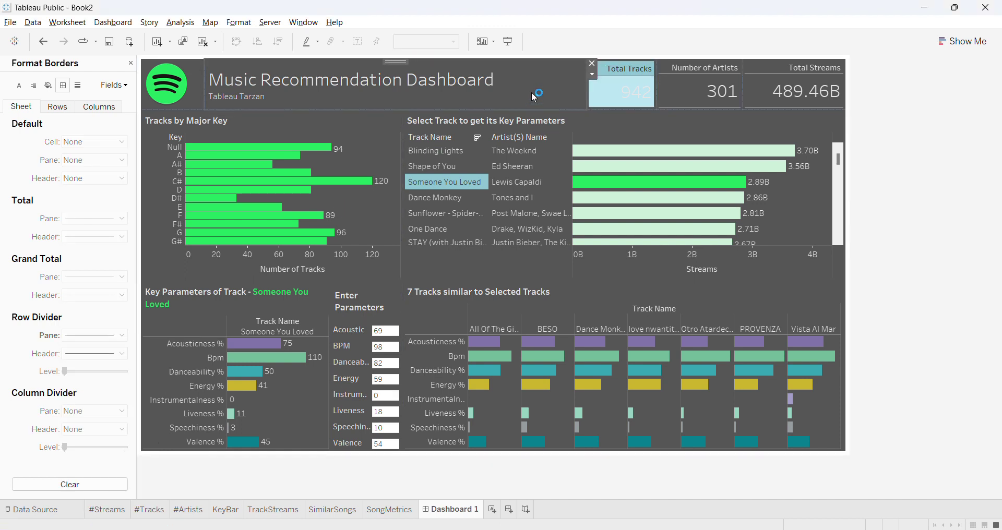
Give the Number of Artists KPI card grey row-divider lines
click(649, 71)
click(717, 75)
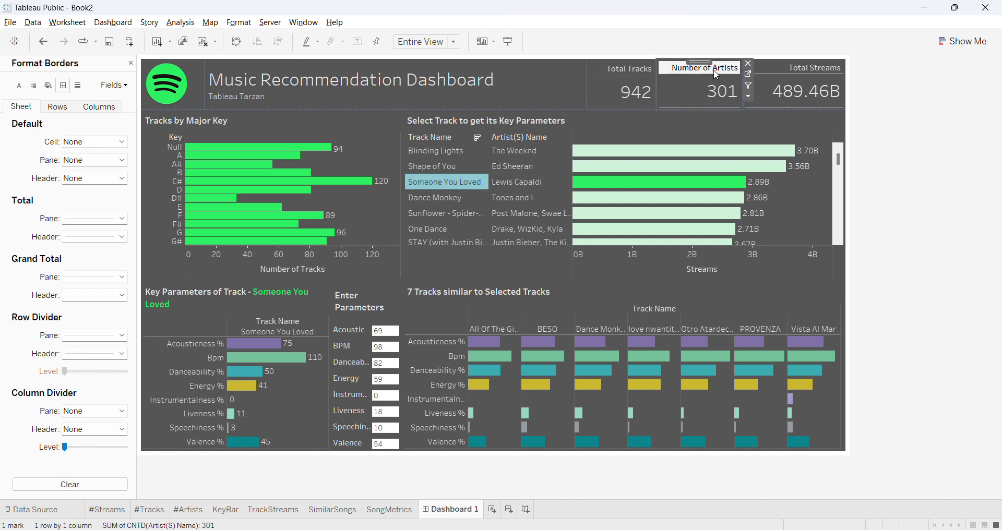
click(717, 74)
click(84, 337)
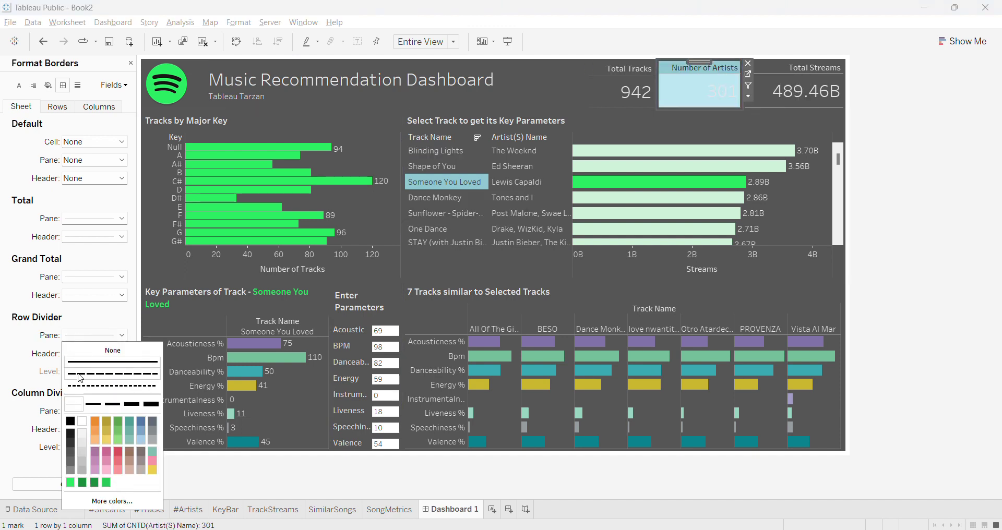
click(68, 462)
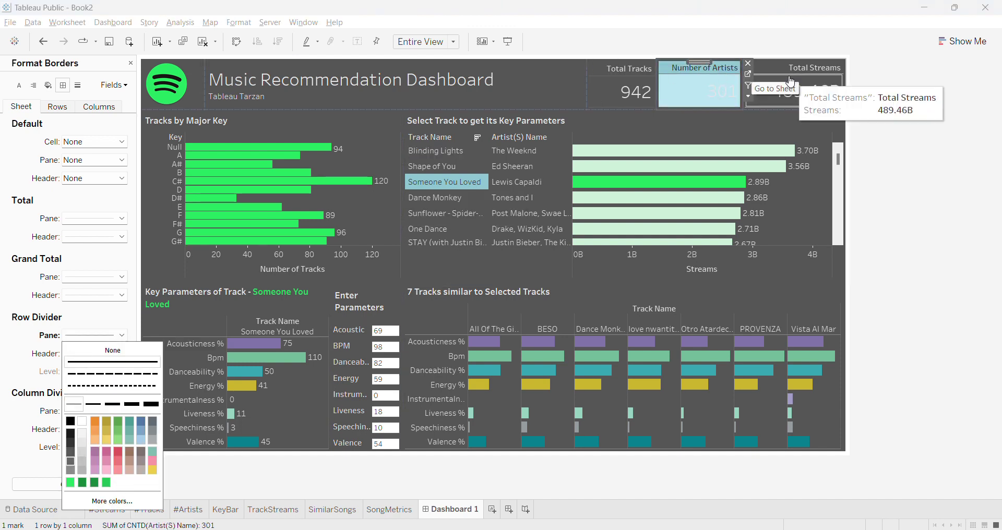
Give the Total Streams KPI card grey row-divider lines and check the result
click(817, 71)
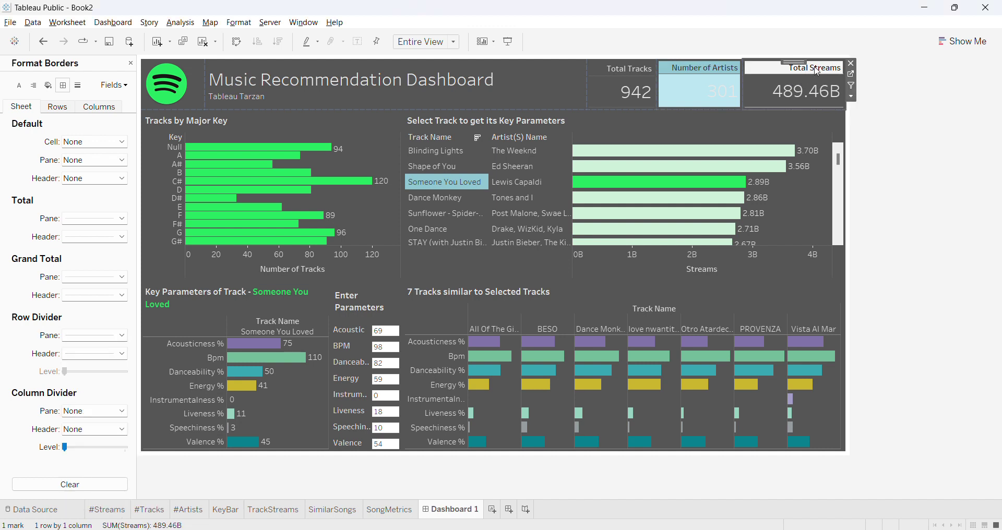
click(71, 337)
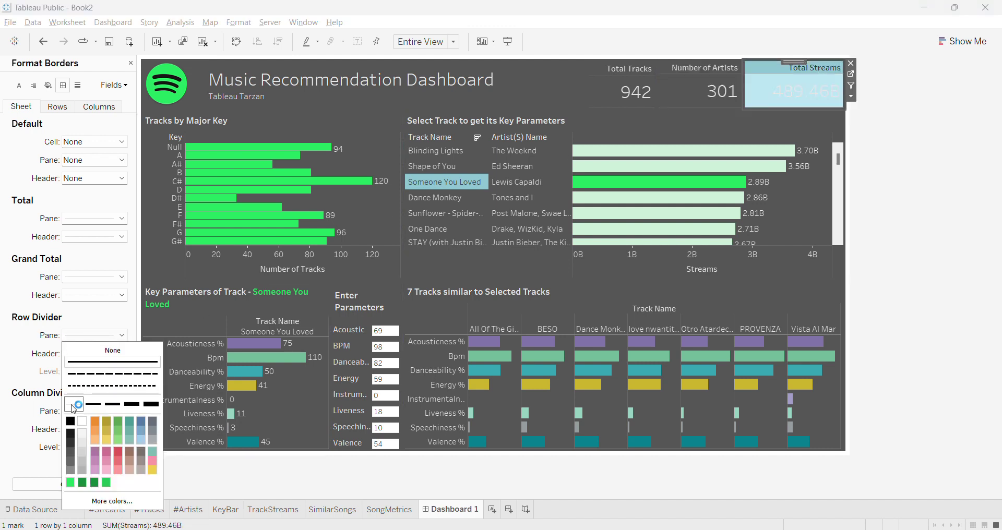
click(70, 461)
click(960, 225)
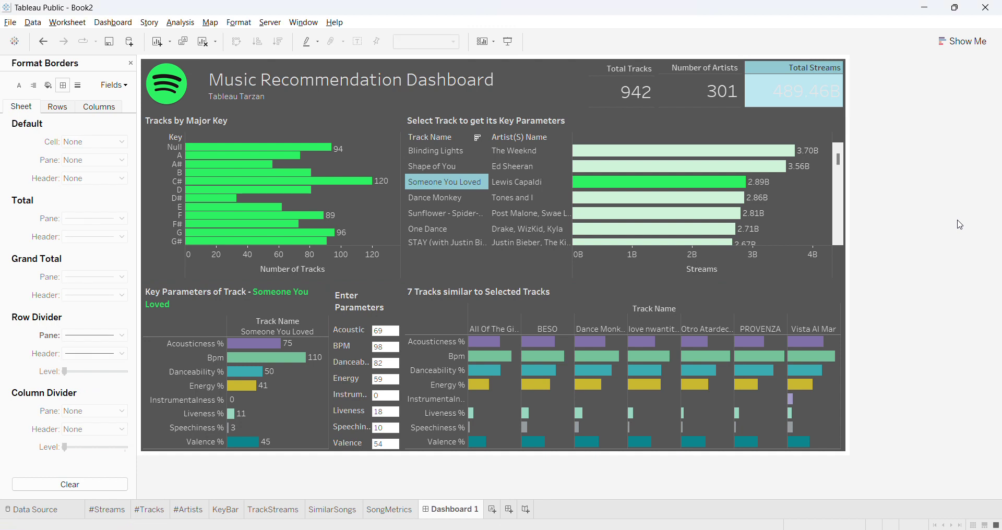
click(769, 68)
click(947, 152)
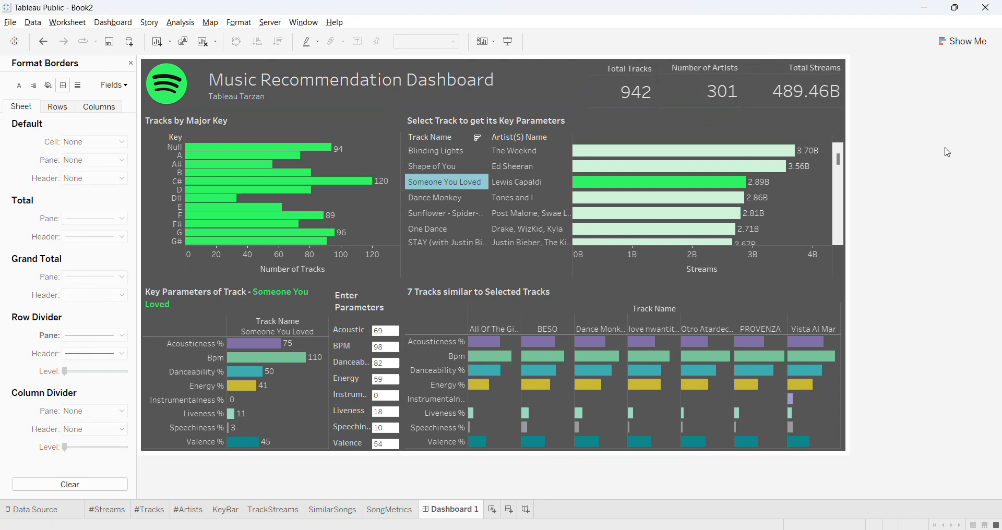
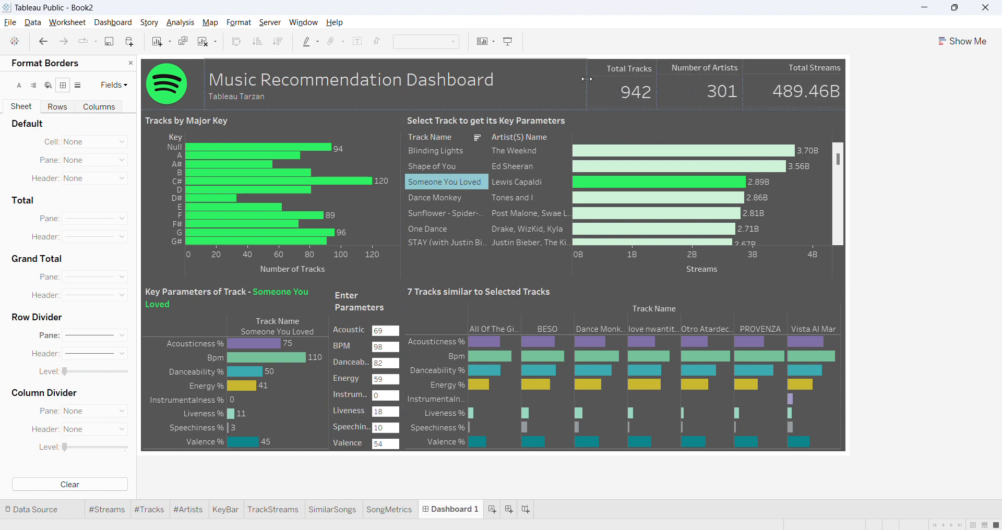
Add an empty vertical container to the title row beside the dashboard title
click(702, 71)
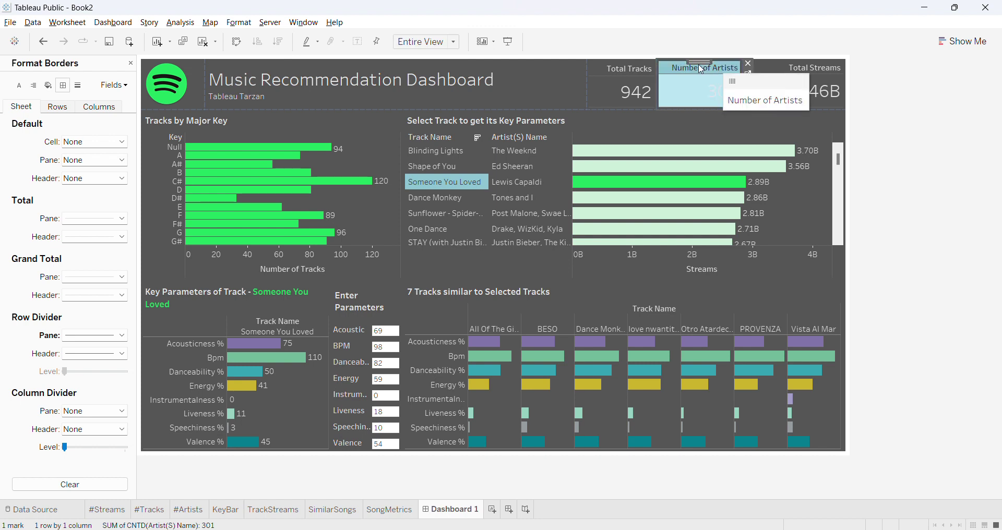
click(131, 64)
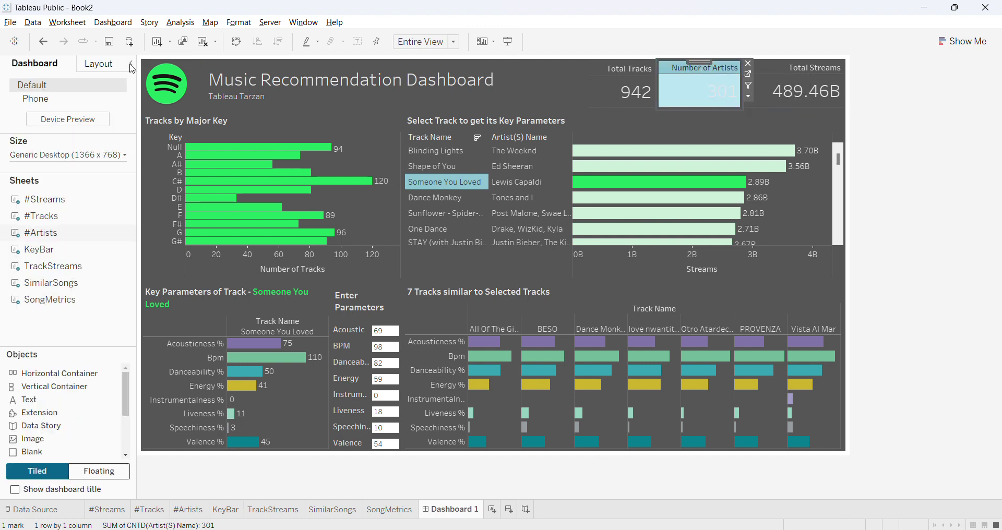
click(92, 75)
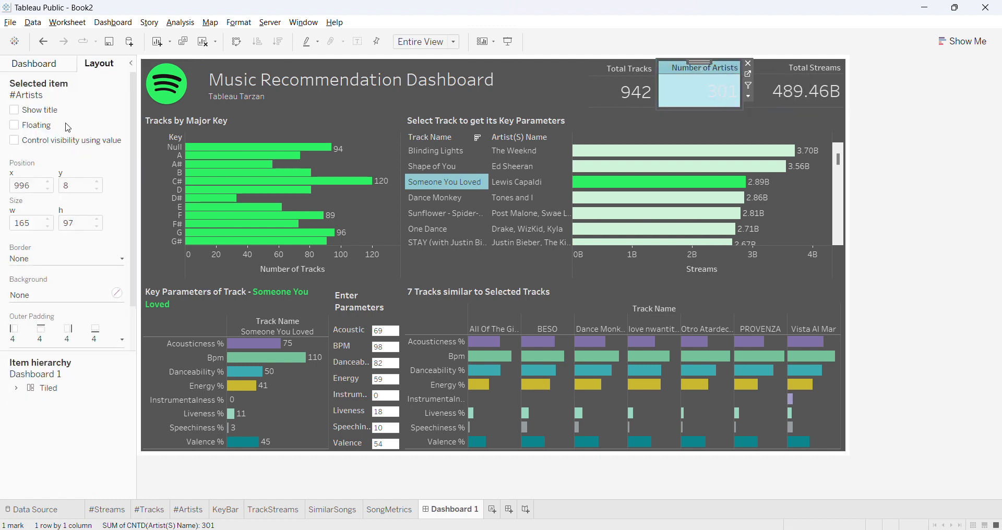
click(546, 67)
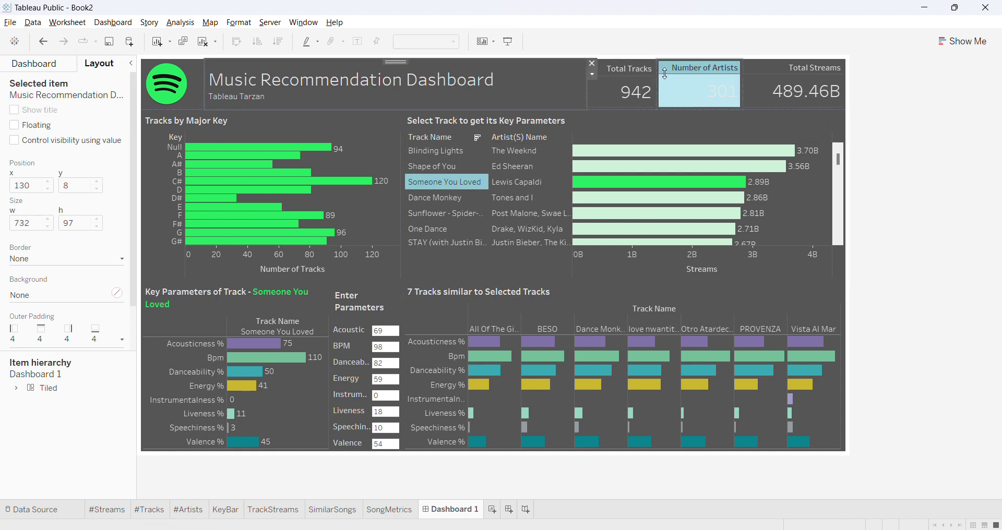
click(48, 66)
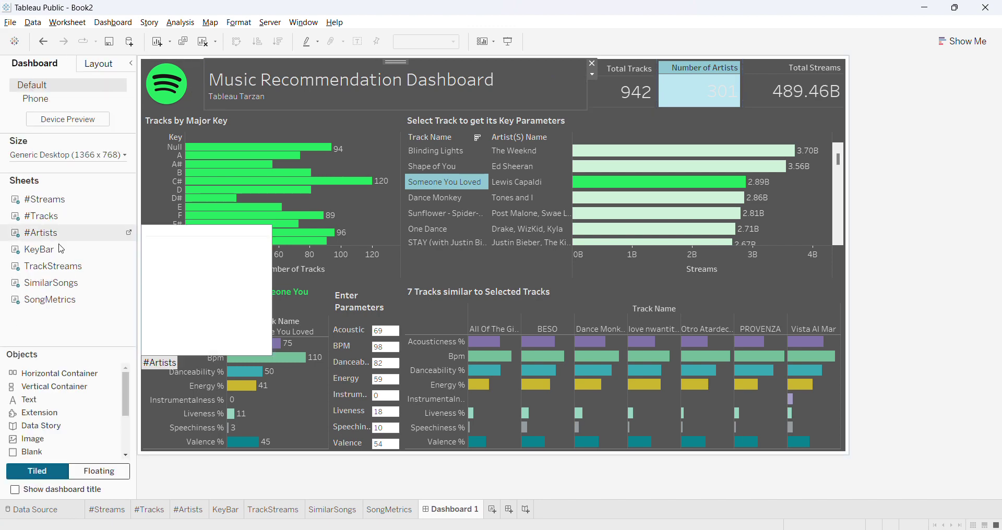
mouse_move(29, 391)
mouse_down()
mouse_move(522, 172)
mouse_move(553, 104)
mouse_move(556, 35)
mouse_move(555, 77)
mouse_move(569, 86)
mouse_move(620, 63)
mouse_move(472, 83)
mouse_up()
Move Total Tracks, Number of Artists and Total Streams into the container and widen the title
click(621, 71)
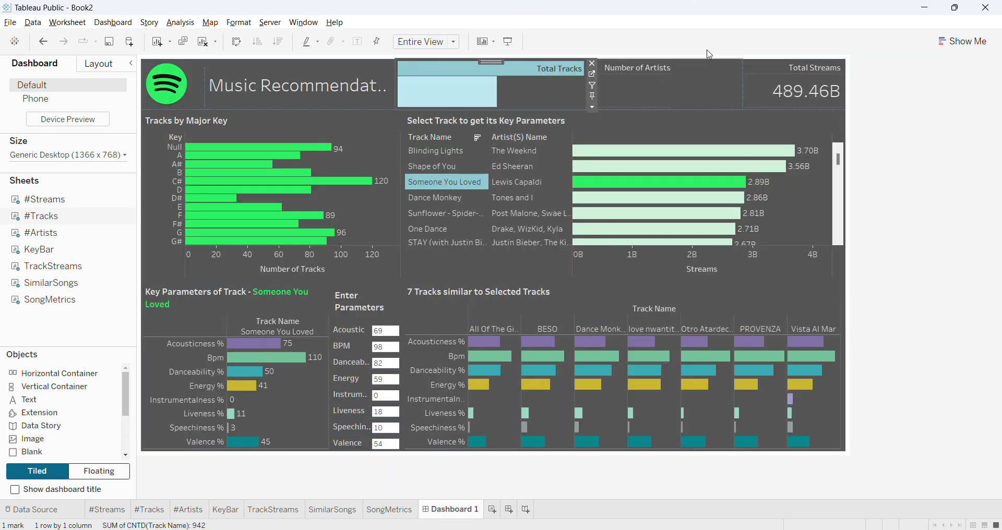
click(695, 69)
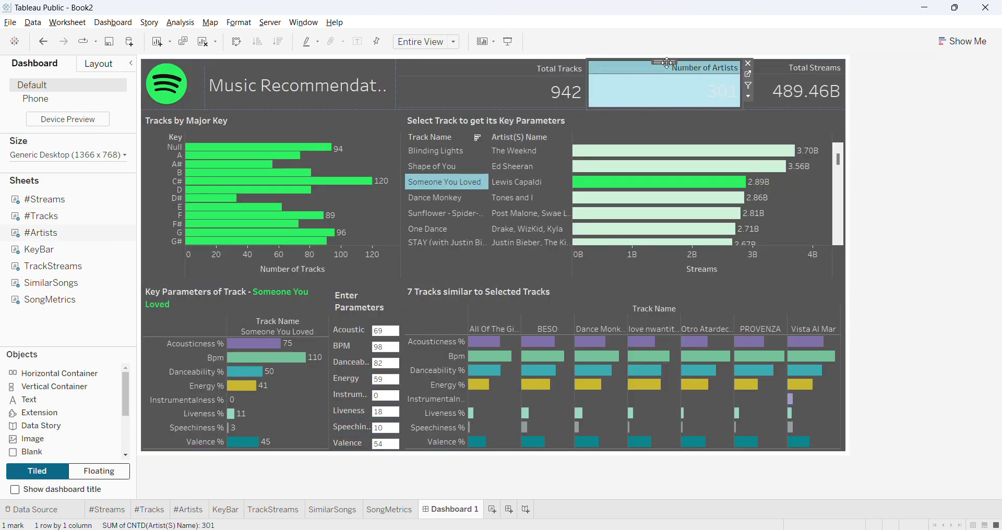
drag(664, 63, 573, 87)
click(734, 79)
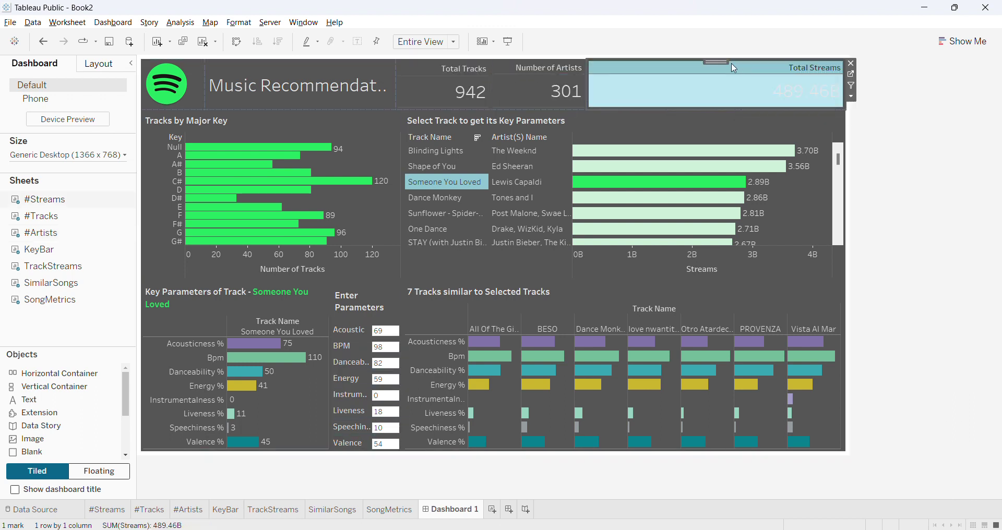
drag(720, 64, 559, 76)
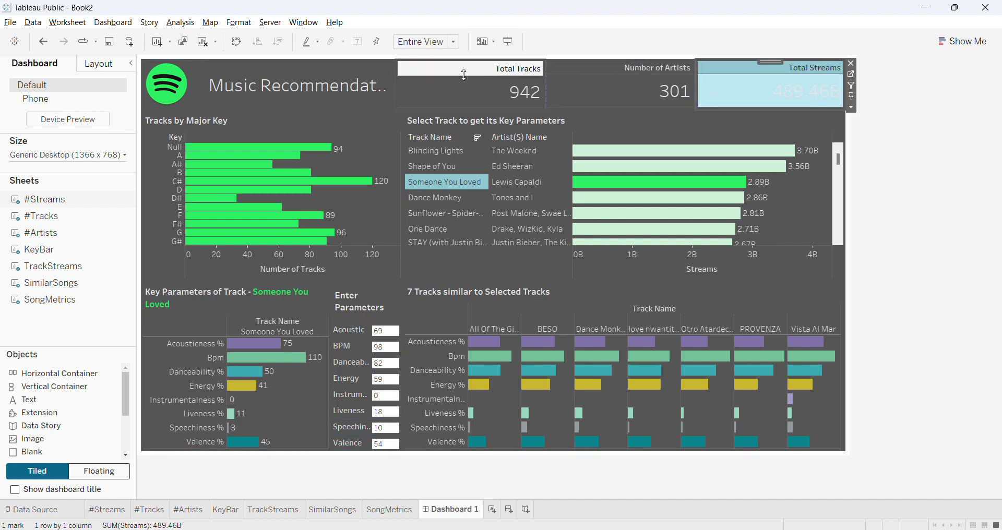
drag(392, 80, 572, 81)
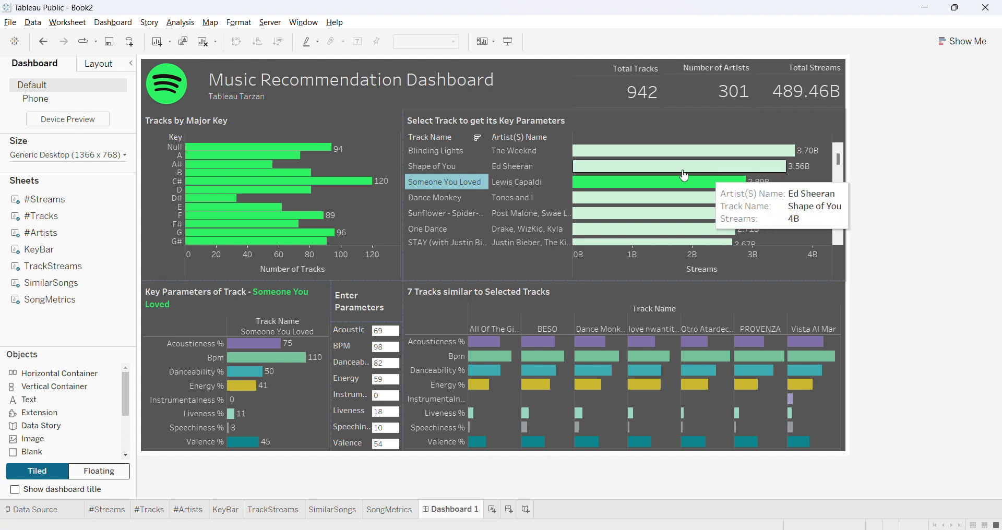
Give the Tracks by Major Key chart a green border
click(371, 124)
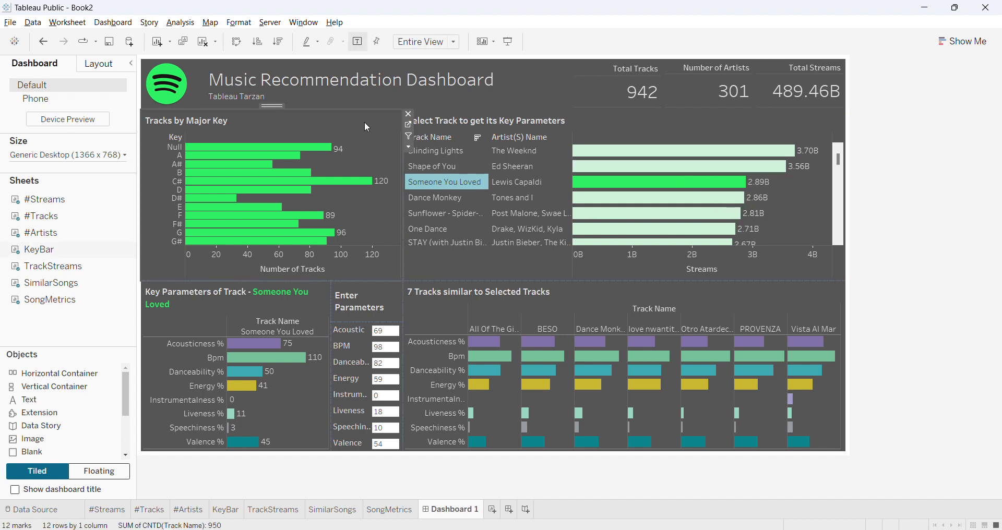
click(105, 67)
click(49, 259)
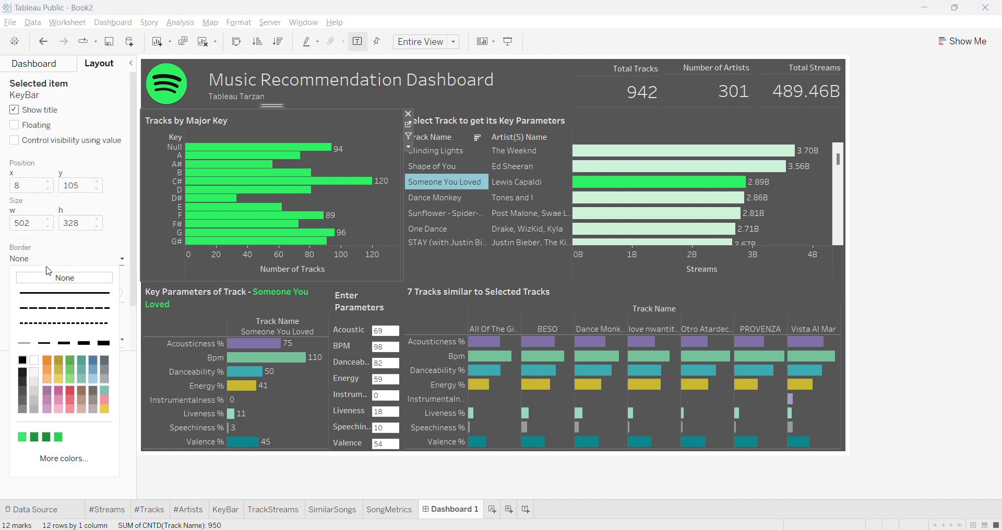
click(23, 440)
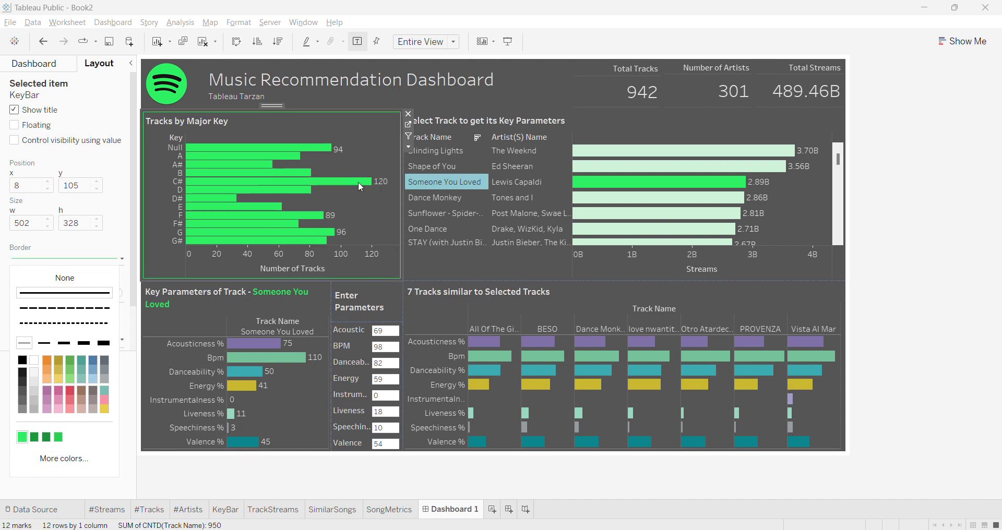
key(Escape)
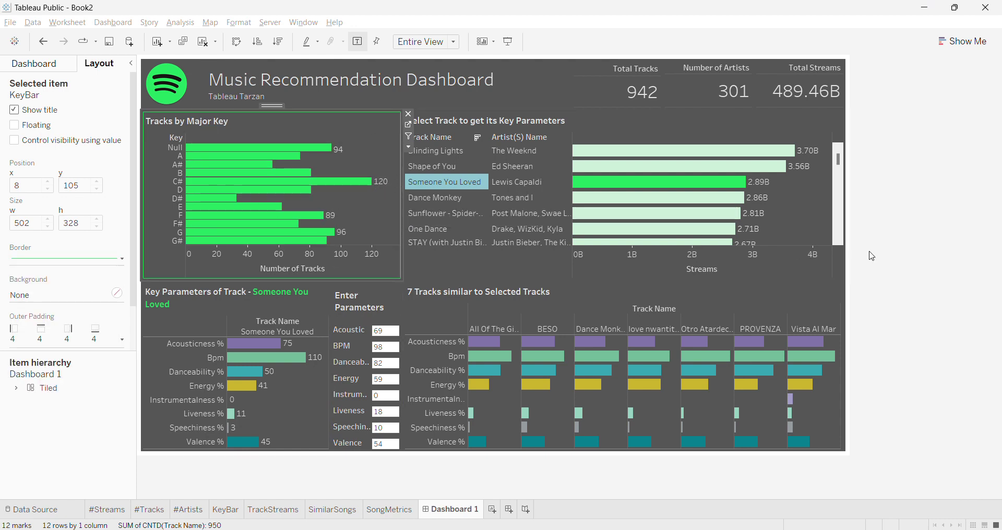
key(Escape)
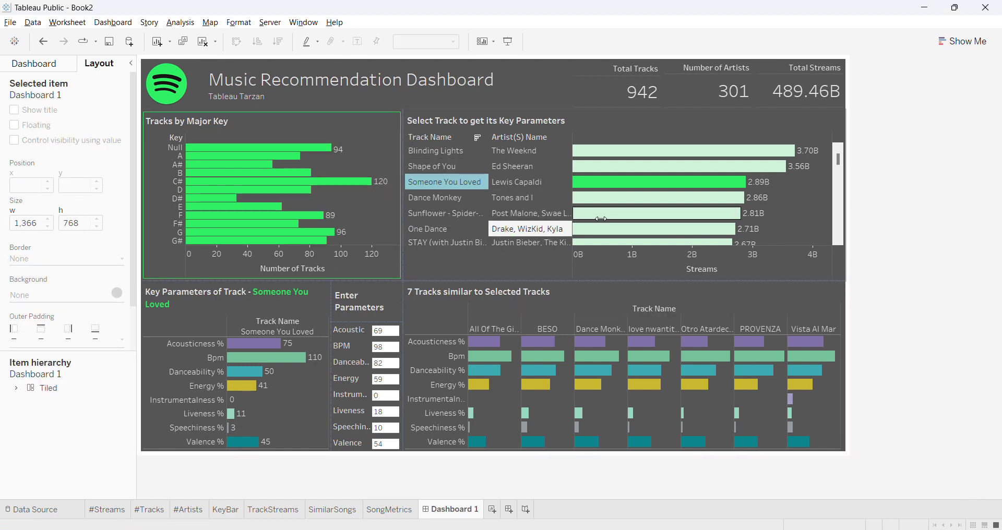
Change that chart's border to a darker custom green (#159642)
click(377, 120)
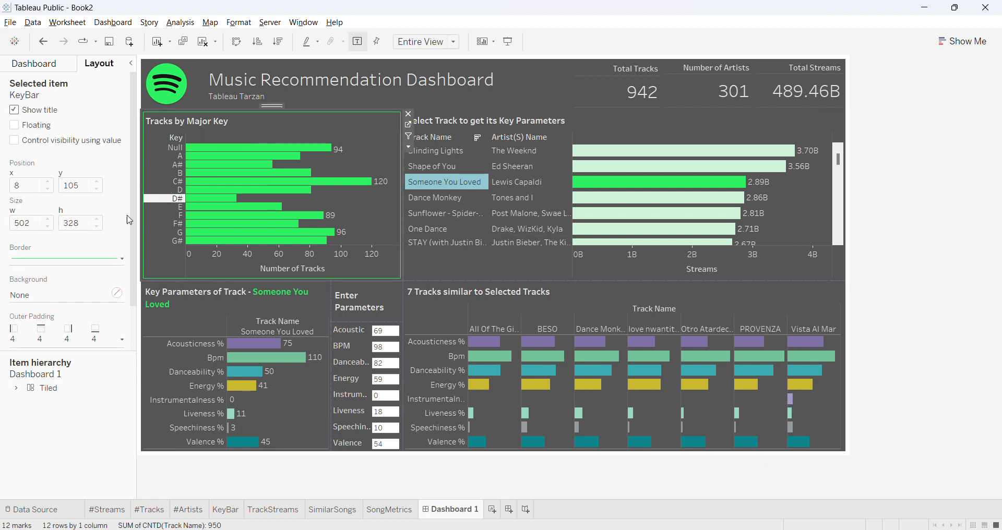
click(43, 258)
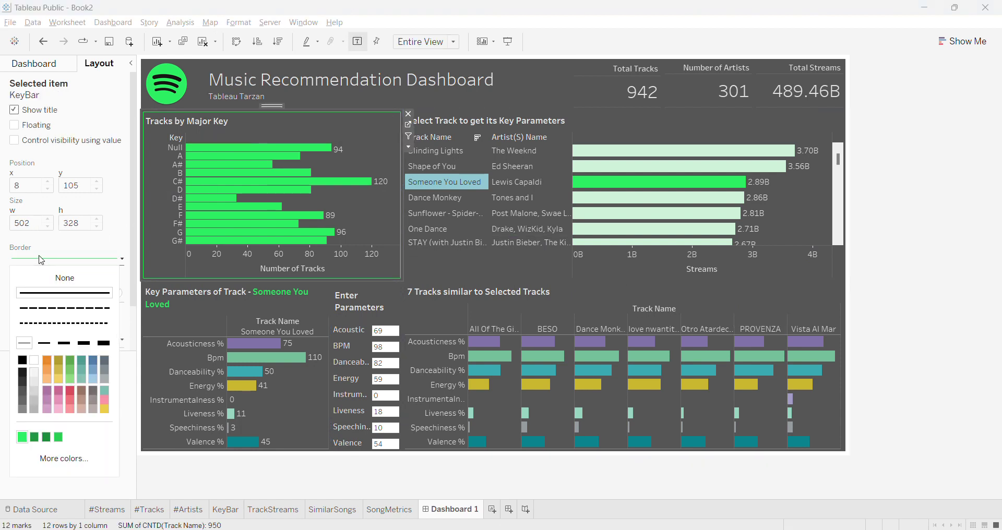
click(56, 459)
click(56, 463)
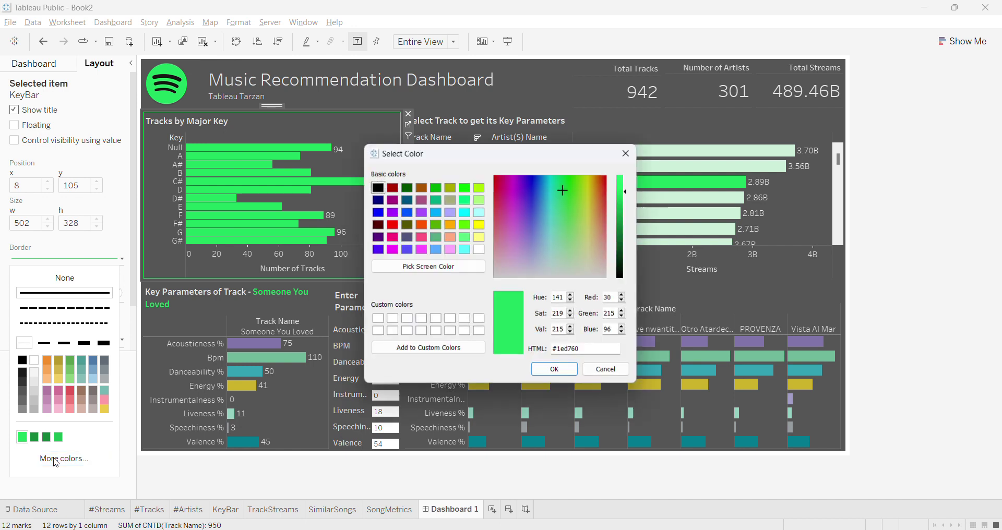
drag(626, 195, 629, 222)
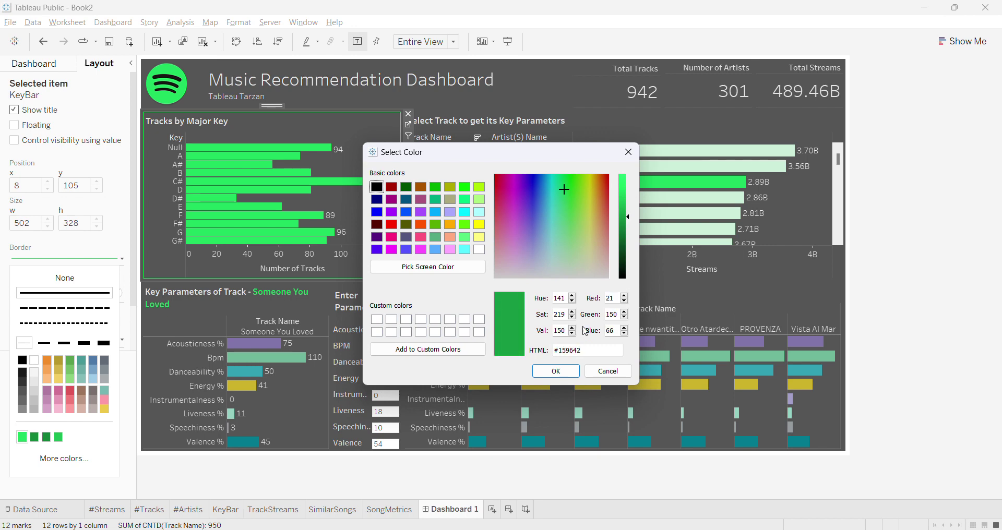
click(556, 372)
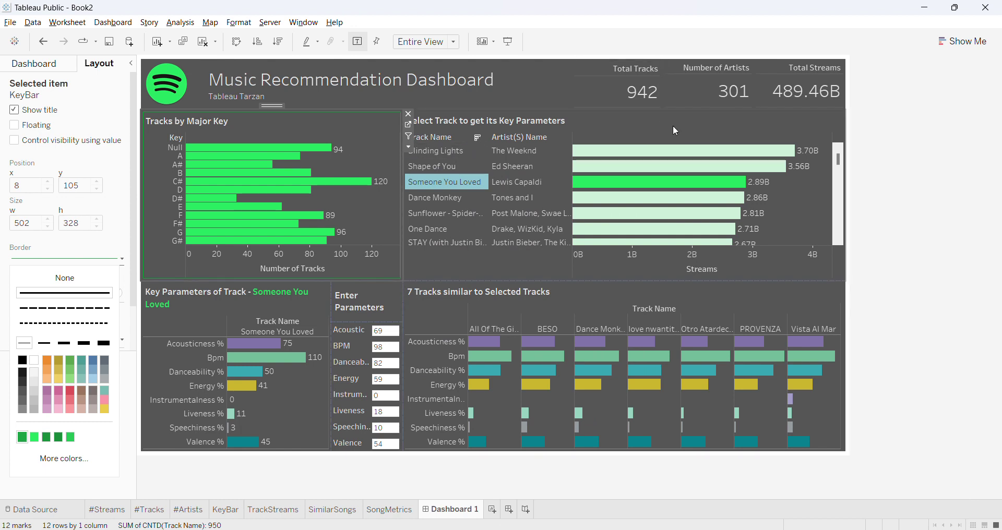
Give the track-selection chart and the Key Parameters table green borders
click(652, 119)
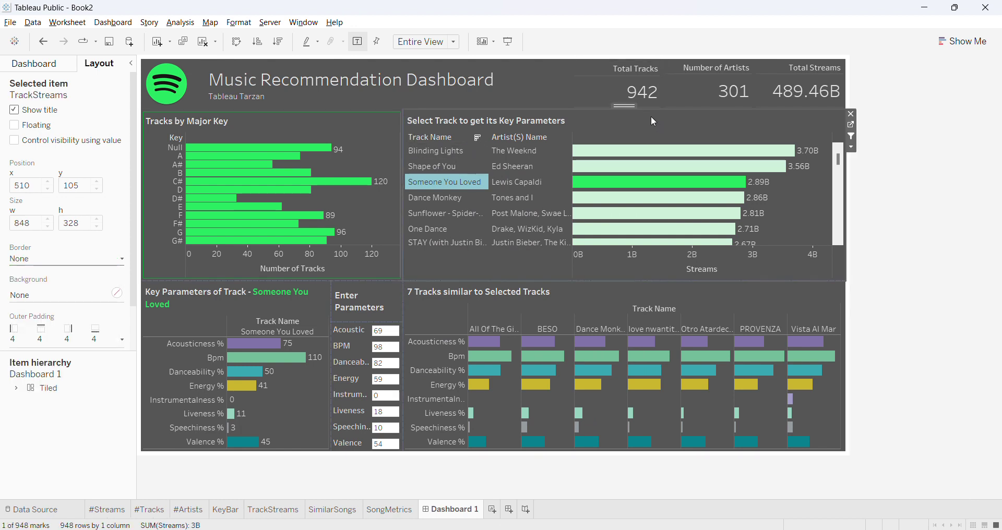
click(36, 264)
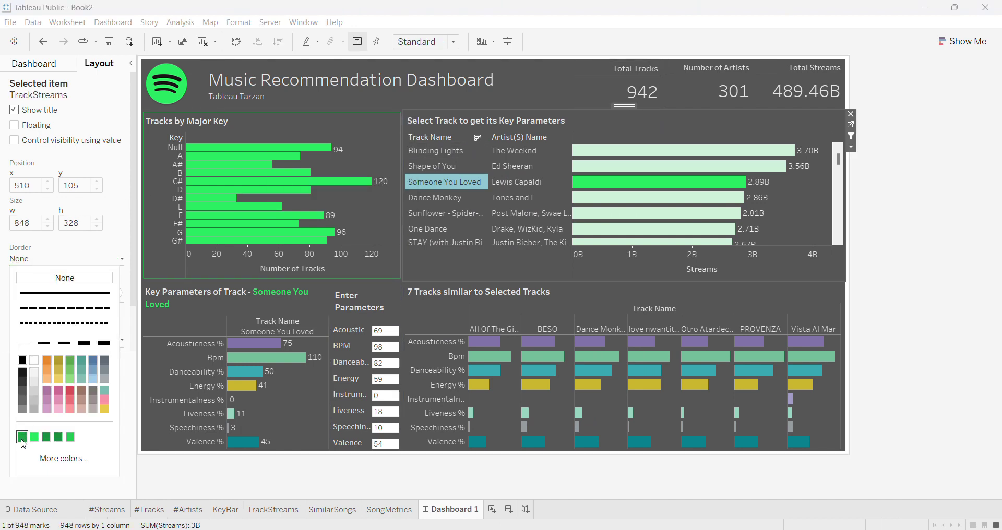
click(64, 293)
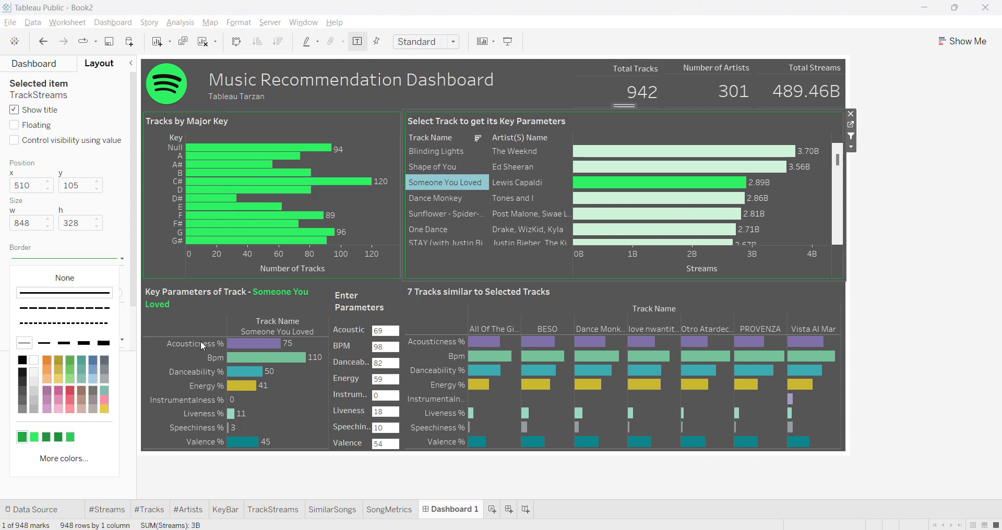
click(321, 290)
click(21, 260)
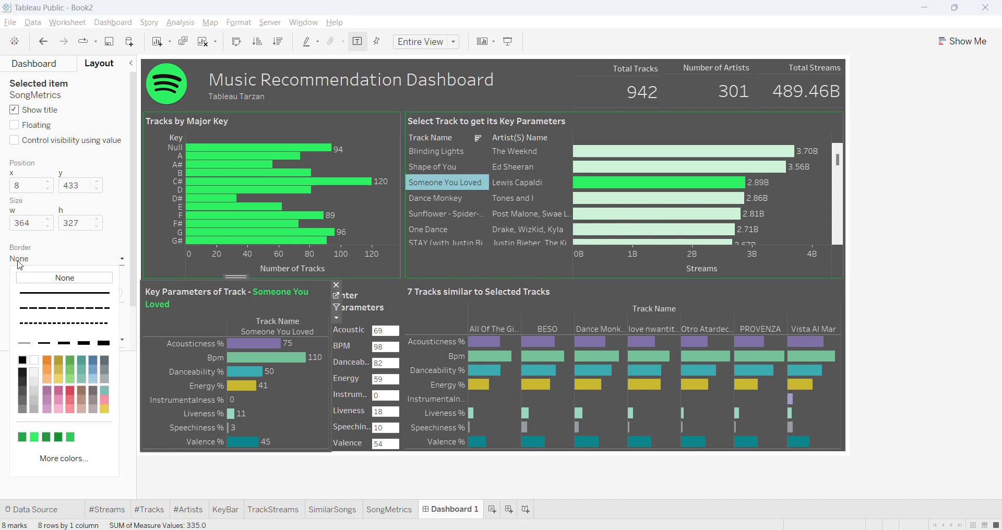
click(22, 438)
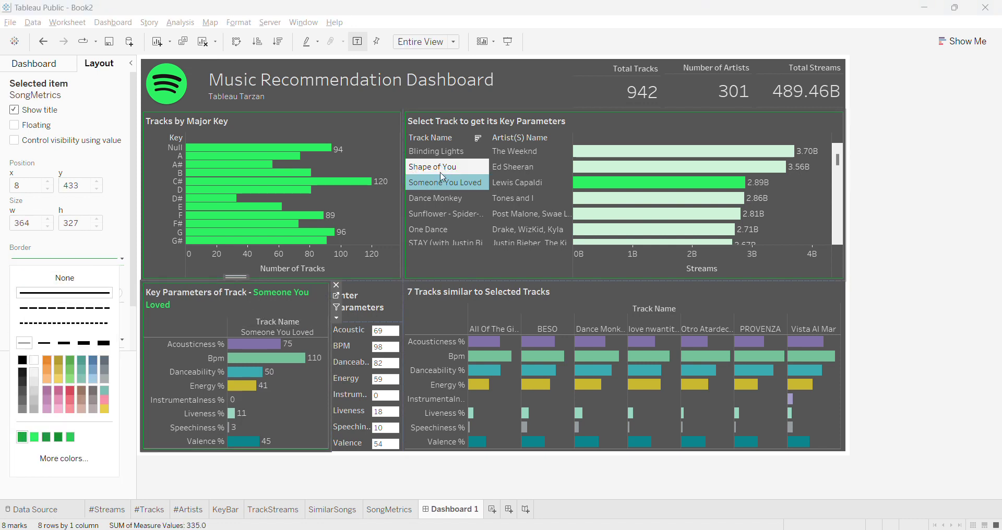
Give the 7 Tracks similar to Selected Tracks sheet a green border
click(434, 231)
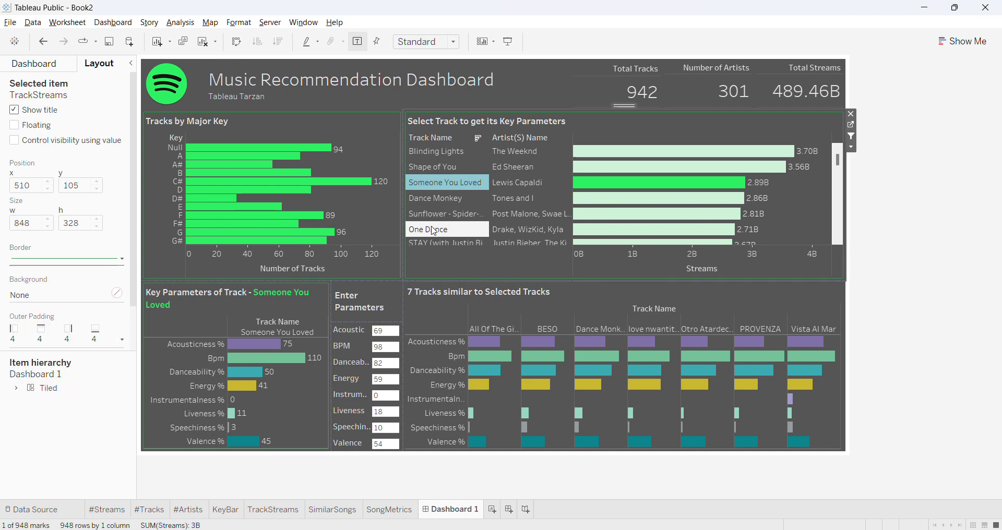
click(472, 296)
click(47, 260)
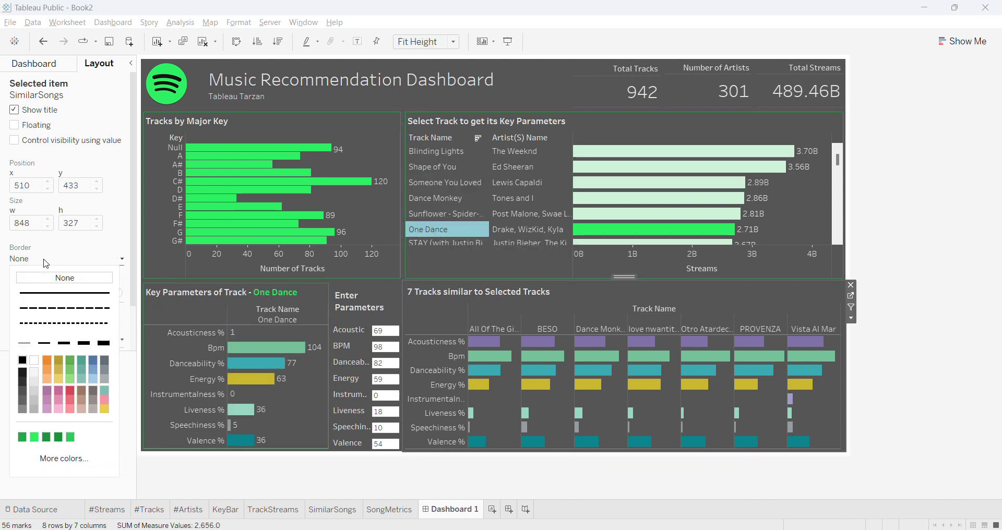
click(22, 437)
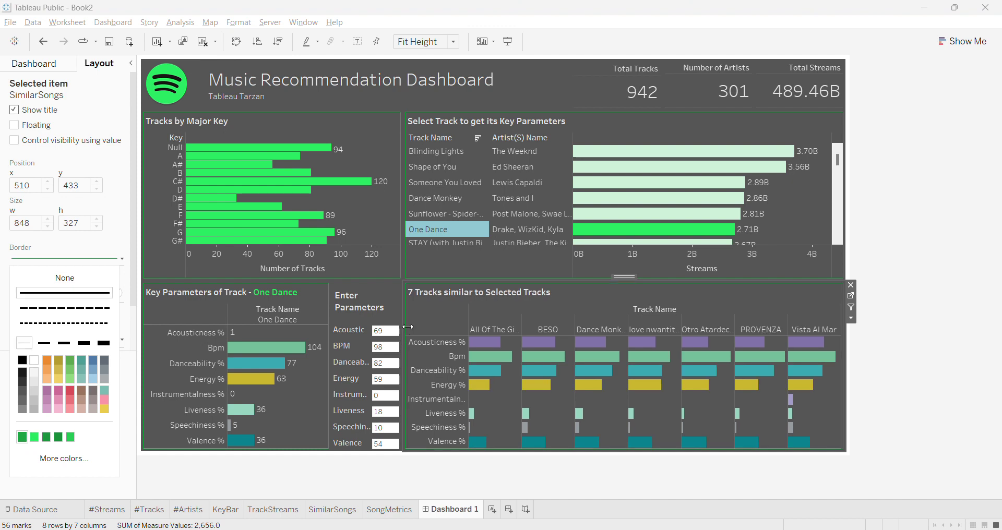
click(386, 298)
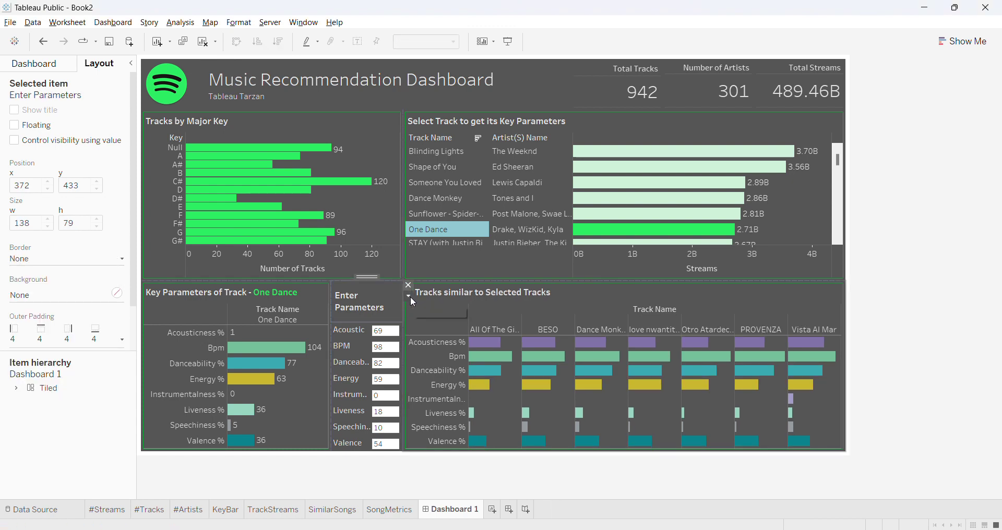
Move the Enter Parameters title out of the top of the parameter column
click(409, 297)
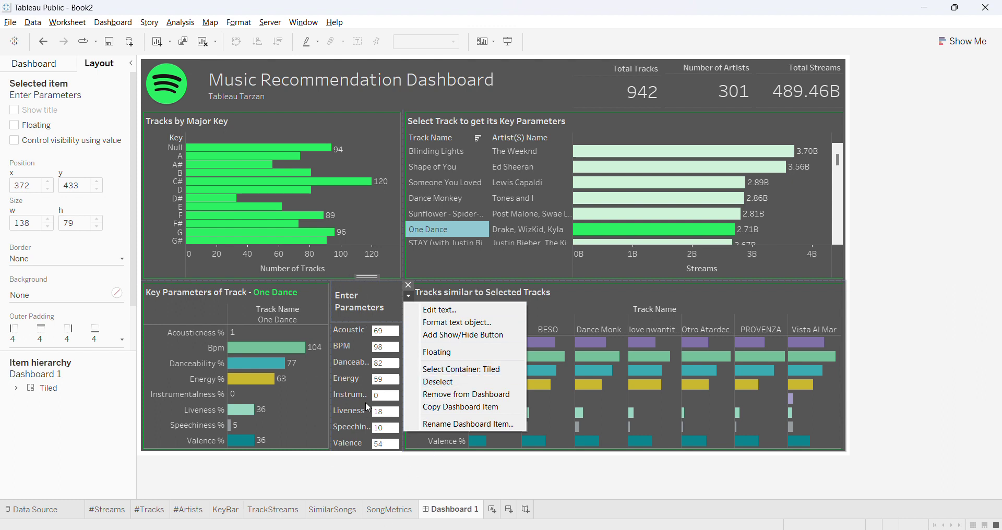
click(343, 326)
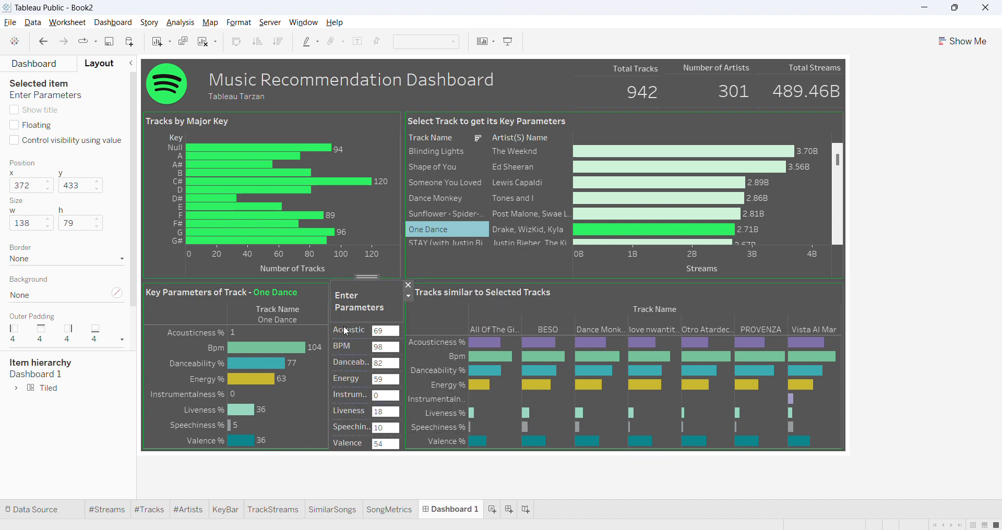
click(344, 329)
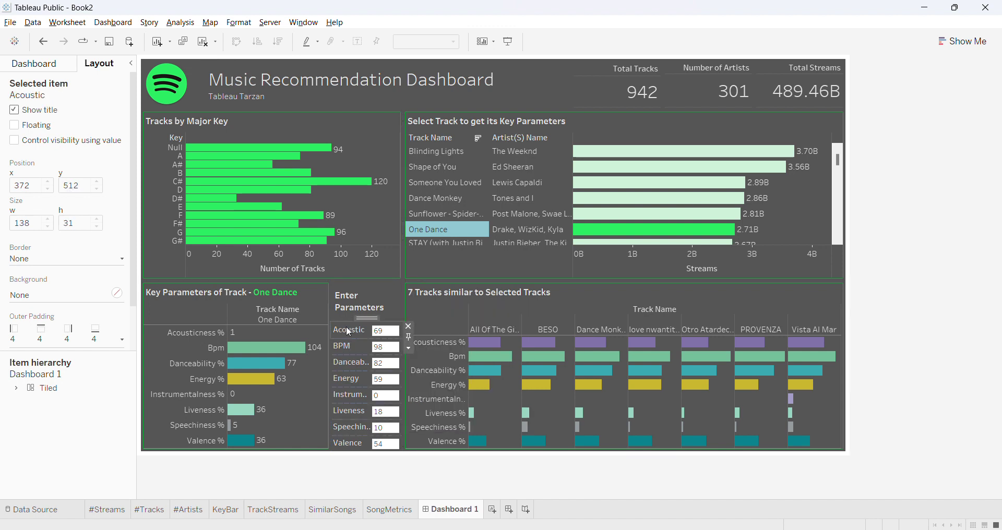
click(409, 348)
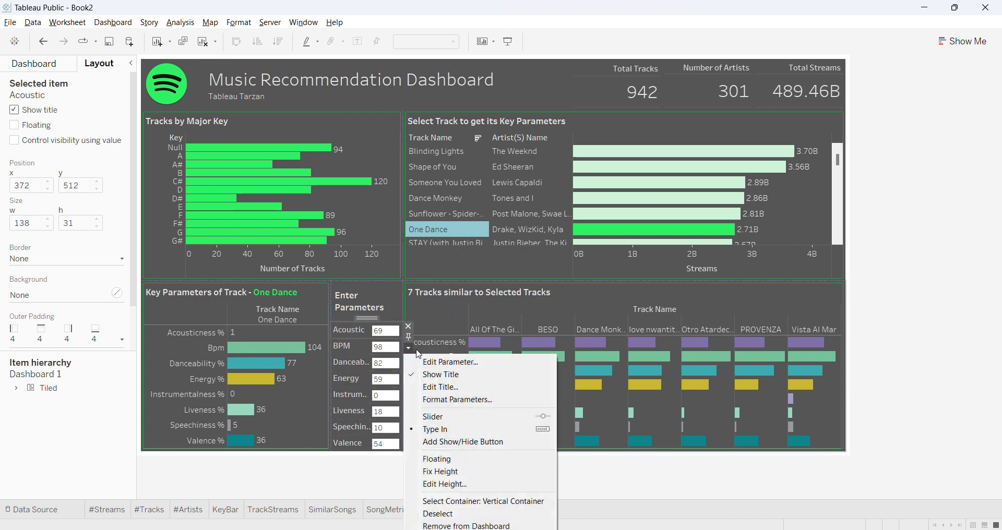
click(458, 502)
click(358, 292)
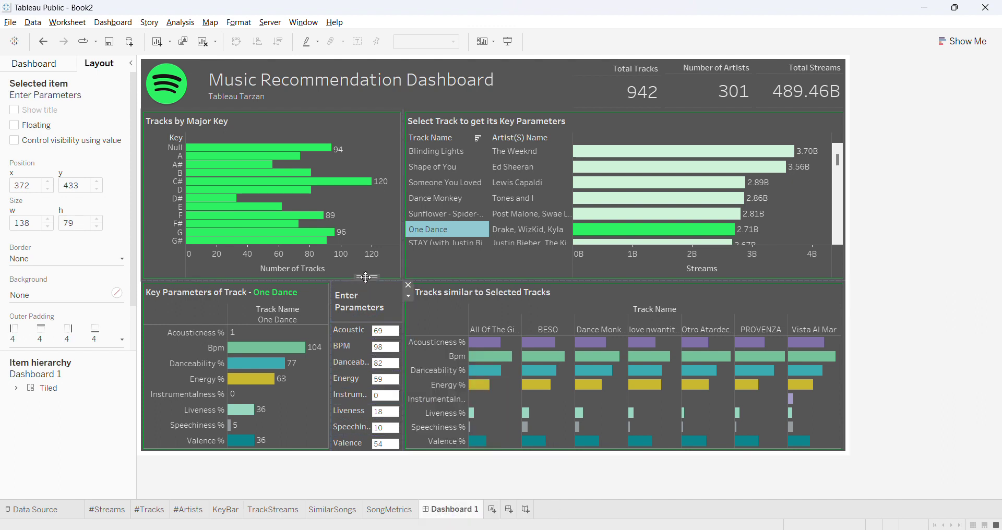
drag(366, 277, 363, 347)
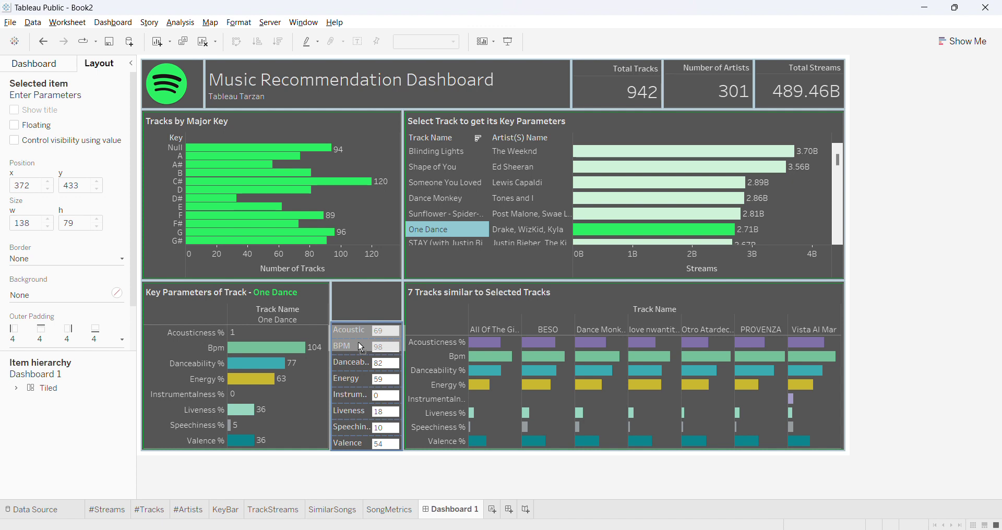
Place Enter Parameters back above the Acoustic input in the parameter column
click(361, 347)
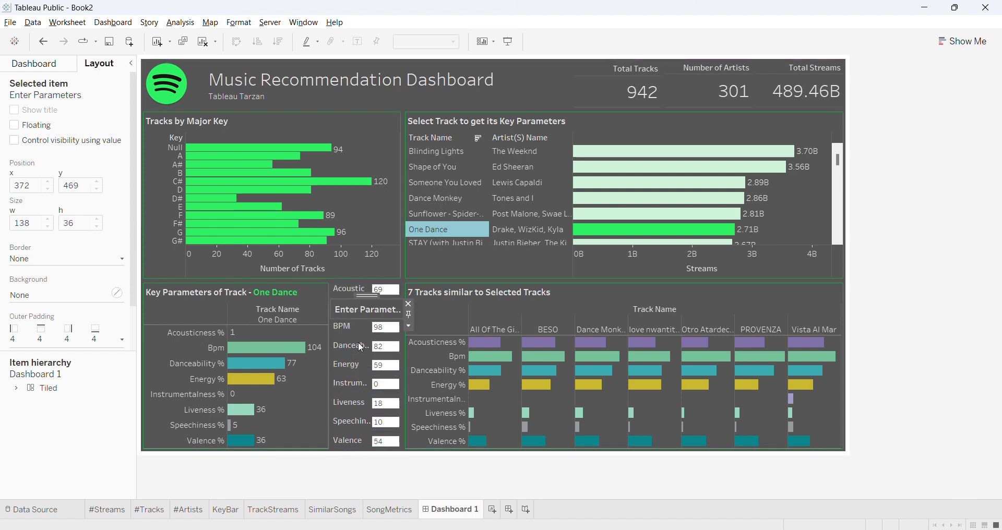
click(359, 291)
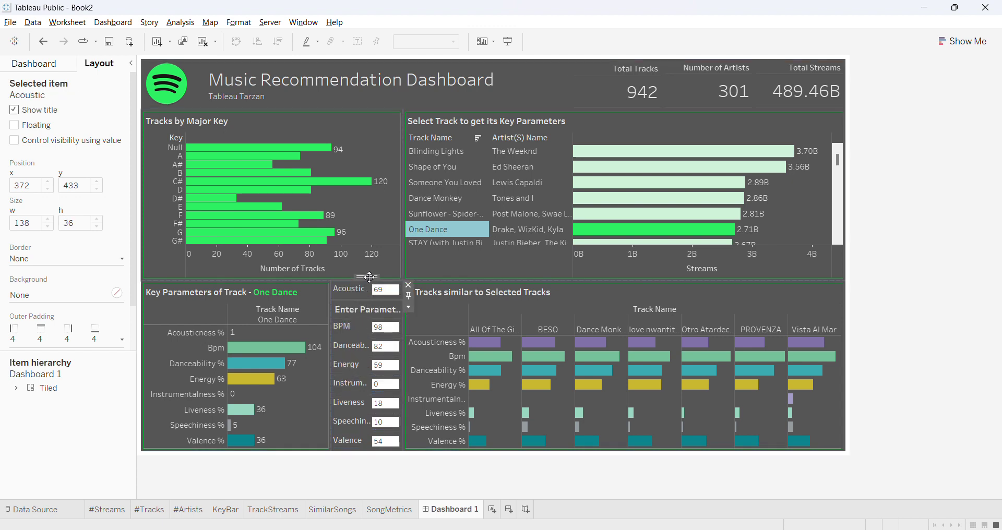
drag(370, 277, 345, 332)
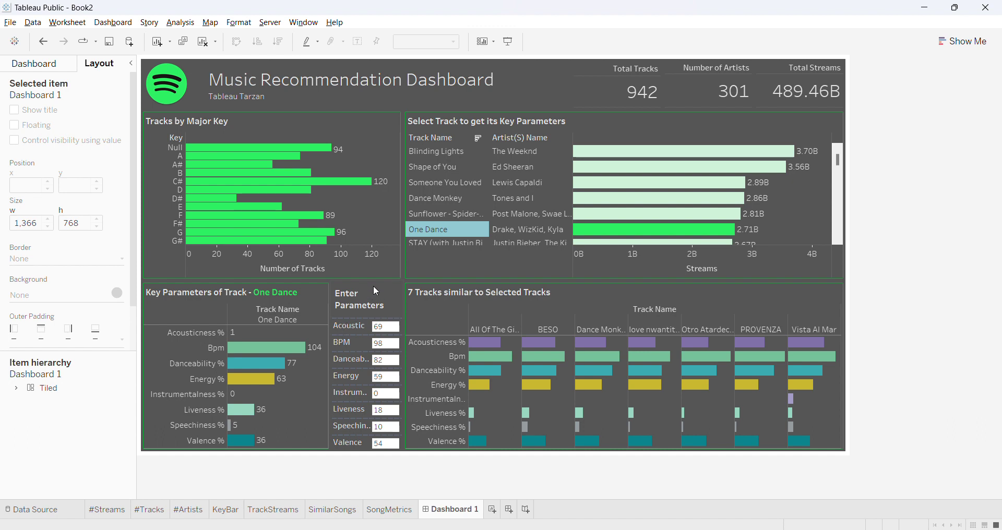
Hide the Track Name field label in the Key Parameters table
click(280, 302)
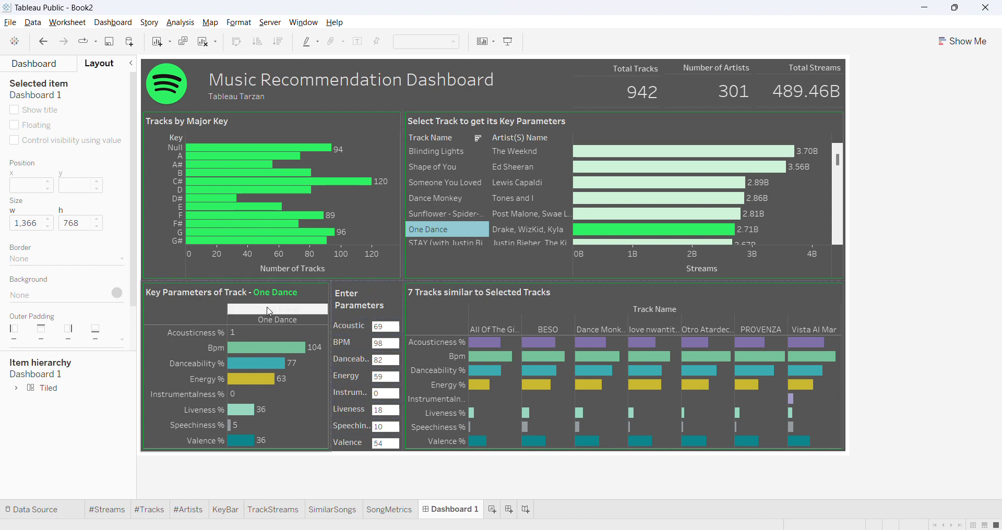
right_click(269, 312)
click(312, 361)
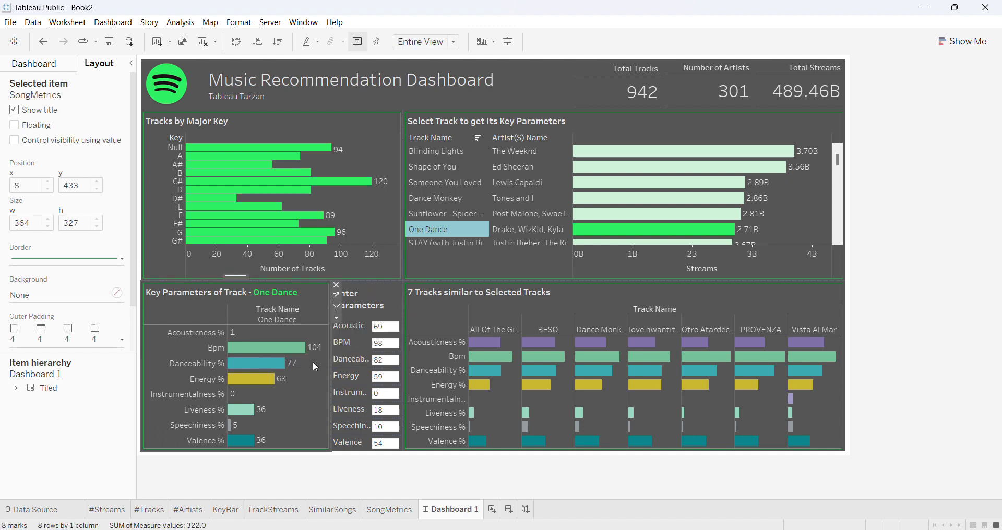
Hide the similar tracks chart's Track Name label and shorten its header row
right_click(631, 309)
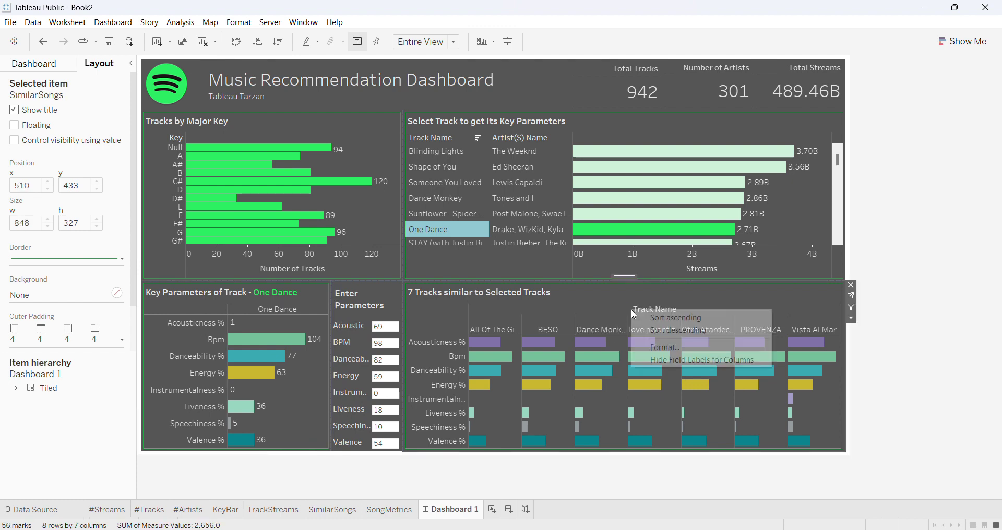
click(654, 360)
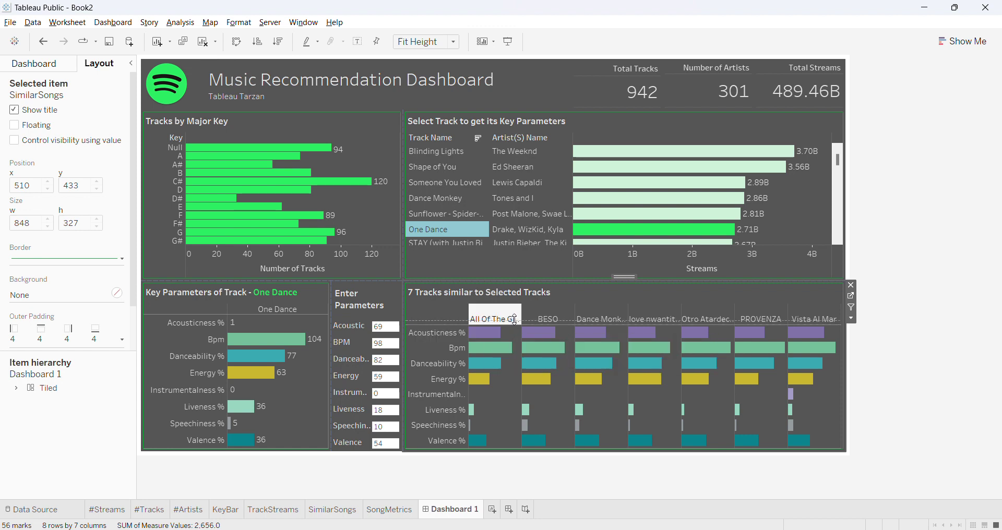
drag(515, 325, 514, 312)
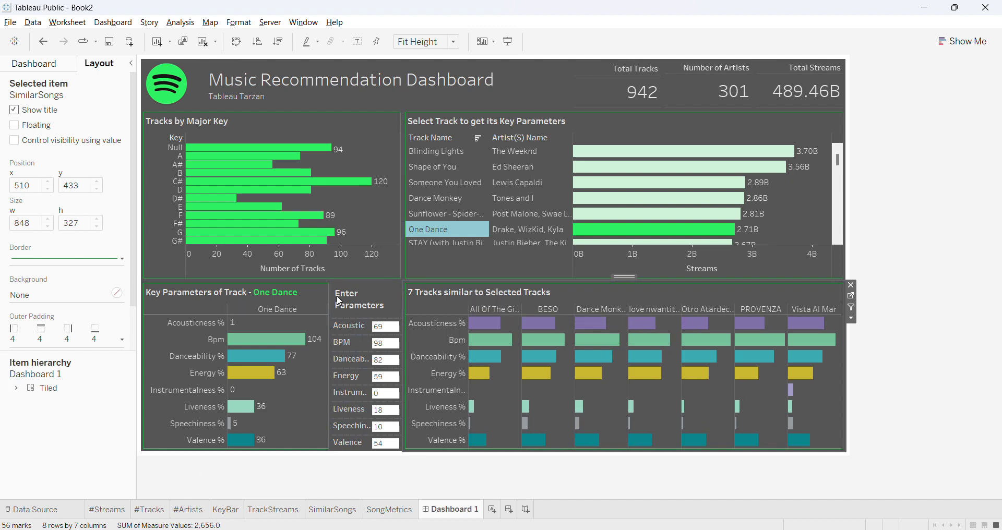
Give the Enter Parameters title block a solid grey border
click(385, 298)
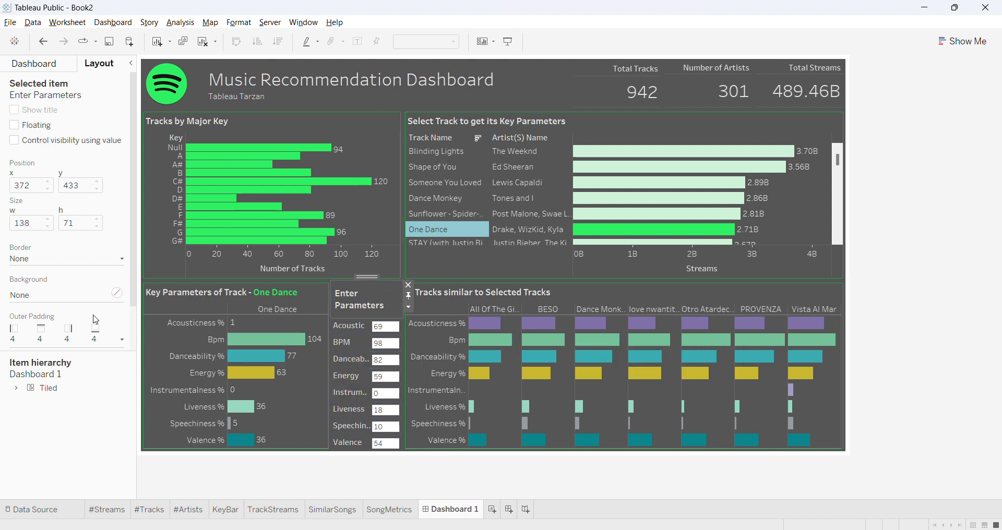
click(37, 259)
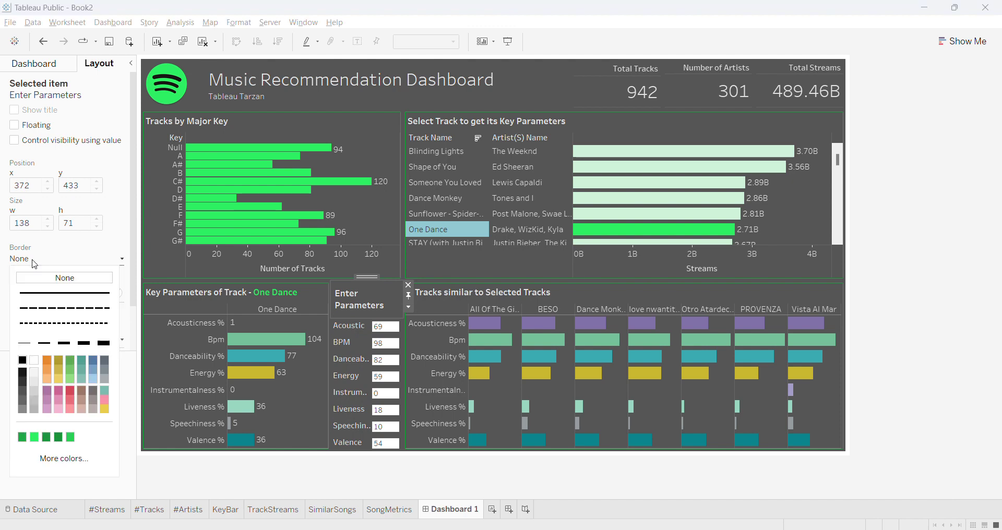
click(23, 410)
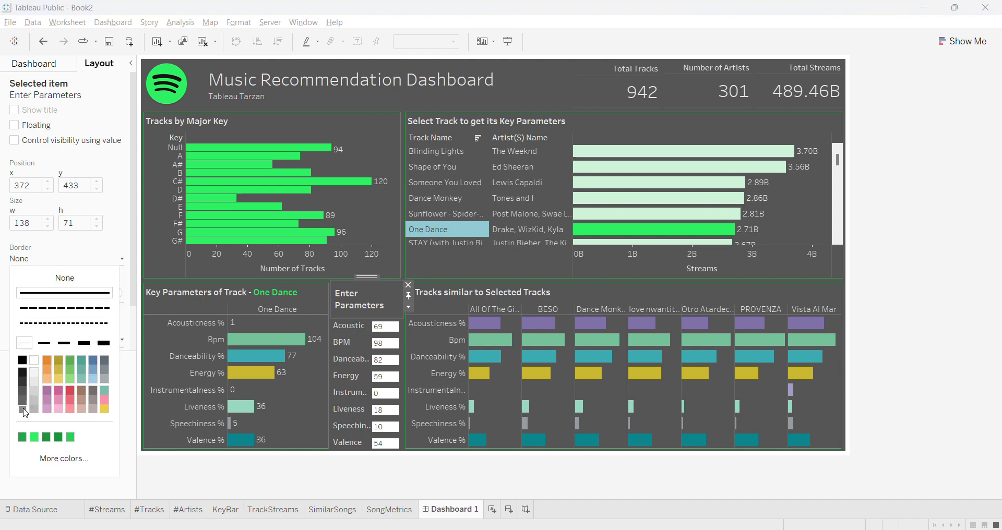
click(335, 488)
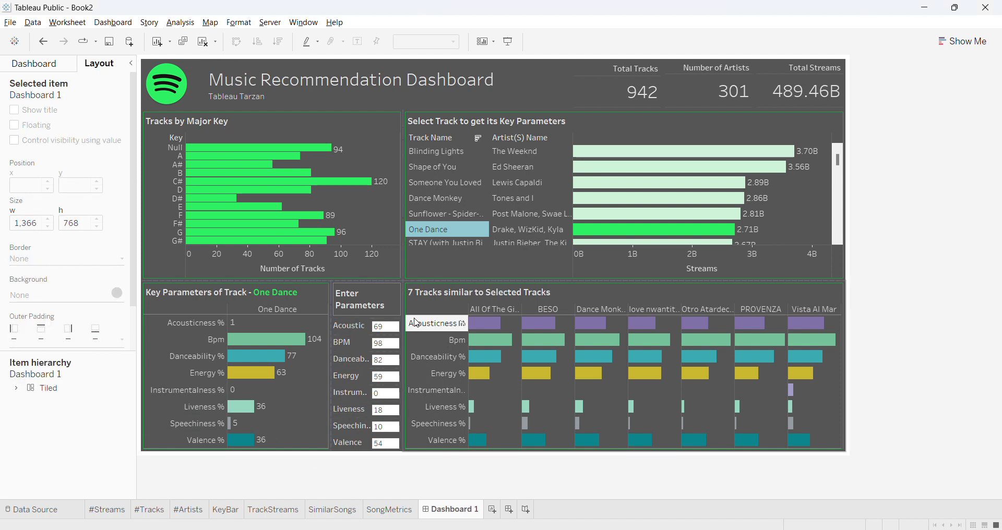
Give the whole parameter column container a green border
click(389, 303)
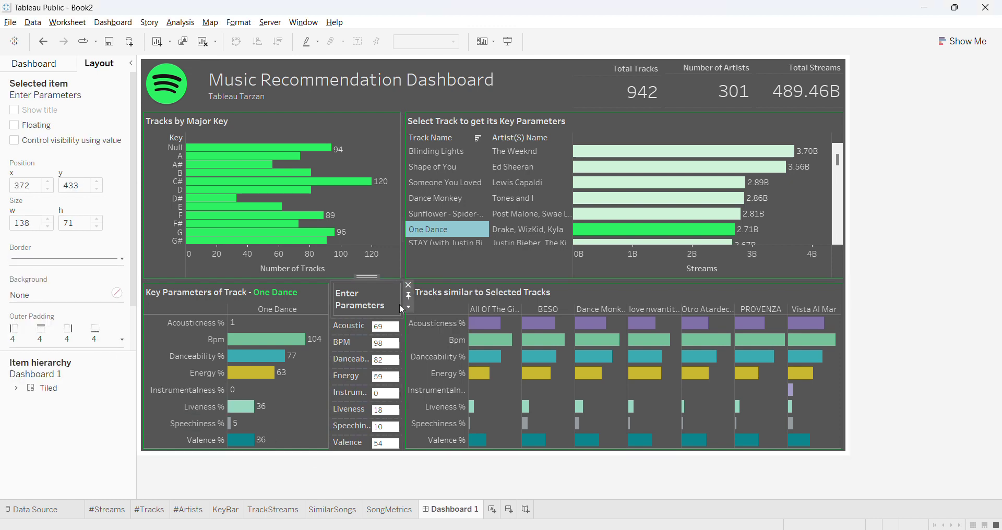
click(409, 307)
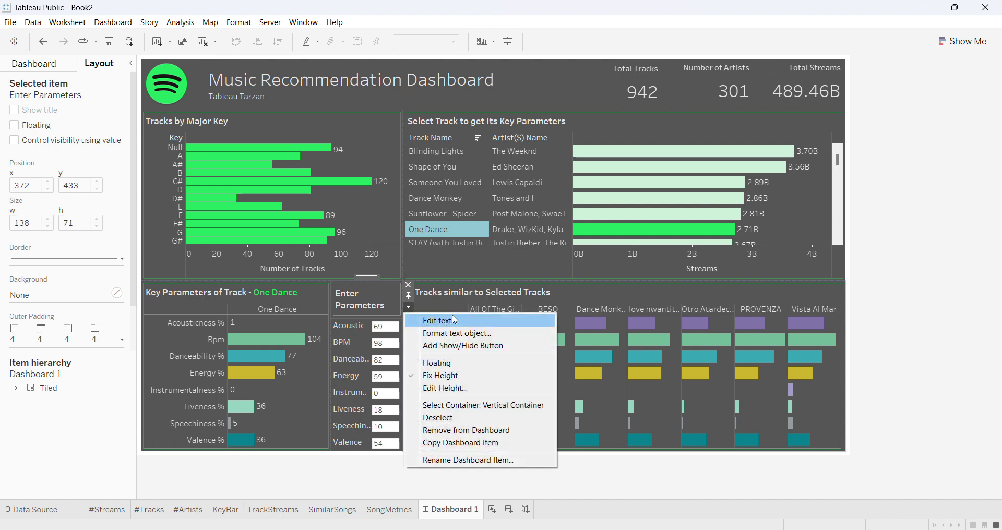
click(514, 410)
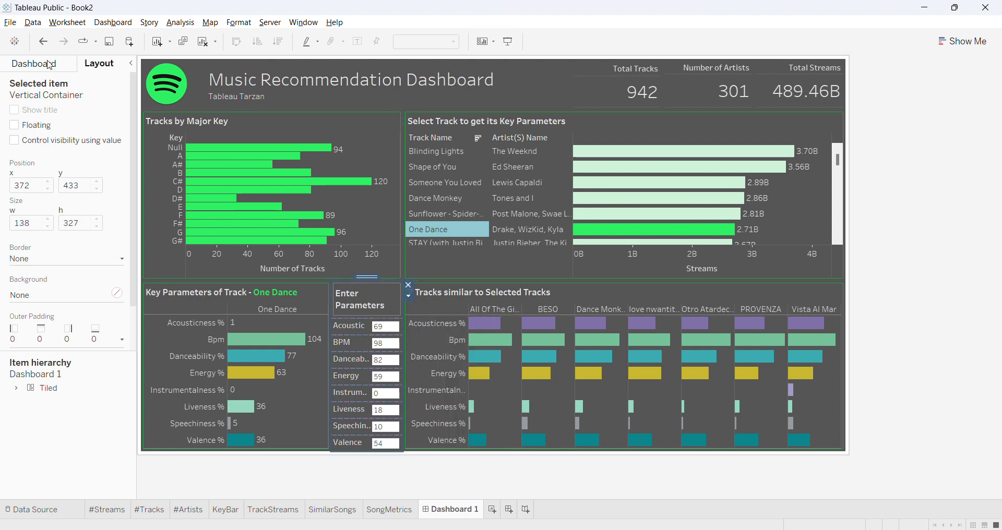
click(63, 259)
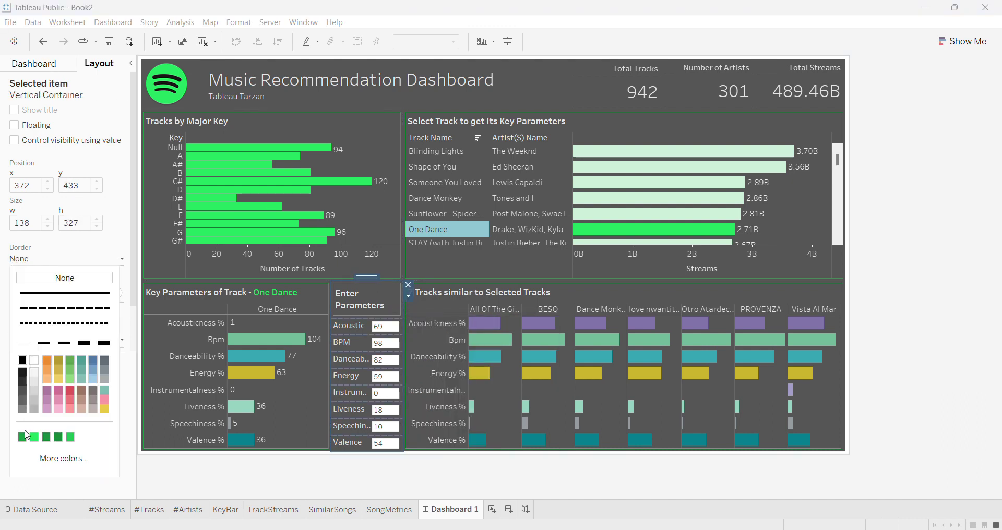
click(364, 475)
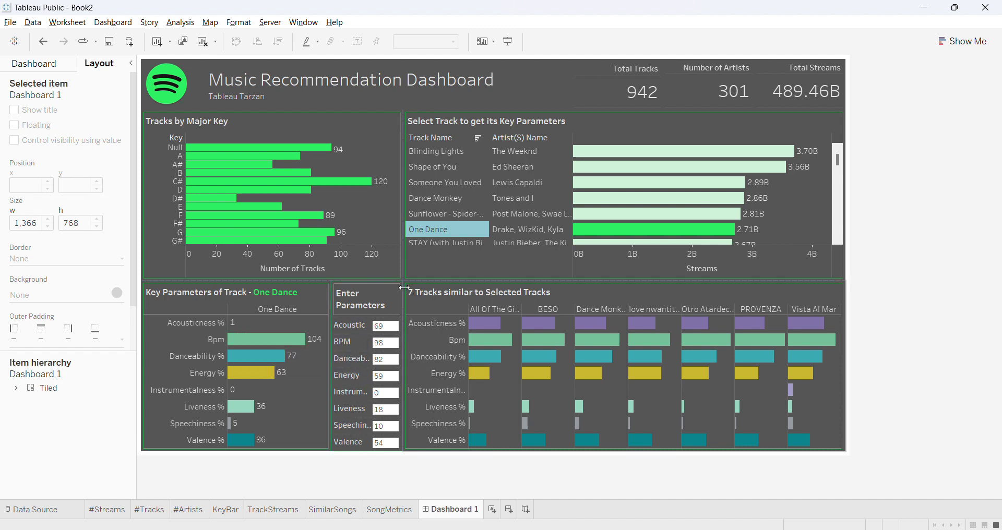
Set the Enter Parameters container's outer padding to 4, equal on all sides
click(425, 290)
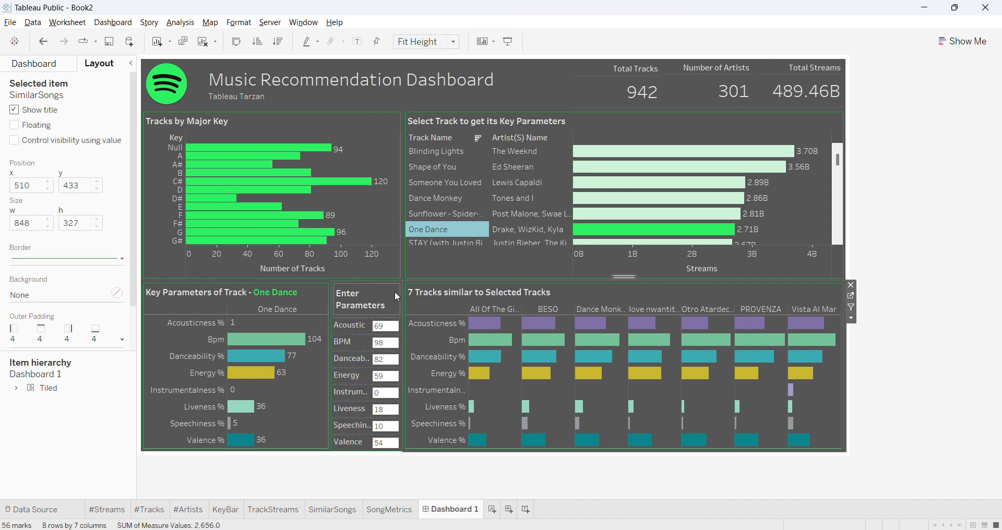
click(397, 297)
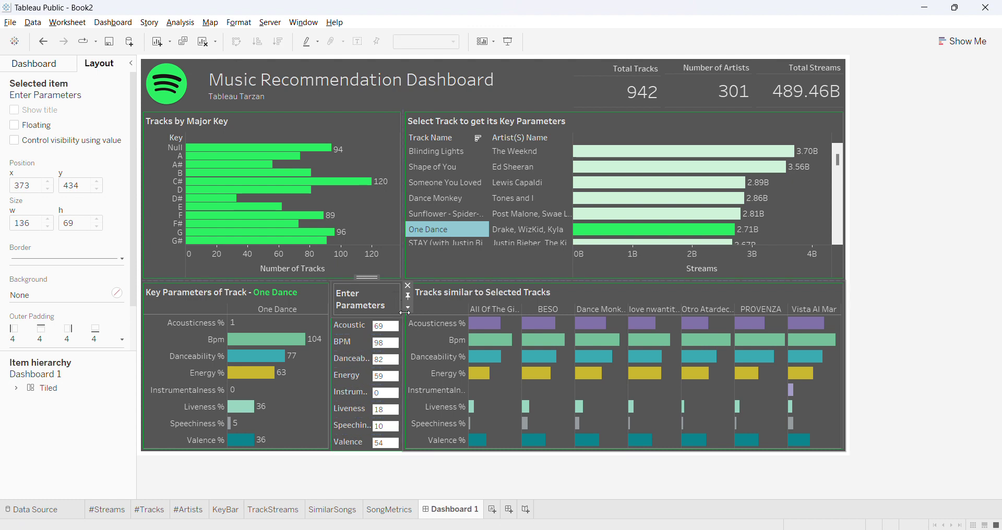
click(410, 312)
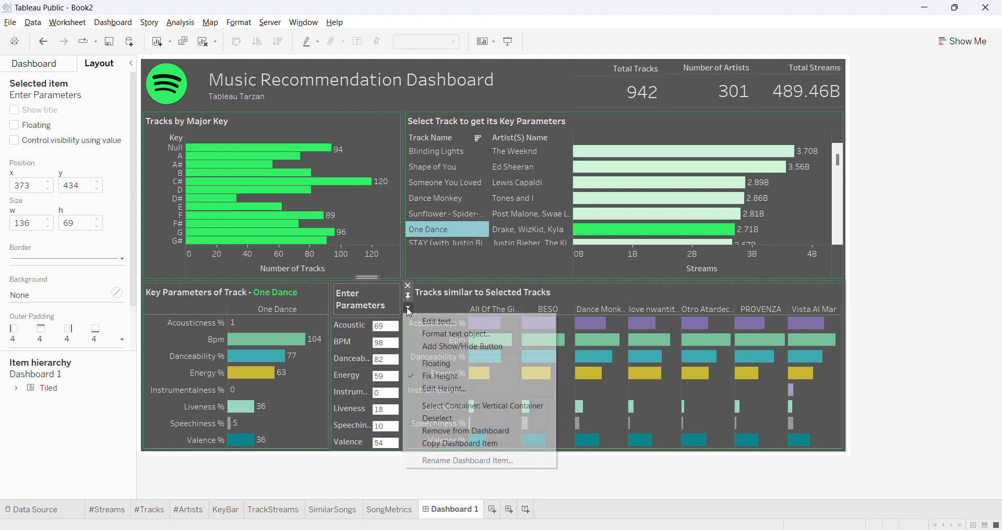
click(480, 407)
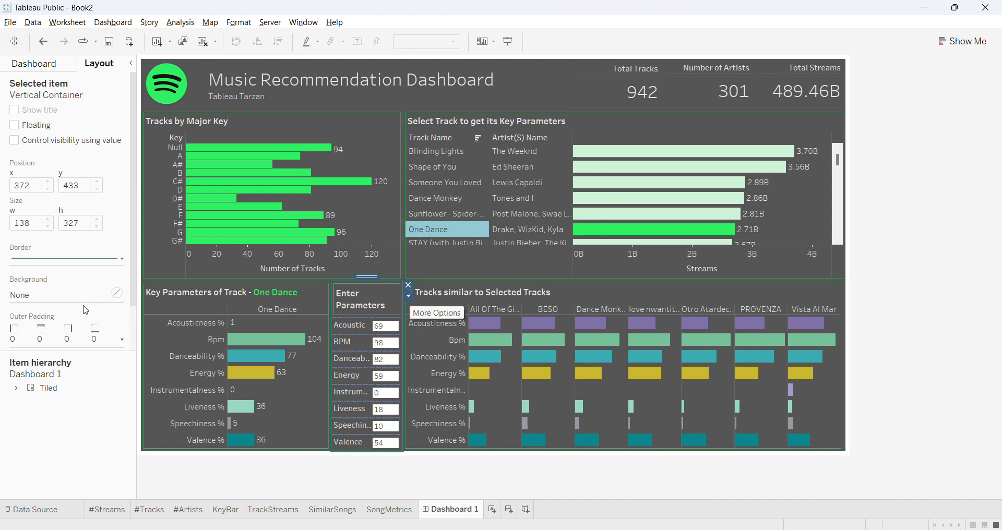
click(22, 342)
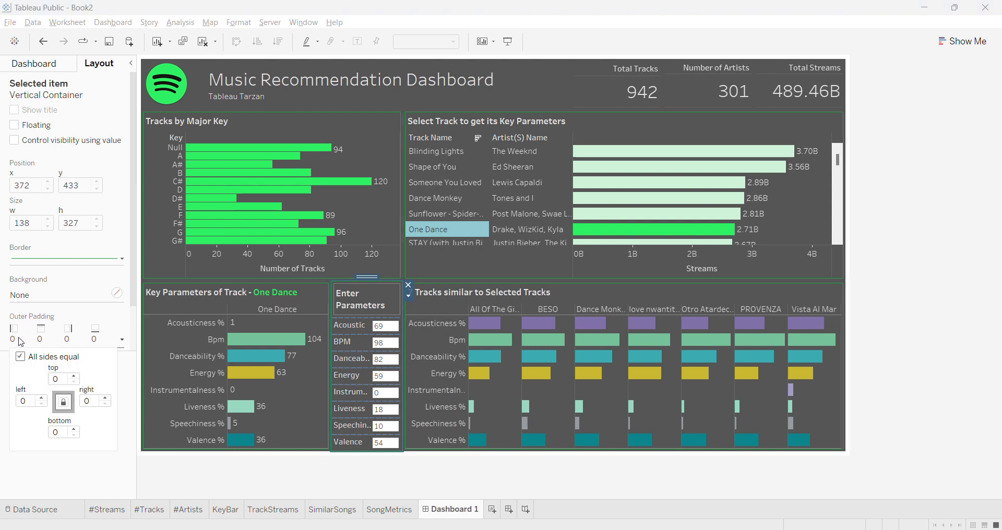
click(21, 358)
click(62, 376)
key(BackSpace)
text(4)
click(390, 469)
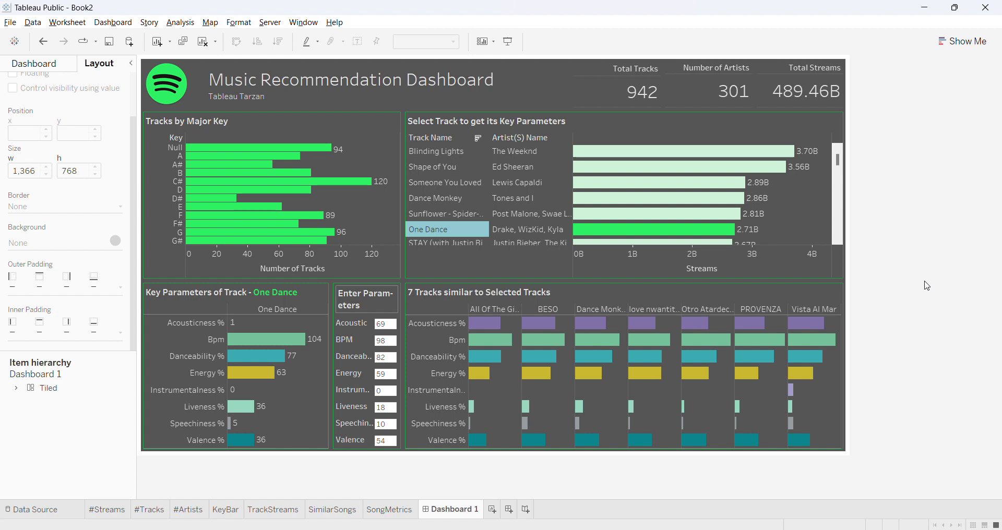
Break the title into two lines, 'Enter' above 'Parameters'
double_click(360, 299)
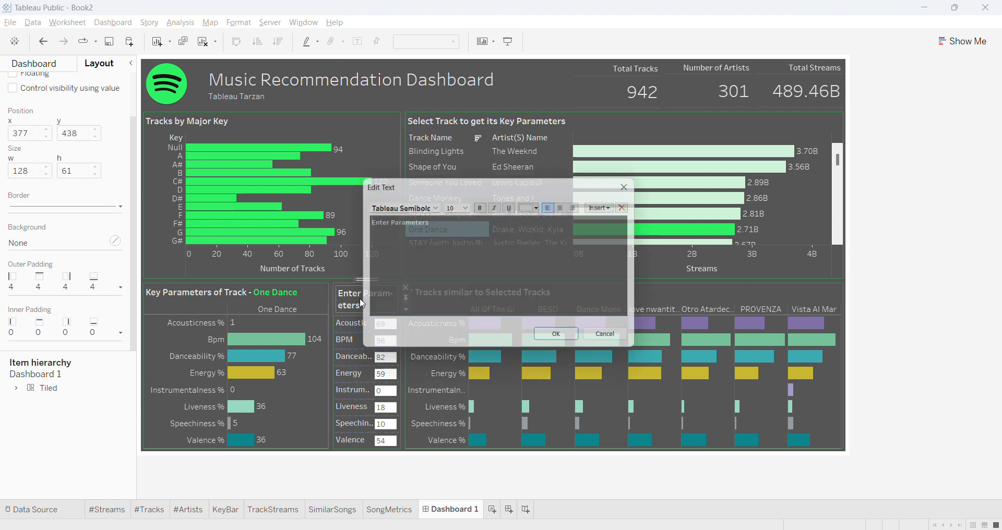
click(388, 222)
key(Return)
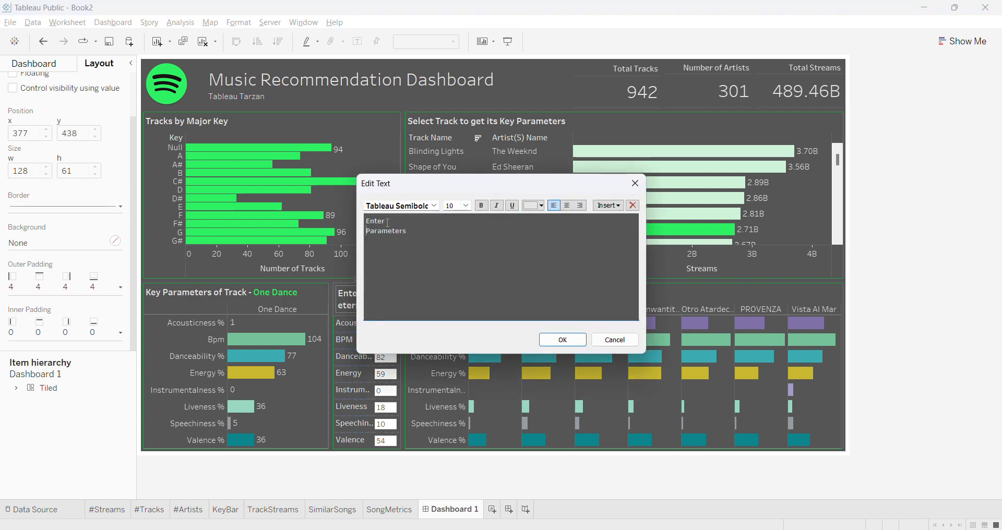
click(562, 340)
click(332, 488)
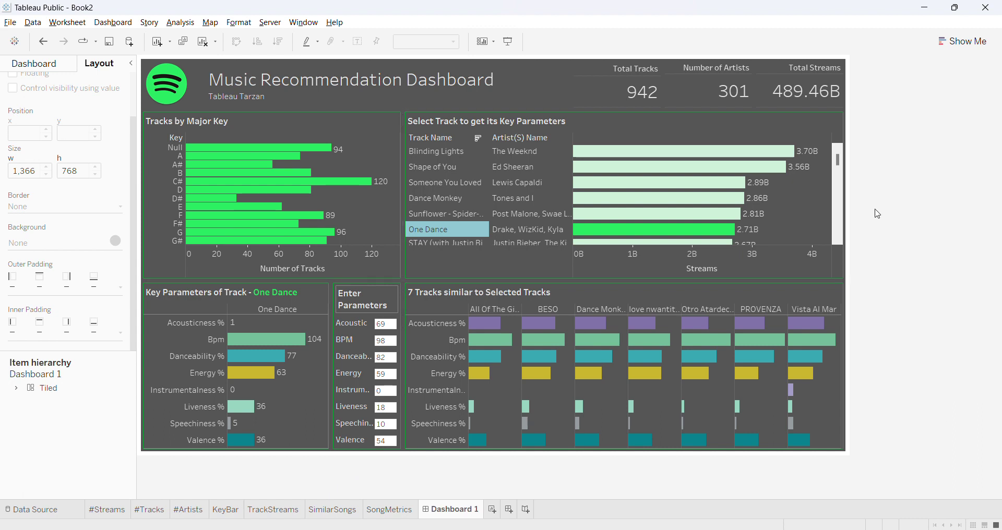
Give the whole tiled dashboard container a dark grey background
click(852, 99)
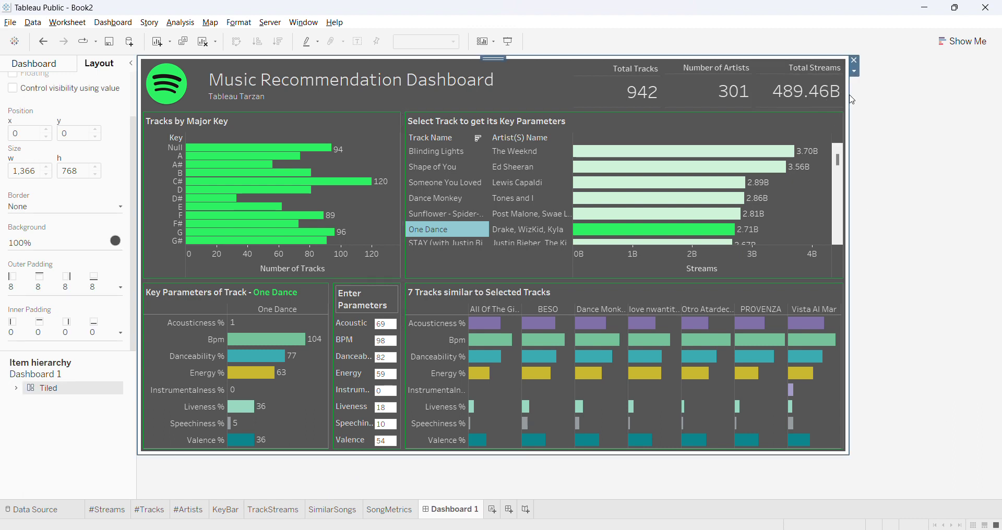
click(116, 241)
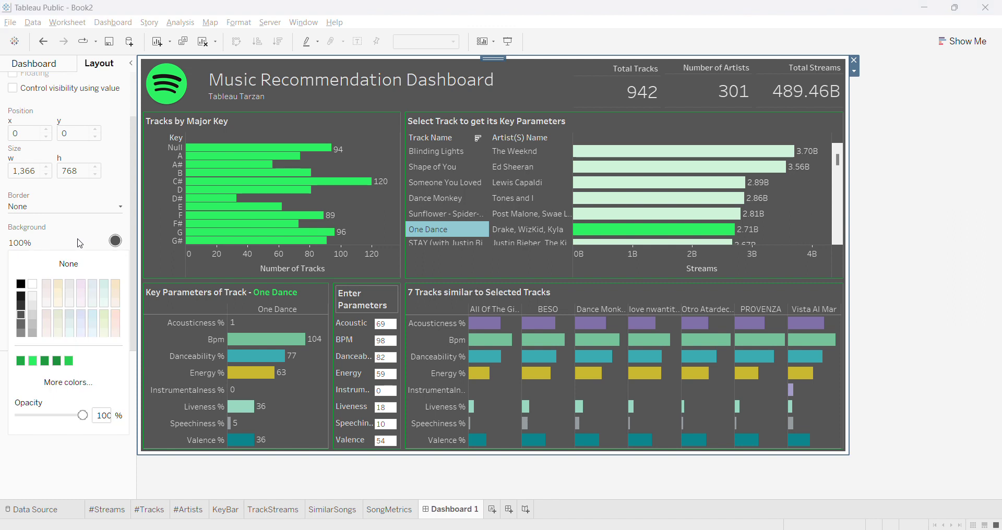
click(21, 305)
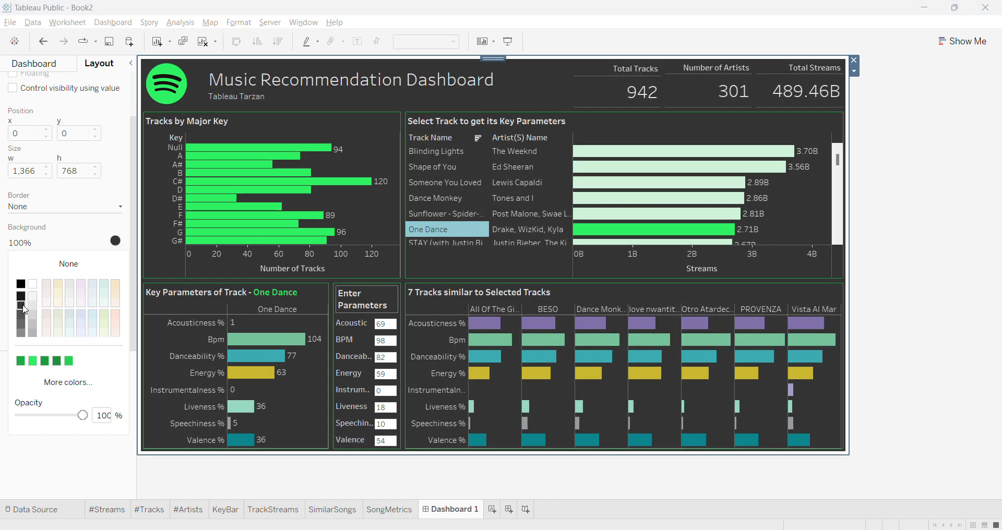
click(942, 203)
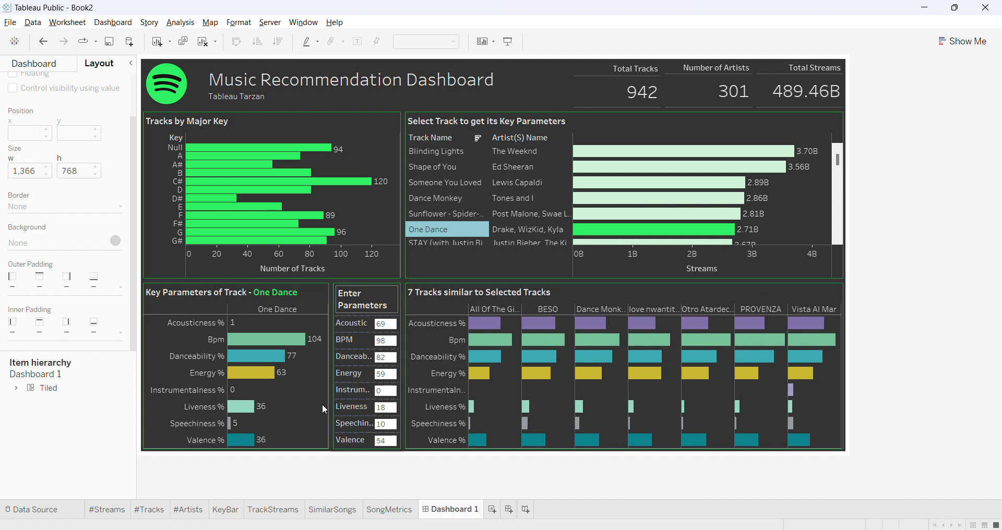
Enlarge the mark size of the bars on the SongMetrics key-parameters sheet
click(305, 400)
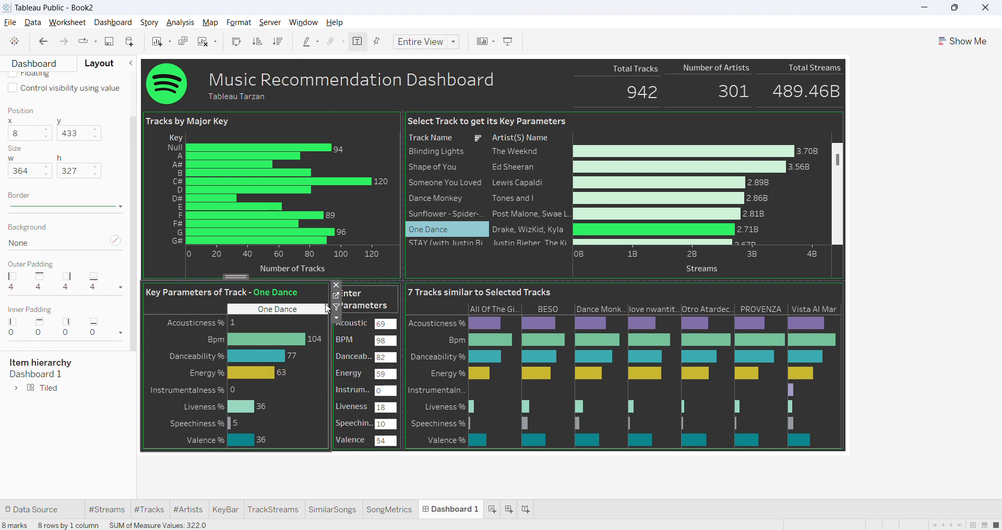
click(337, 297)
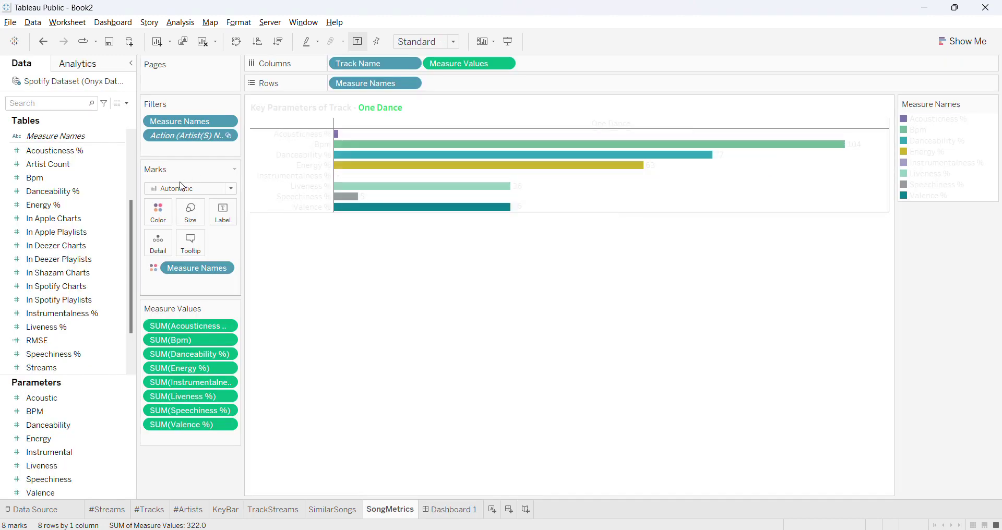
click(192, 220)
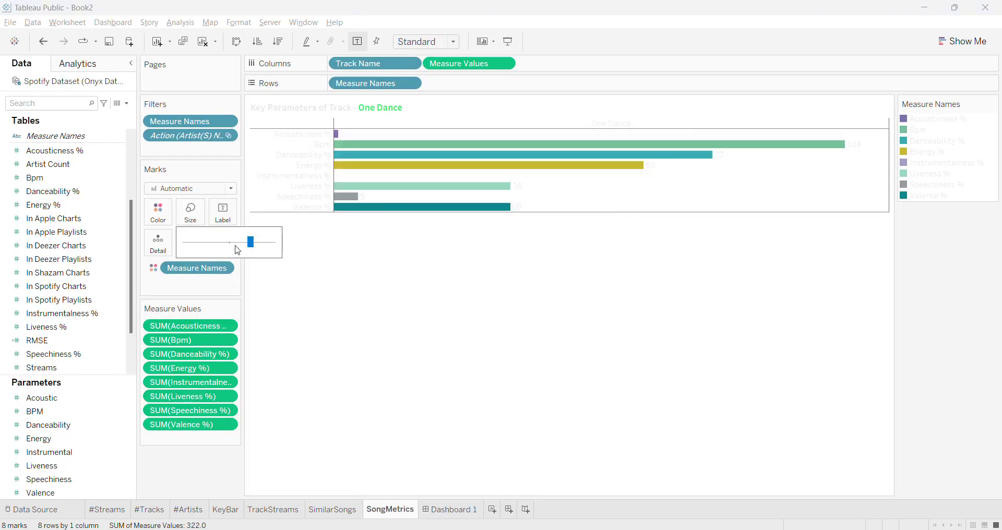
click(267, 249)
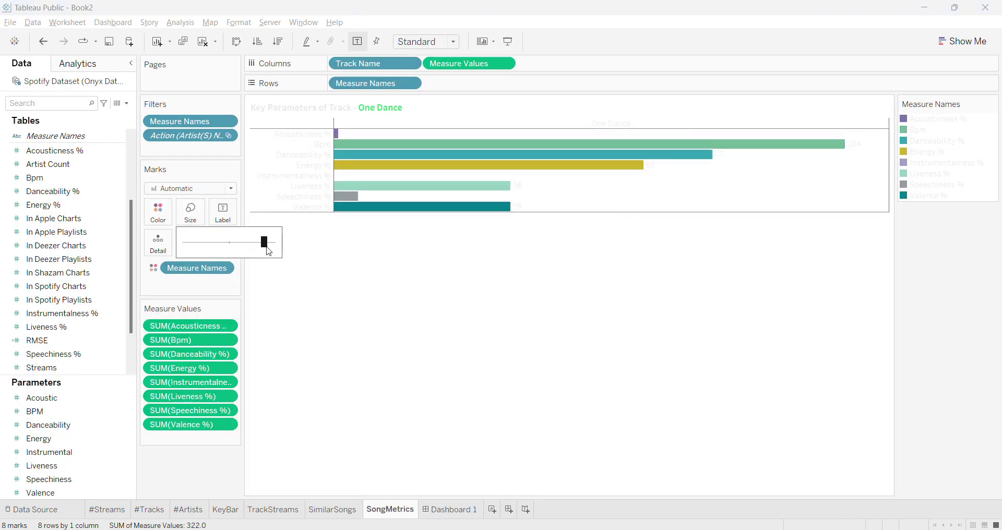
Enlarge the bar mark size on the SimilarSongs sheet, then return to Dashboard 1
click(332, 510)
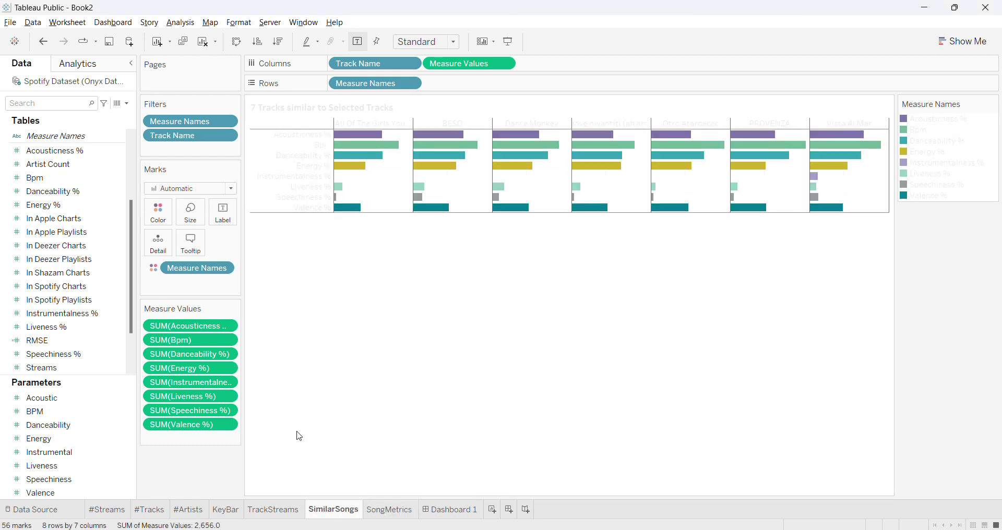
click(193, 216)
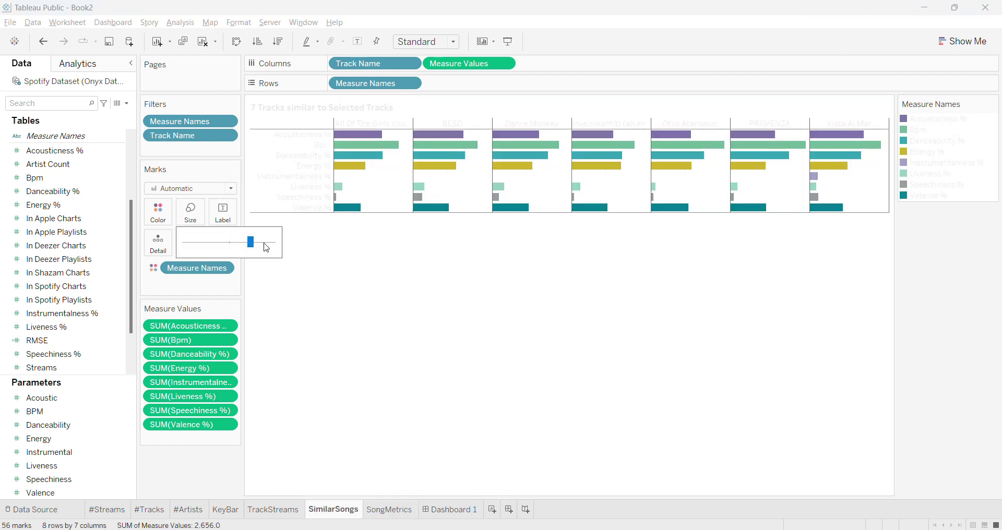
click(267, 248)
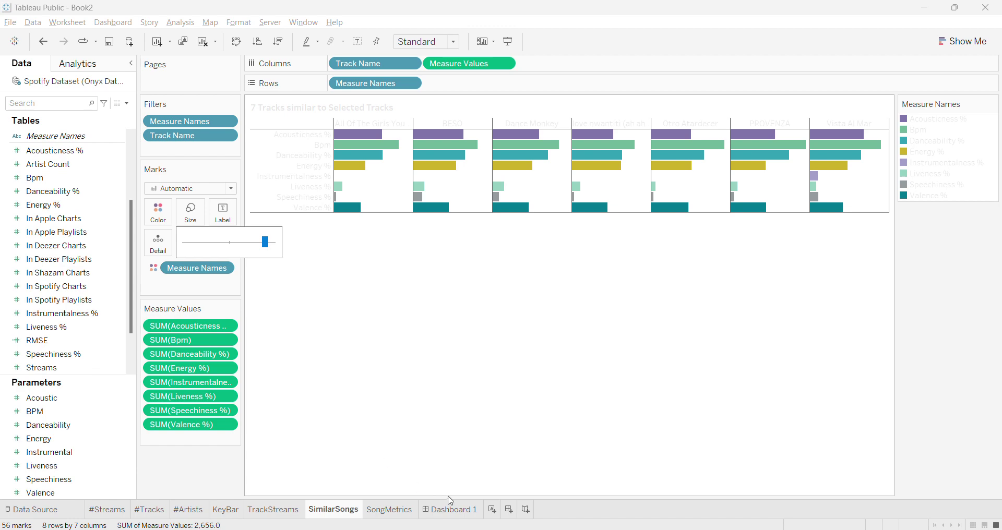
click(450, 510)
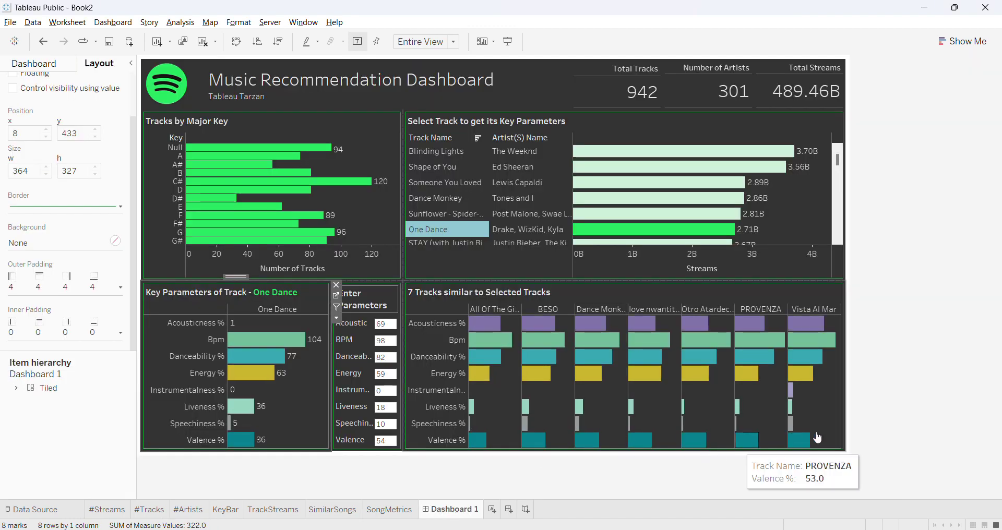
click(900, 385)
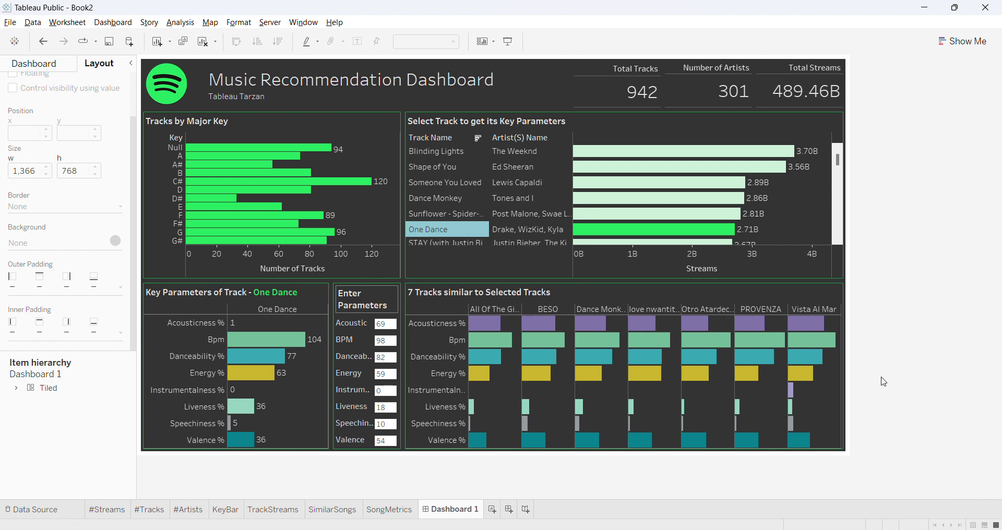
Select Shape of You and enter Acoustic 58, BPM 96 and Danceability 83
click(434, 174)
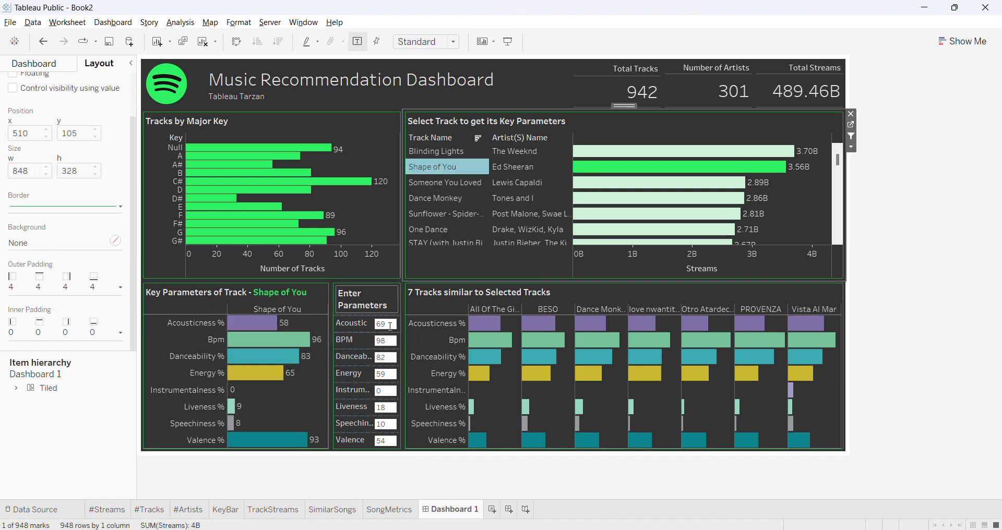
click(391, 327)
text(58)
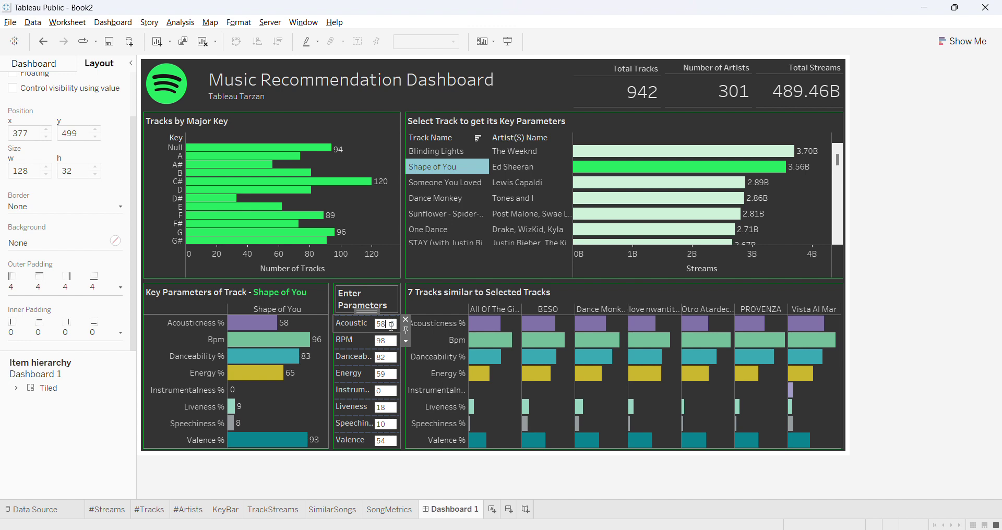
key(Tab)
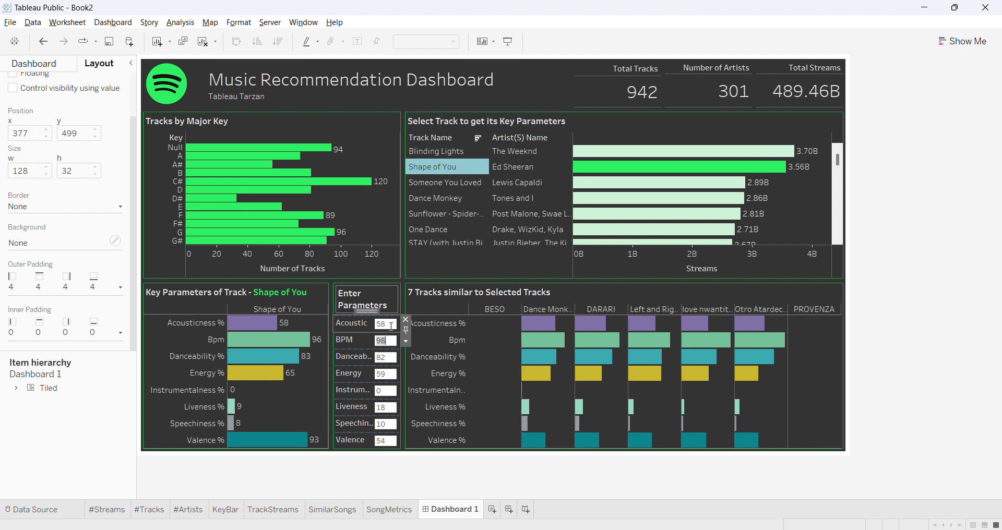
text(96)
key(Tab)
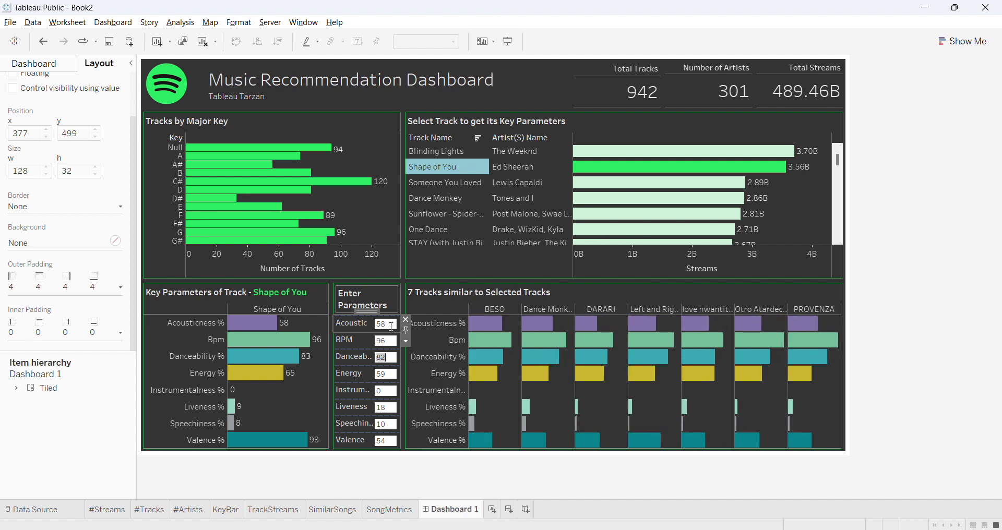
text(83)
key(Tab)
Enter Energy 65, Liveness 9, Speechiness 8 and Valence 93 to refresh similar tracks
text(65)
key(Tab)
key(Tab)
text(9)
key(Tab)
text(8)
key(Tab)
text(93)
key(Return)
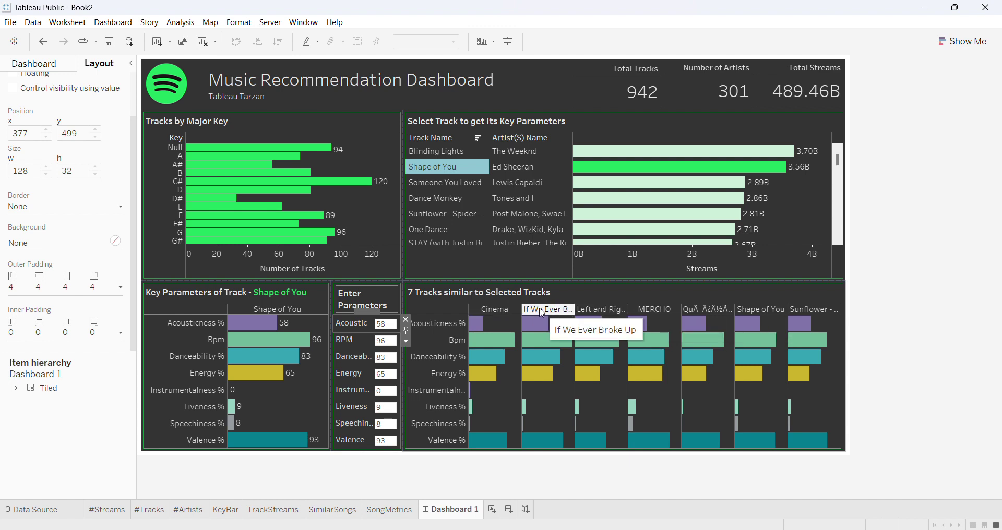
click(907, 323)
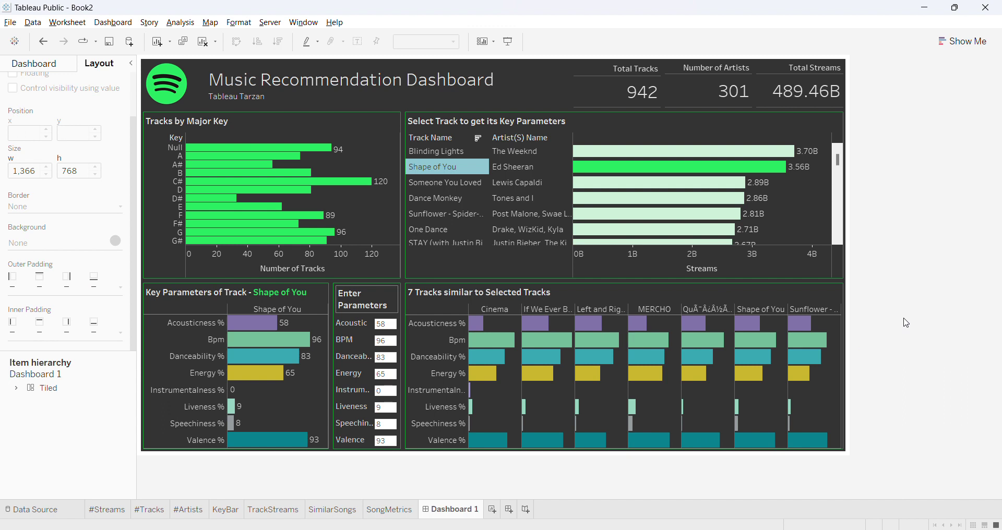
mouse_move(782, 360)
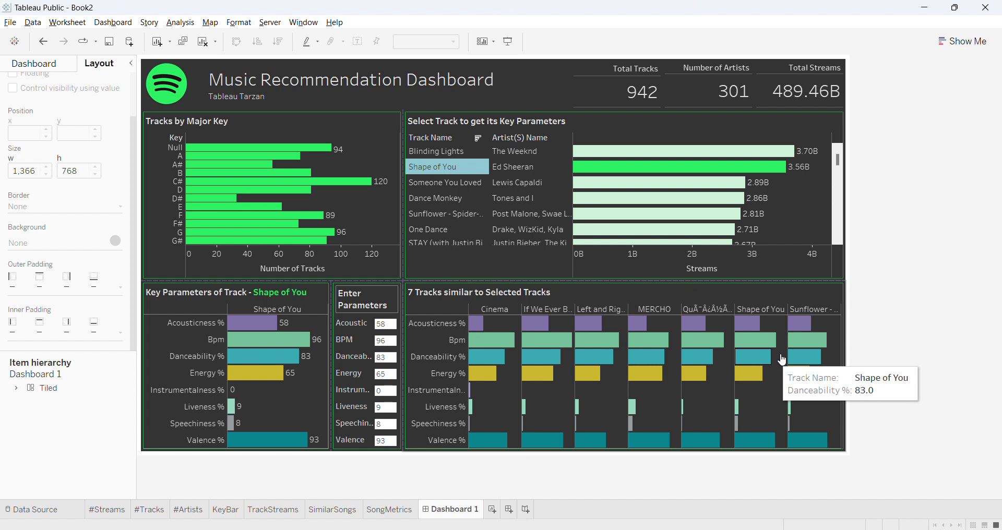